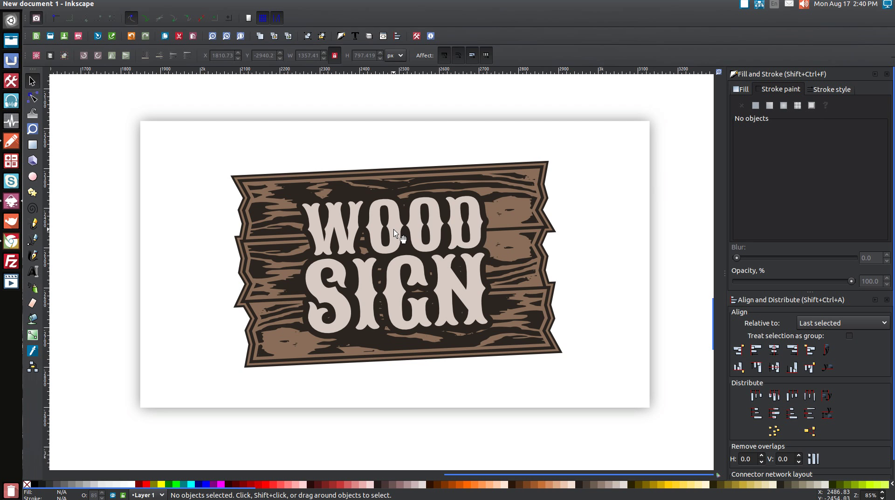
Switch to the blank New document 10 window and open the Align and Distribute and the Fill and Stroke dialogs
{"action": "left_click", "coordinate": [11, 201]}
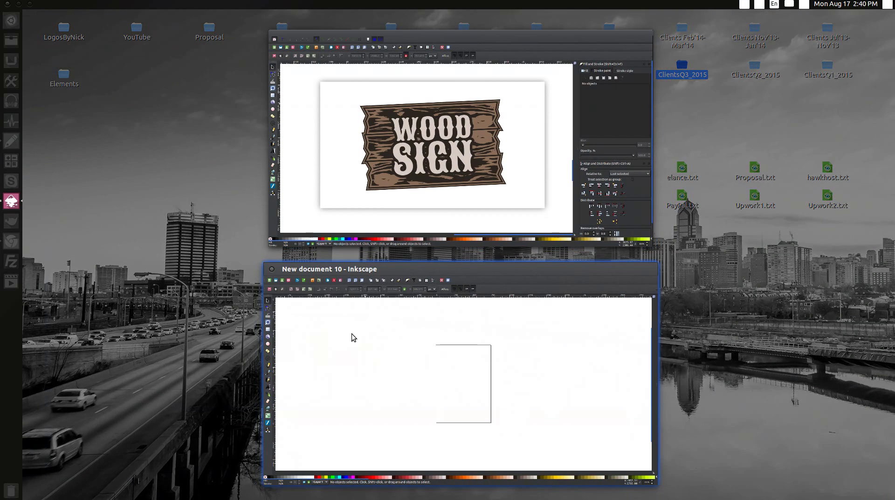
{"action": "left_click", "coordinate": [351, 334]}
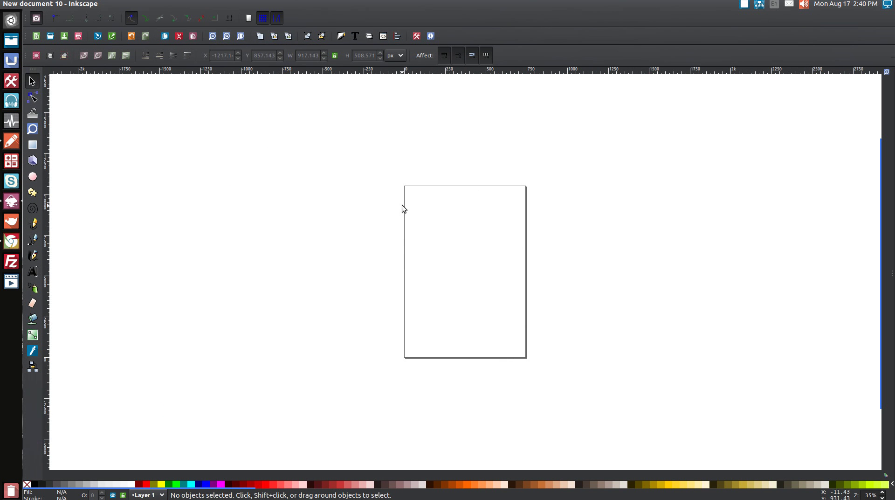
{"action": "left_click", "coordinate": [399, 36]}
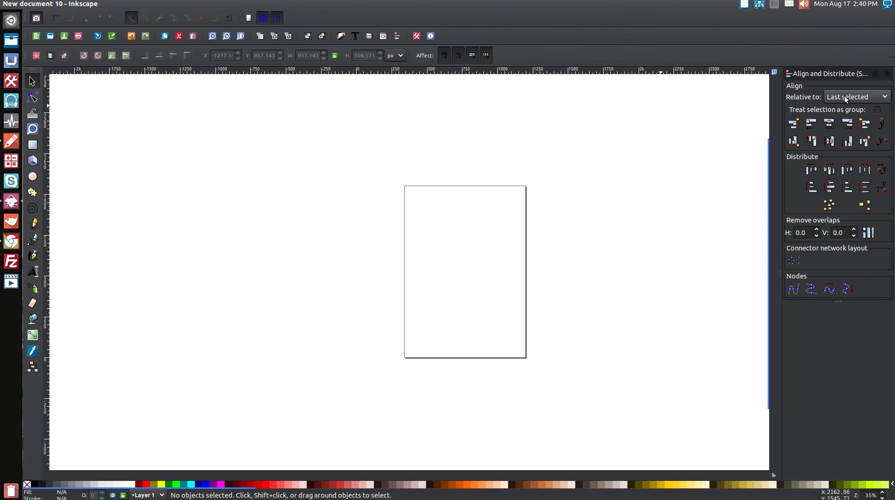
{"action": "left_click", "coordinate": [341, 37]}
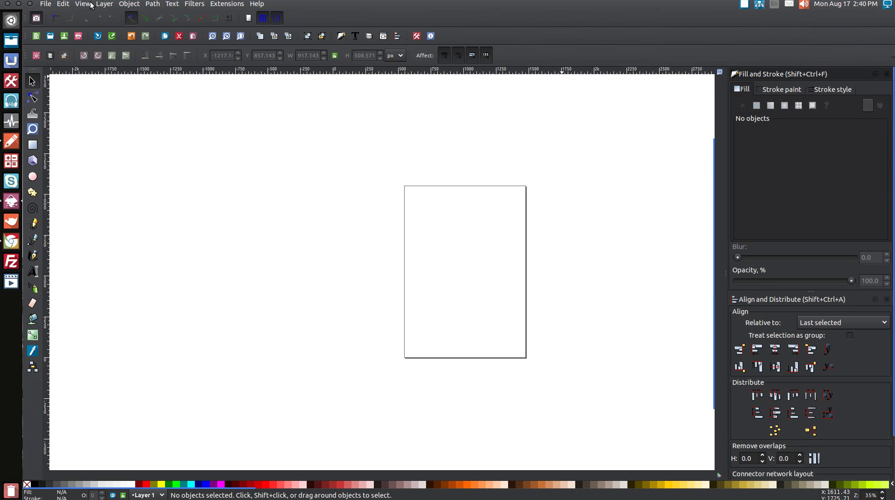
Turn off the page border and the border shadow in the document properties
{"action": "left_click", "coordinate": [86, 5]}
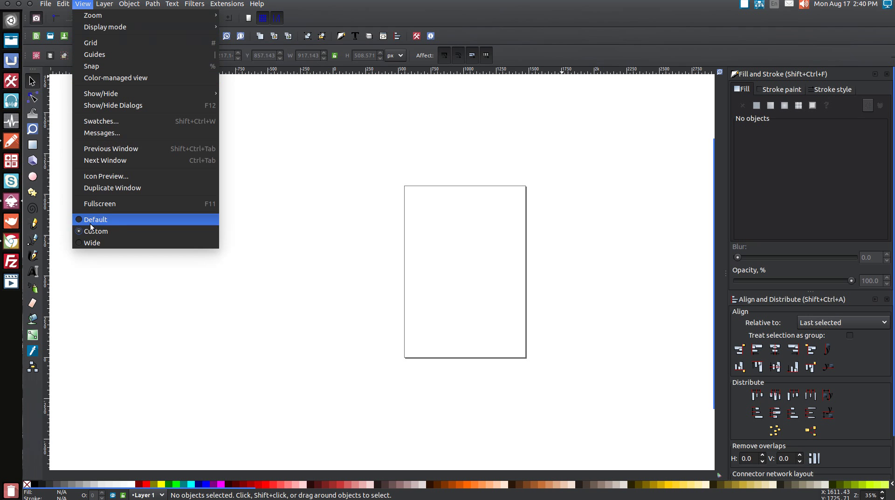
{"action": "mouse_move", "coordinate": [216, 16]}
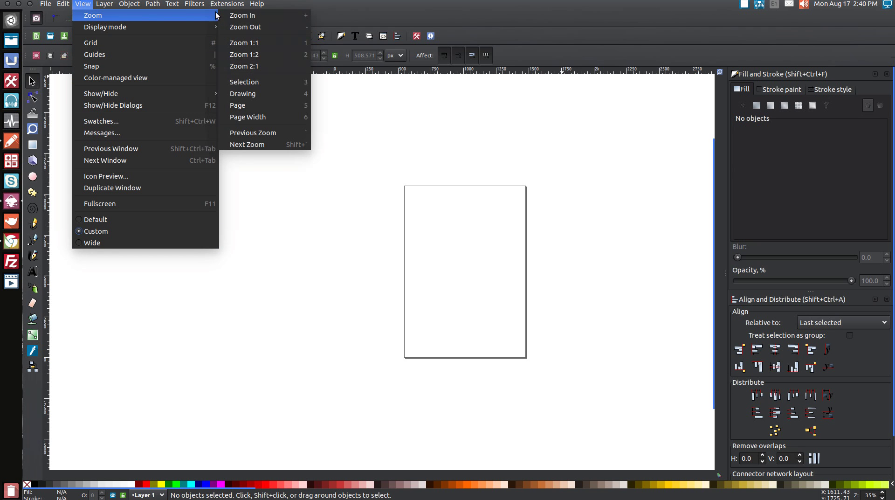
{"action": "left_click", "coordinate": [247, 43]}
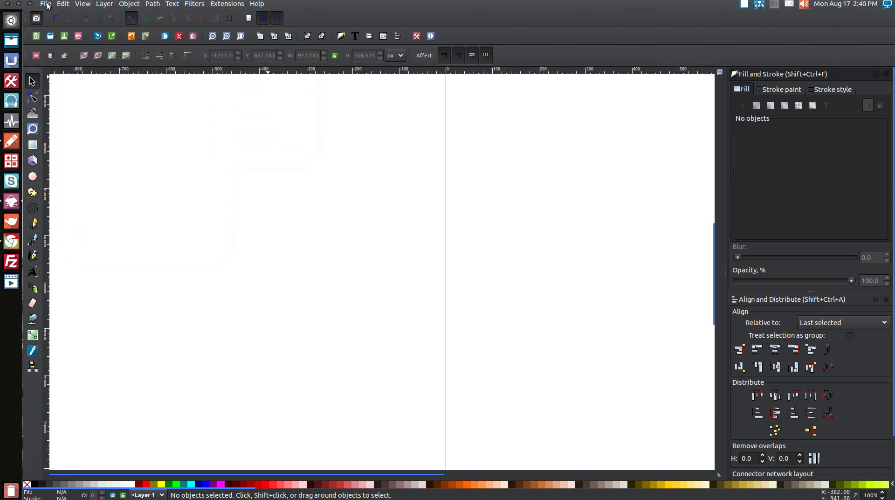
{"action": "left_click", "coordinate": [46, 5]}
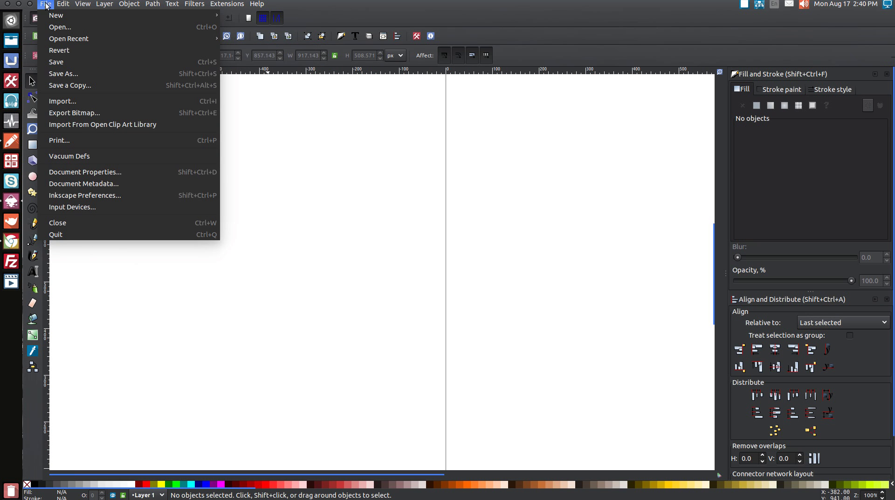
{"action": "left_click", "coordinate": [80, 172]}
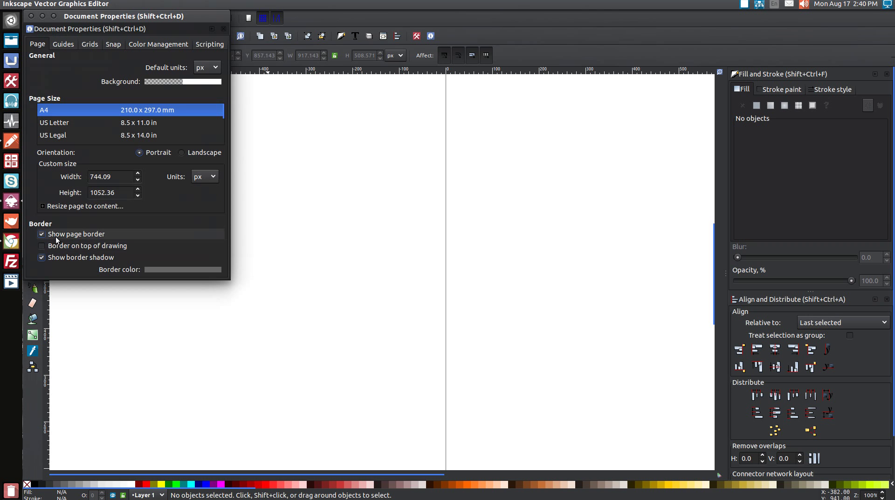
{"action": "left_click", "coordinate": [56, 234]}
{"action": "left_click", "coordinate": [59, 257]}
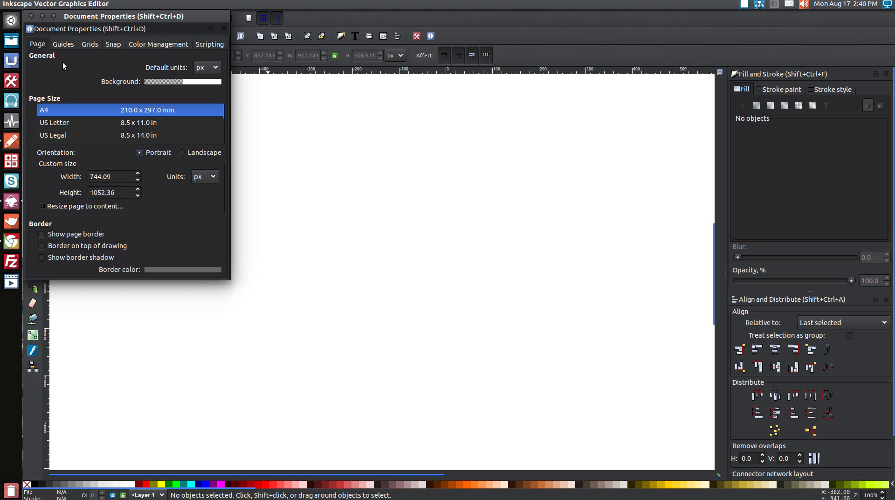
{"action": "left_click", "coordinate": [31, 16]}
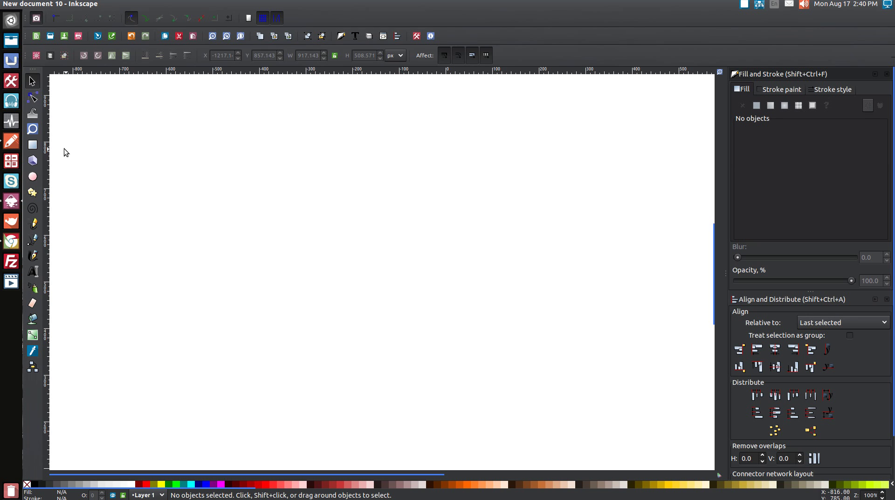
Draw a rectangle about 715 by 114 px, fill it with red and lower its opacity to about 55%
{"action": "left_click", "coordinate": [34, 146]}
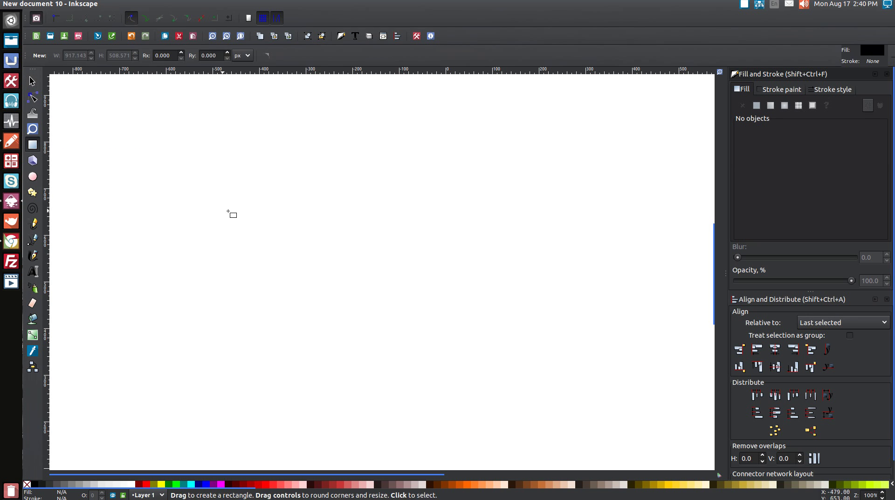
{"action": "left_click_drag", "start_coordinate": [218, 188], "coordinate": [551, 241]}
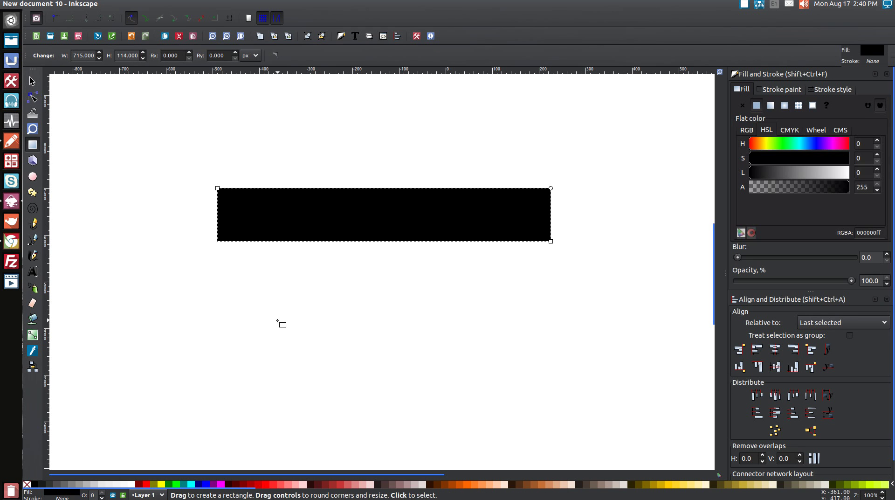
{"action": "left_click", "coordinate": [146, 483]}
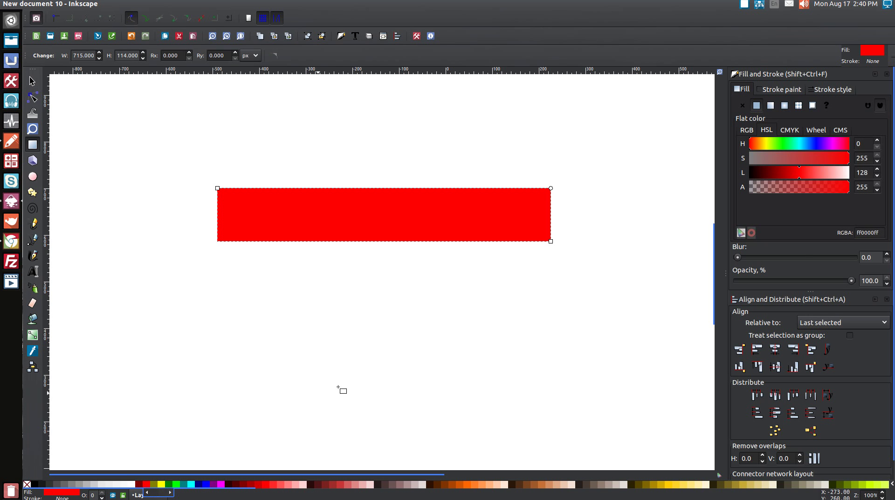
{"action": "left_click_drag", "start_coordinate": [851, 282], "coordinate": [805, 282]}
{"action": "left_click", "coordinate": [802, 283]}
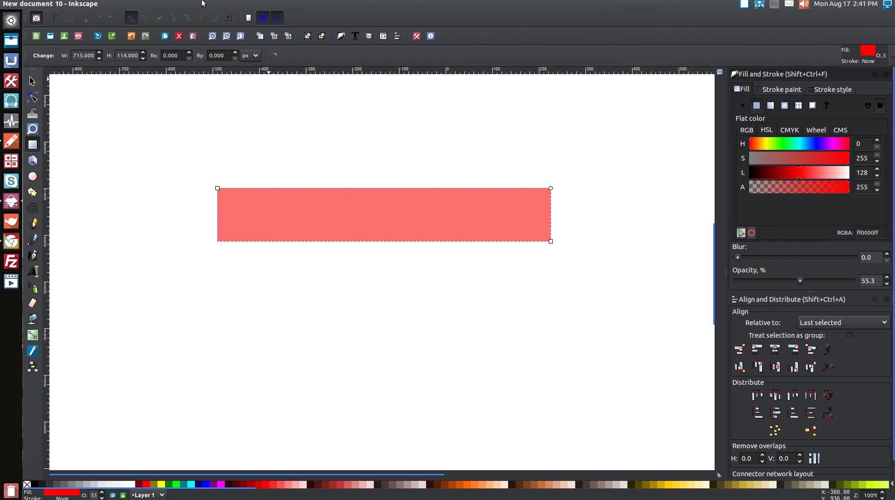
Convert the rectangle to a path and insert three evenly spaced nodes along each of its left and right edges
{"action": "left_click", "coordinate": [154, 4]}
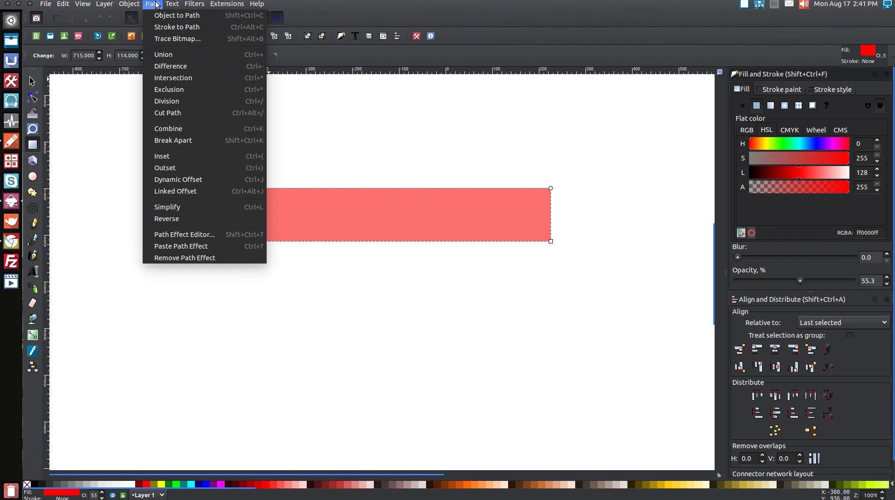
{"action": "left_click", "coordinate": [156, 20]}
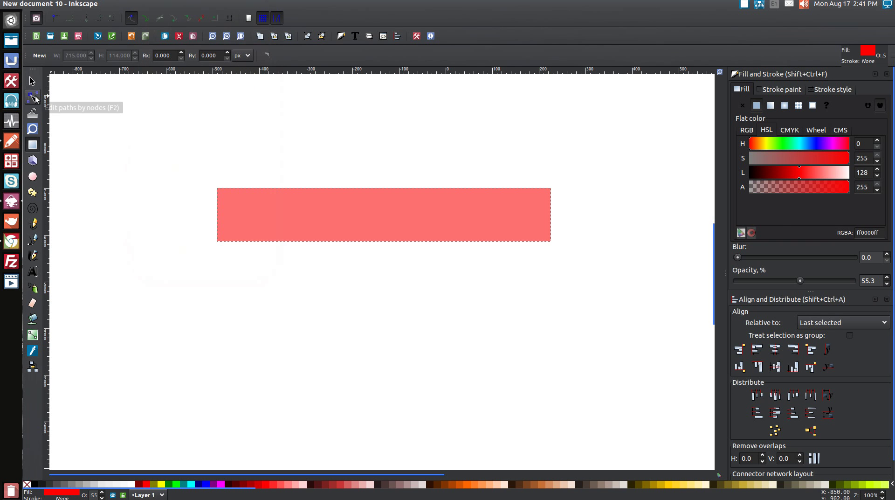
{"action": "left_click", "coordinate": [33, 98]}
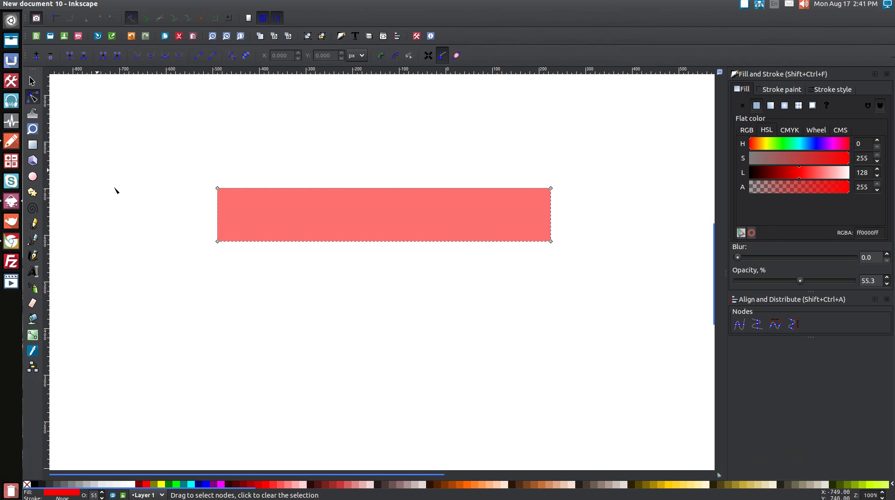
{"action": "left_click_drag", "start_coordinate": [177, 132], "coordinate": [231, 294]}
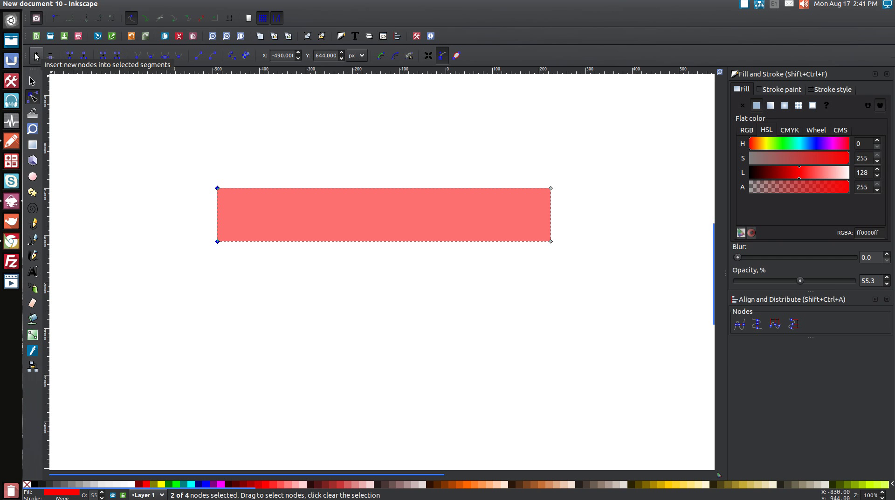
{"action": "left_click", "coordinate": [36, 56]}
{"action": "left_click", "coordinate": [37, 56]}
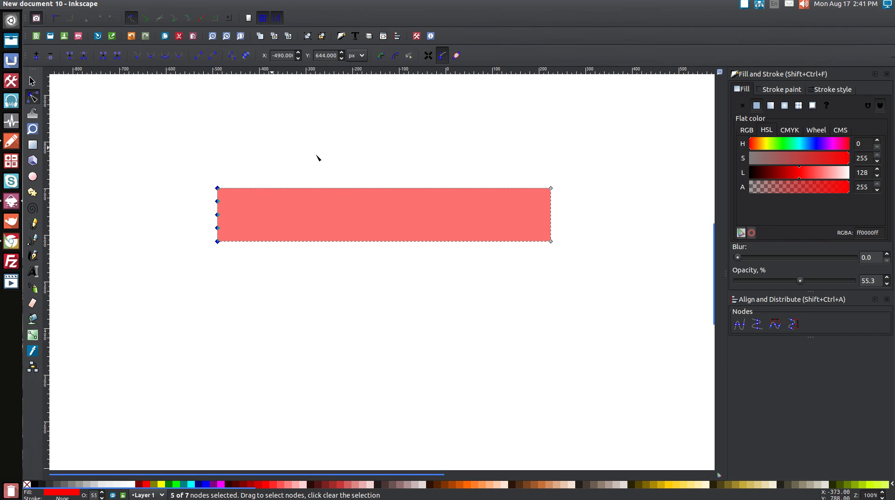
{"action": "left_click_drag", "start_coordinate": [521, 136], "coordinate": [581, 282]}
{"action": "left_click", "coordinate": [39, 60]}
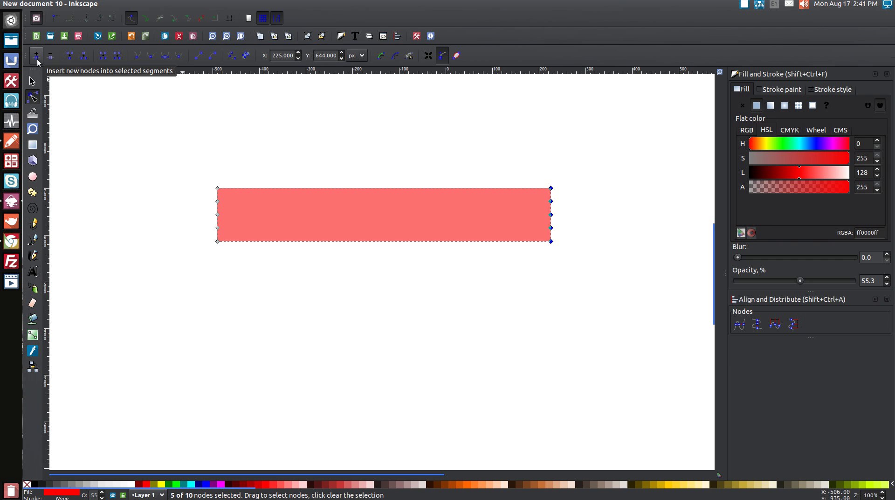
Move the second and fourth nodes of the path's left edge together about 5 px horizontally inward
{"action": "left_click", "coordinate": [33, 131]}
{"action": "left_click_drag", "start_coordinate": [297, 269], "coordinate": [158, 162]}
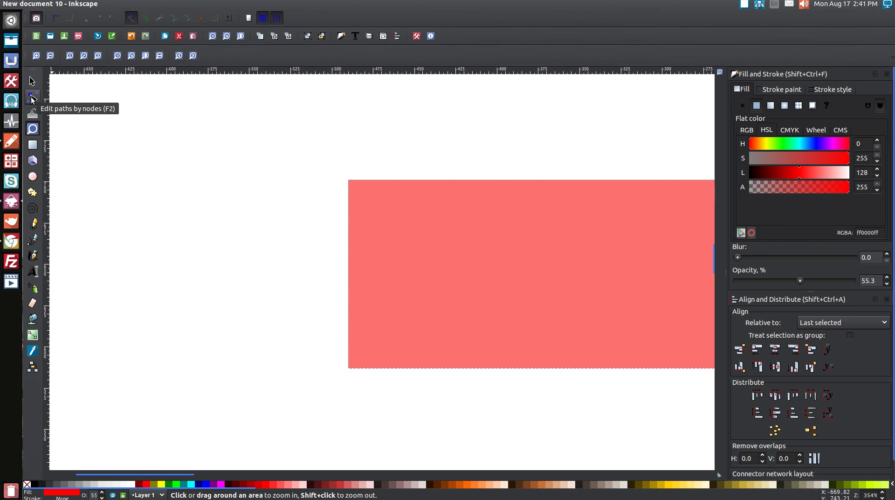
{"action": "left_click", "coordinate": [32, 98]}
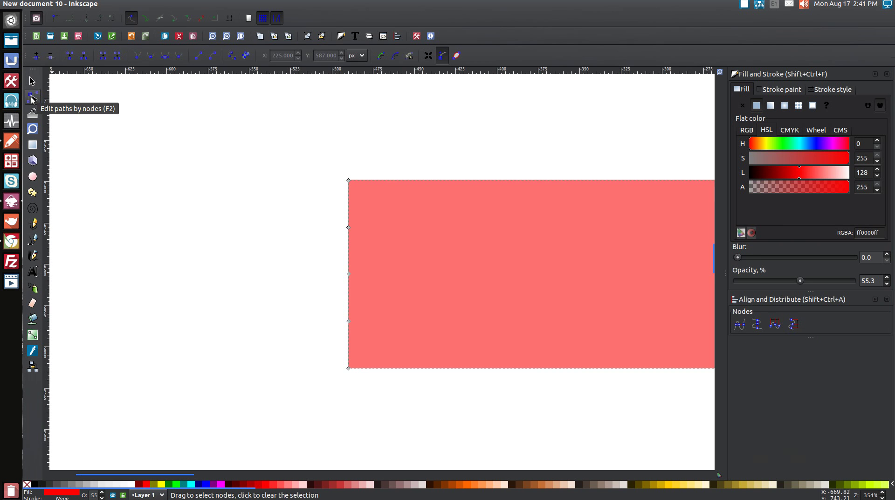
{"action": "left_click", "coordinate": [349, 228]}
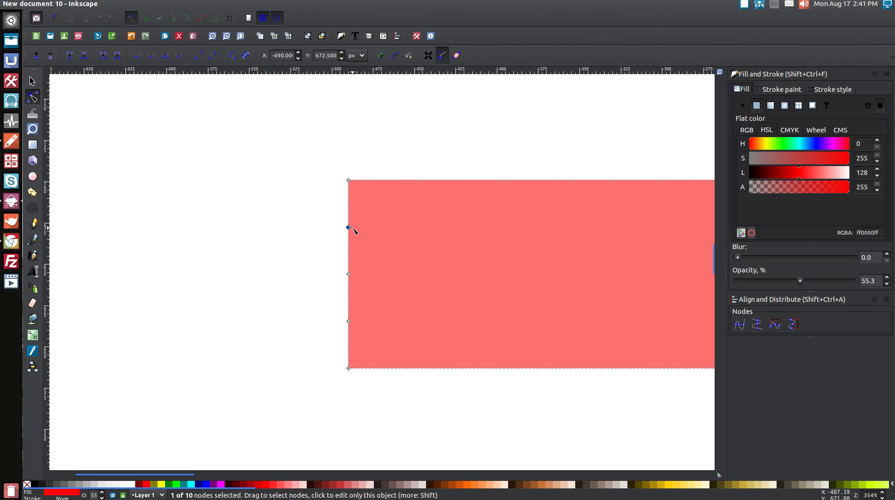
{"action": "left_click", "coordinate": [348, 320], "text": "shift"}
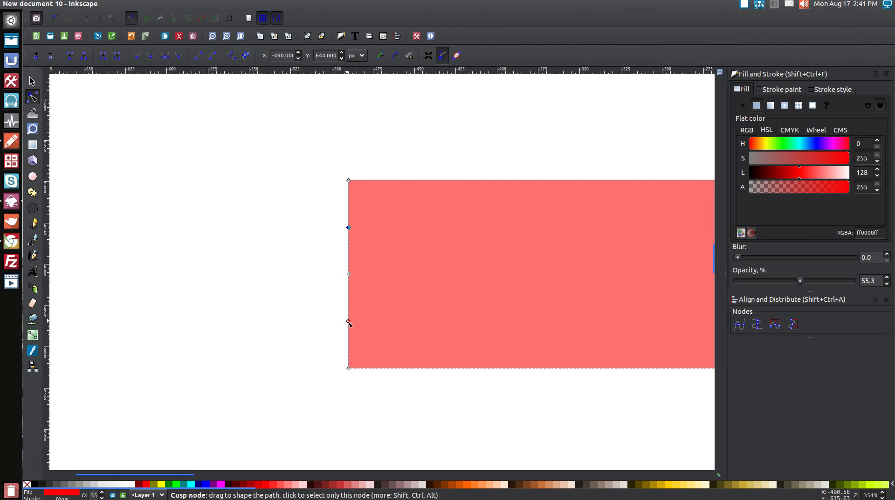
{"action": "key", "text": "ctrl"}
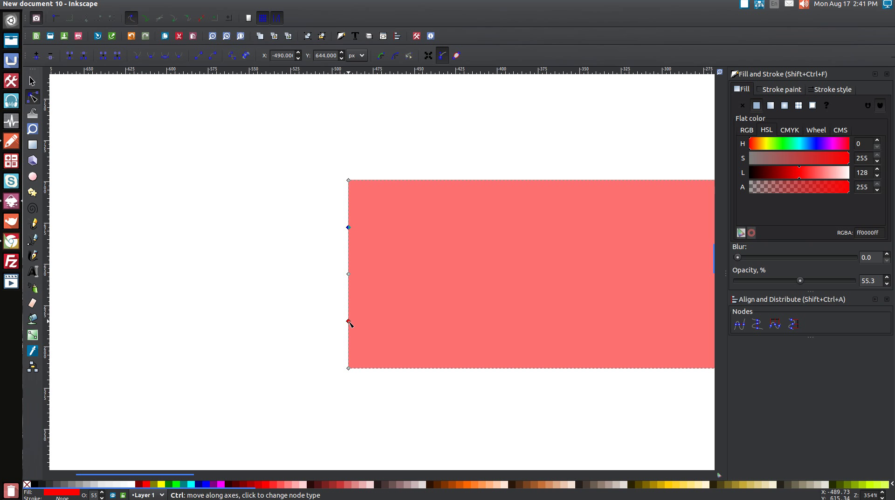
{"action": "left_click_drag", "start_coordinate": [348, 320], "coordinate": [357, 322]}
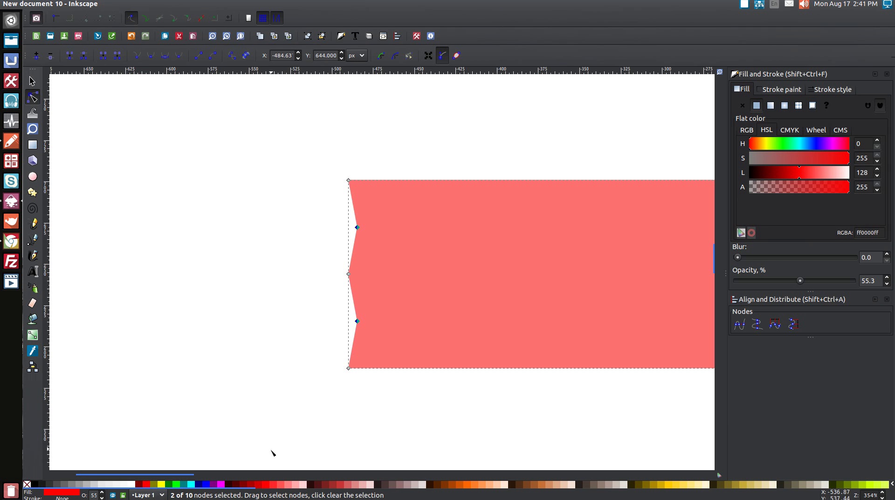
{"action": "left_click_drag", "start_coordinate": [276, 475], "coordinate": [458, 478]}
{"action": "left_click", "coordinate": [503, 321], "text": "shift"}
{"action": "left_click", "coordinate": [503, 227], "text": "shift"}
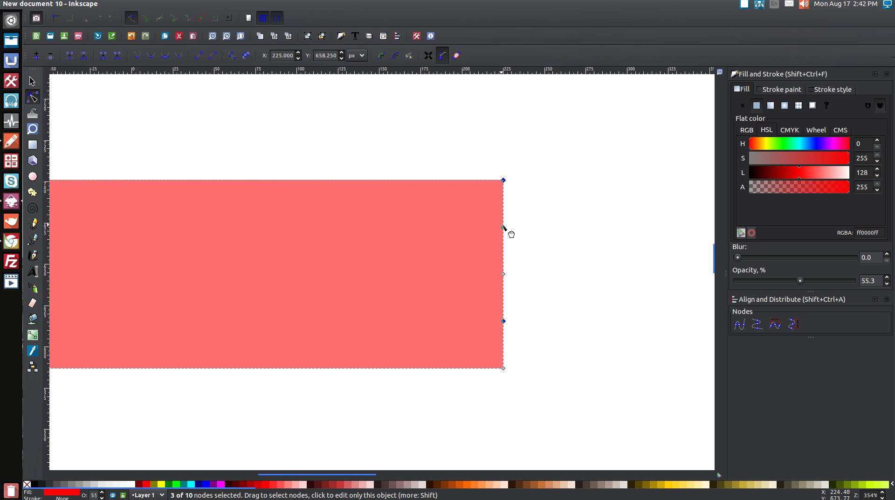
{"action": "left_click_drag", "start_coordinate": [504, 227], "coordinate": [495, 228]}
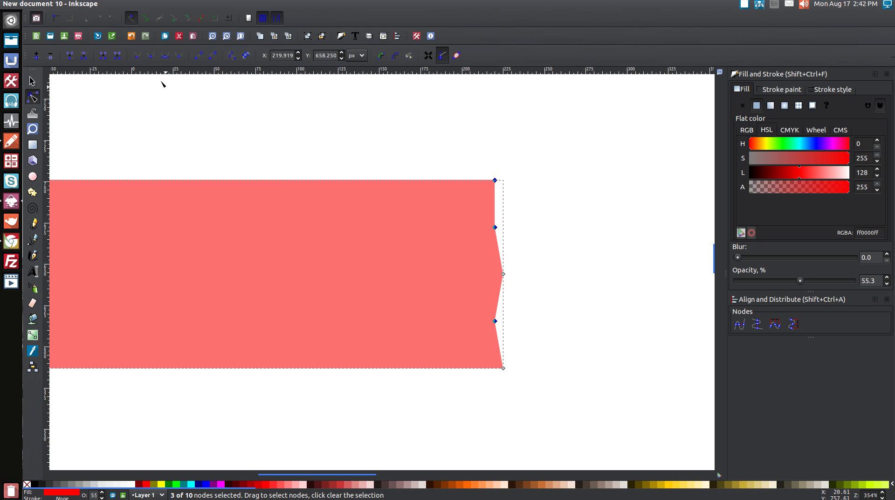
{"action": "left_click", "coordinate": [132, 36]}
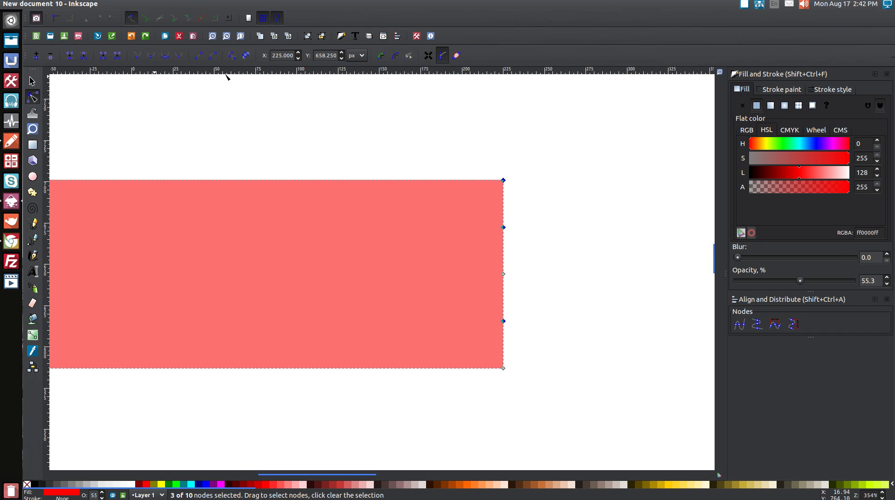
Move only the second and fourth nodes of the path's right edge about 7 px horizontally inward, leaving the corner node deselected
{"action": "left_click", "coordinate": [503, 181]}
{"action": "left_click", "coordinate": [503, 228]}
{"action": "left_click", "coordinate": [503, 321], "text": "shift"}
{"action": "left_click_drag", "start_coordinate": [504, 320], "coordinate": [494, 323]}
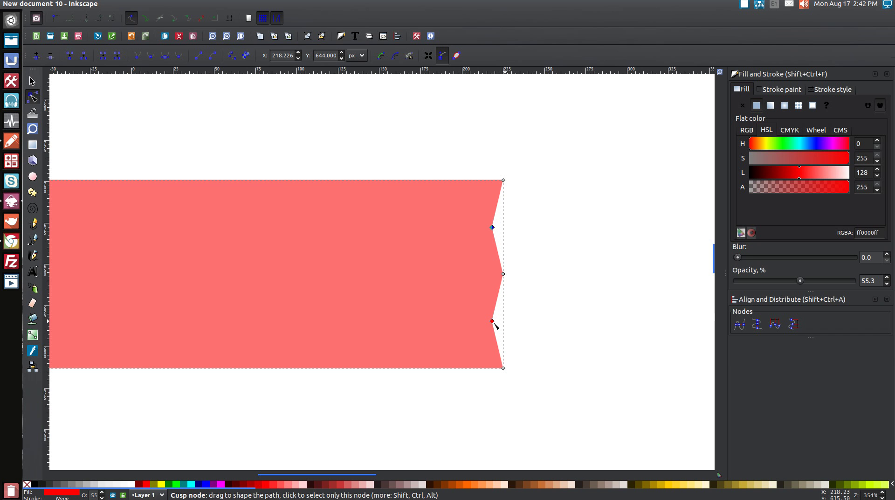
Move the notched plank to about X -185, Y 617 px and duplicate it in place
{"action": "key", "text": "1"}
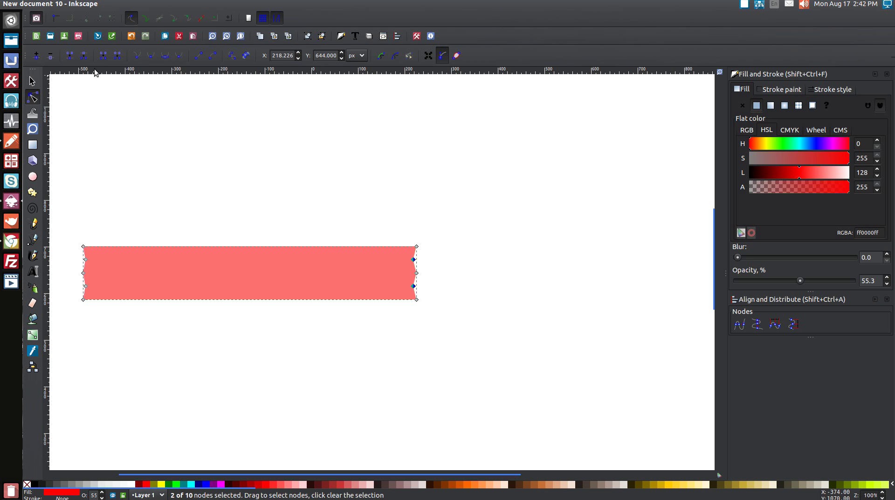
{"action": "left_click", "coordinate": [33, 82]}
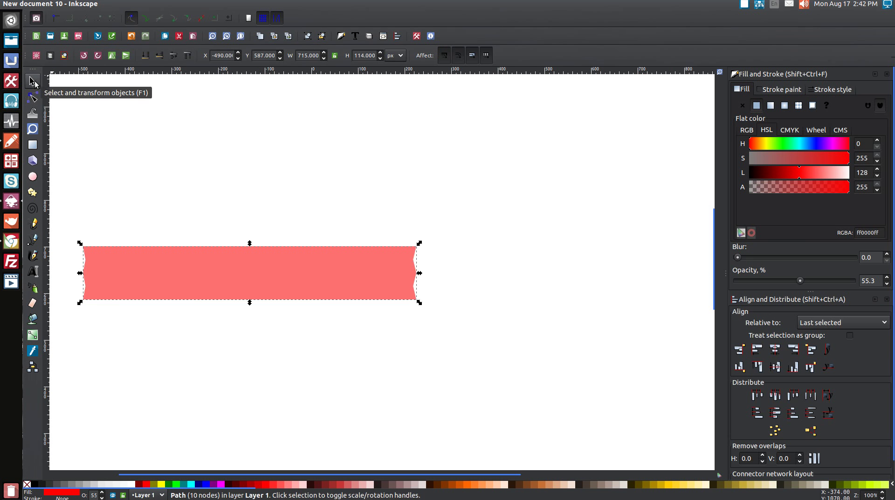
{"action": "left_click_drag", "start_coordinate": [267, 286], "coordinate": [409, 275]}
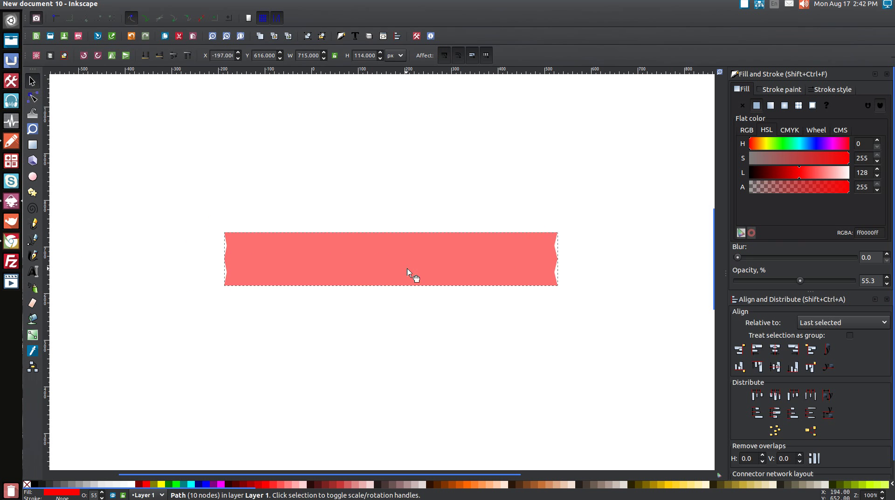
{"action": "right_click", "coordinate": [353, 248]}
{"action": "left_click", "coordinate": [387, 327]}
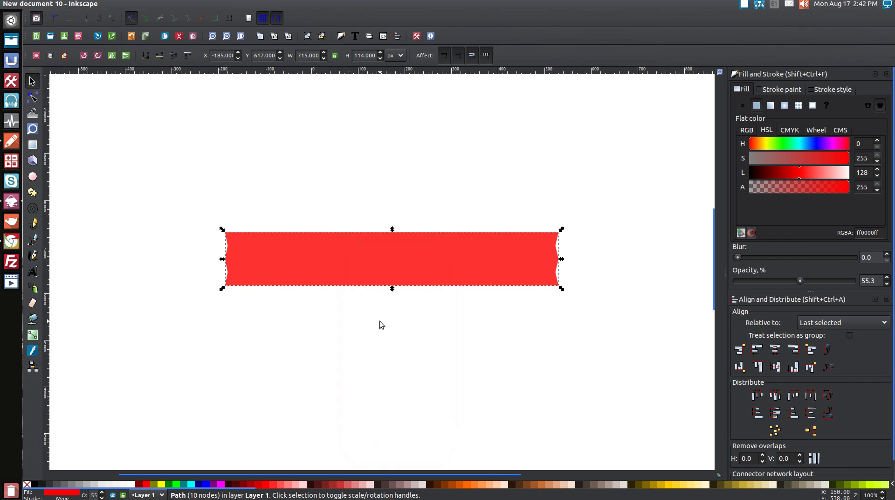
Make the duplicate a black backing plank at the bottom of the stack with a flat black 15 px stroke
{"action": "left_click", "coordinate": [35, 484]}
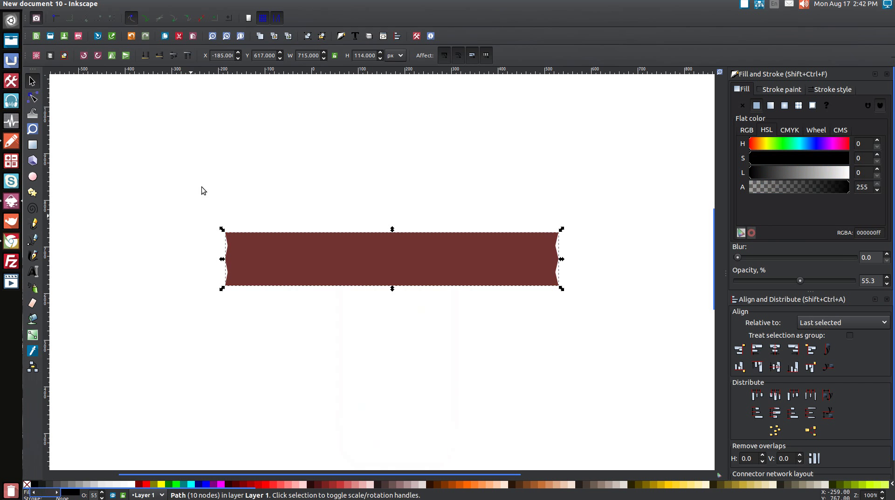
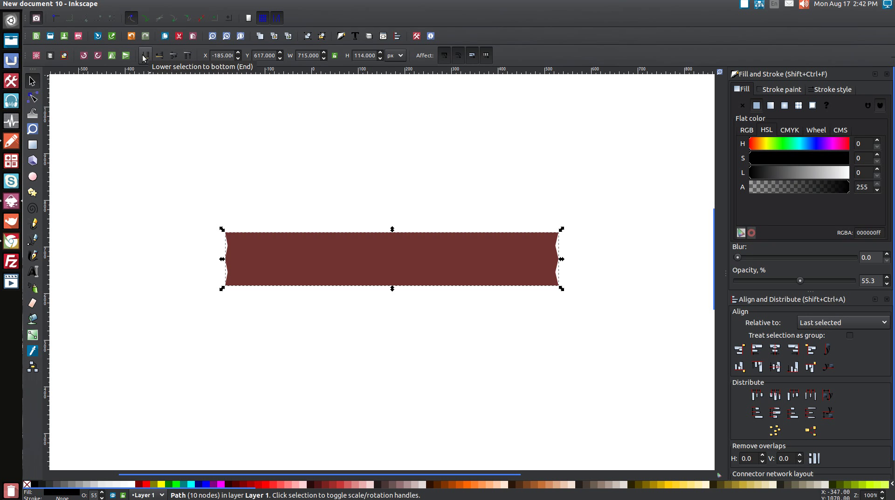
{"action": "left_click", "coordinate": [145, 55]}
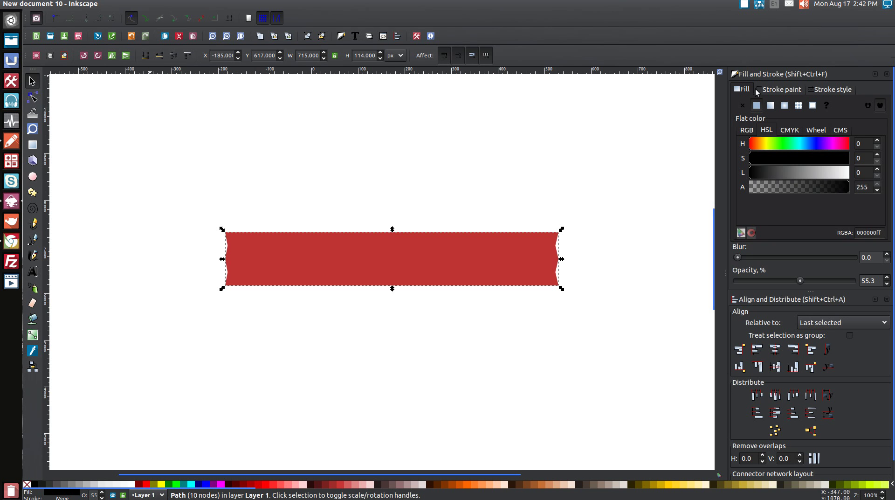
{"action": "left_click", "coordinate": [780, 90]}
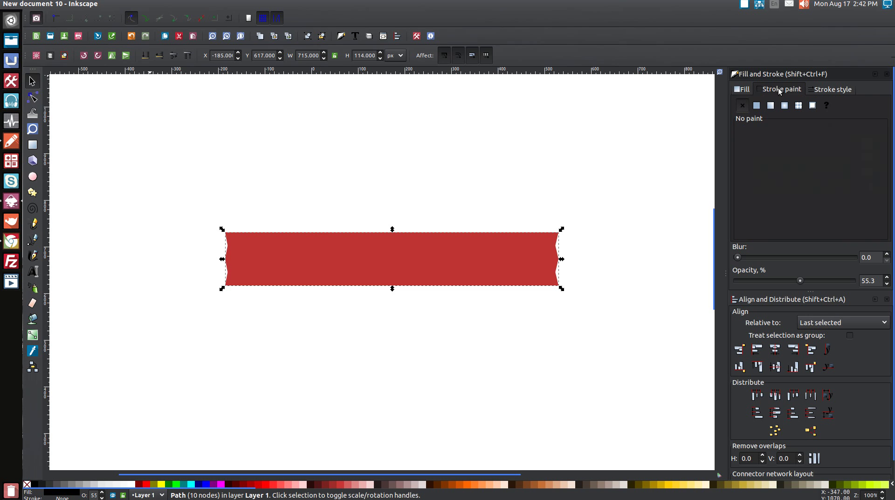
{"action": "left_click", "coordinate": [756, 106]}
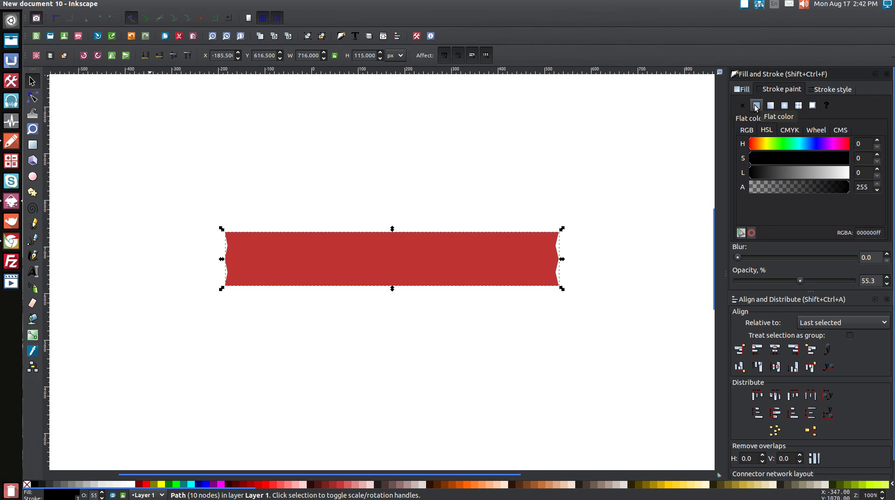
{"action": "left_click", "coordinate": [833, 90]}
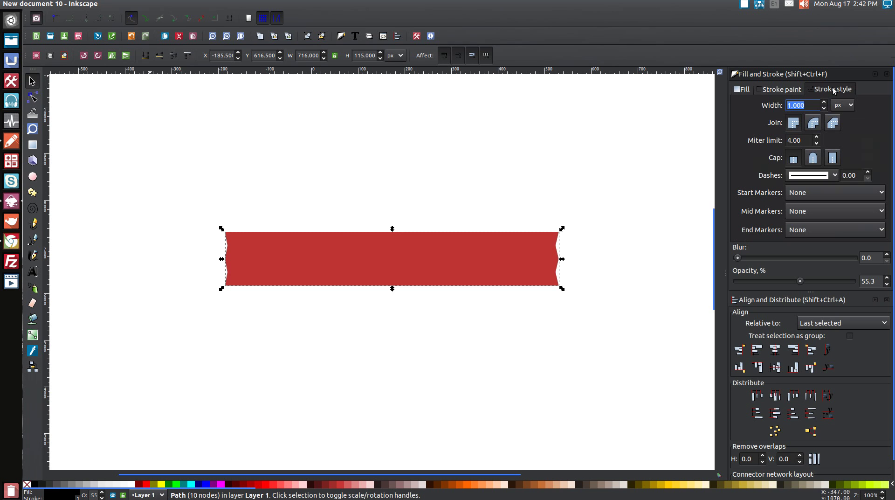
{"action": "type", "text": "15"}
{"action": "key", "text": "Return"}
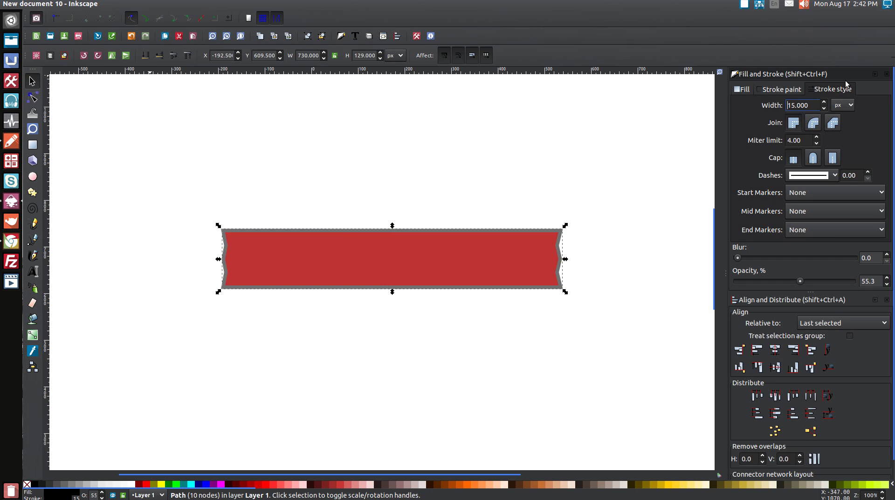
Expand the black plank's outline by converting its stroke to a path, breaking it apart and uniting the pieces
{"action": "left_click", "coordinate": [153, 4]}
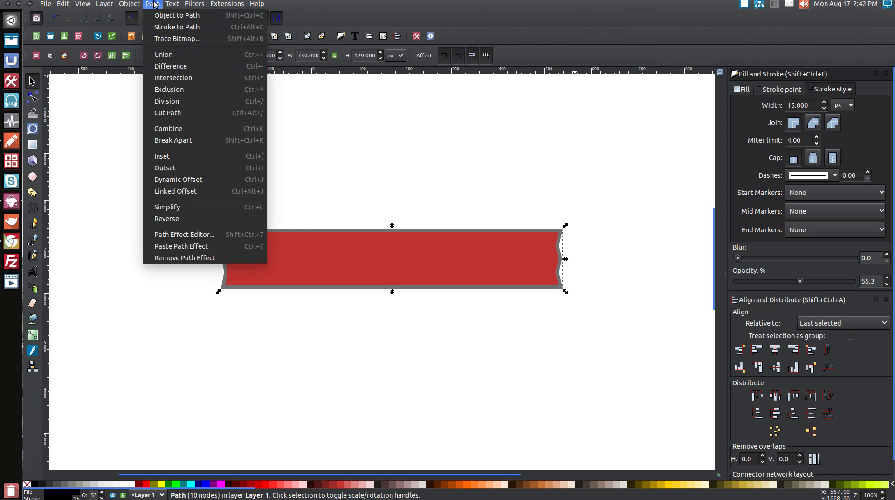
{"action": "left_click", "coordinate": [177, 26]}
{"action": "left_click", "coordinate": [156, 4]}
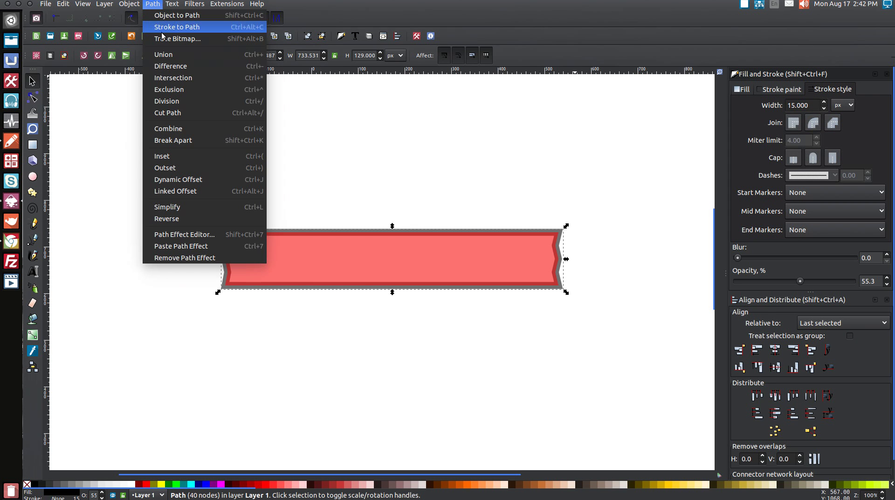
{"action": "left_click", "coordinate": [169, 141]}
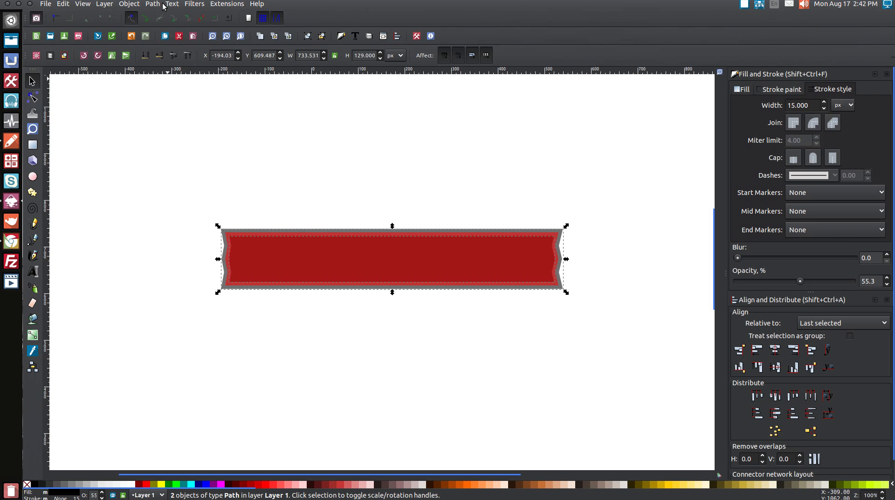
{"action": "left_click", "coordinate": [156, 4]}
{"action": "left_click", "coordinate": [171, 60]}
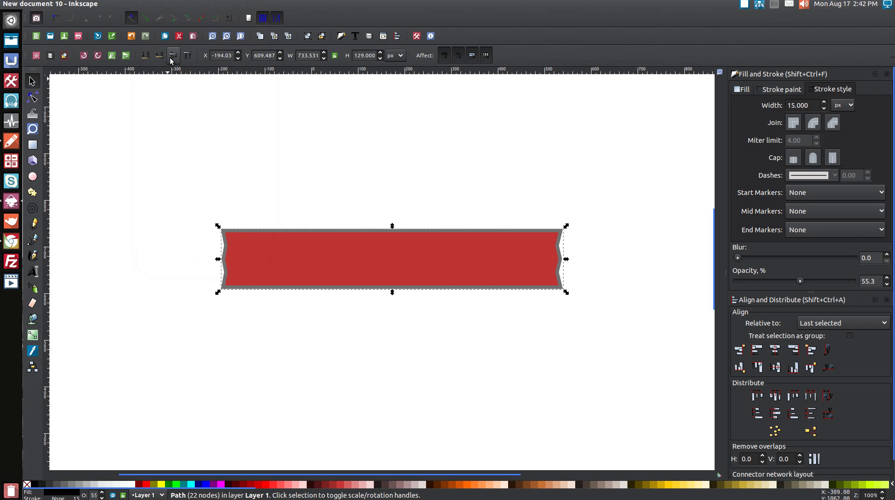
Fill the enlarged plank blue and place a black duplicate of it at the bottom of the stack
{"action": "left_click", "coordinate": [206, 487]}
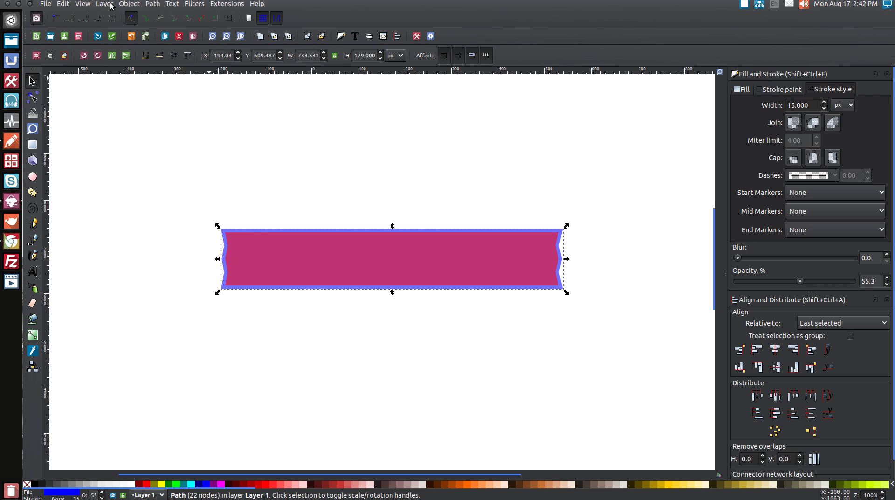
{"action": "left_click", "coordinate": [64, 4]}
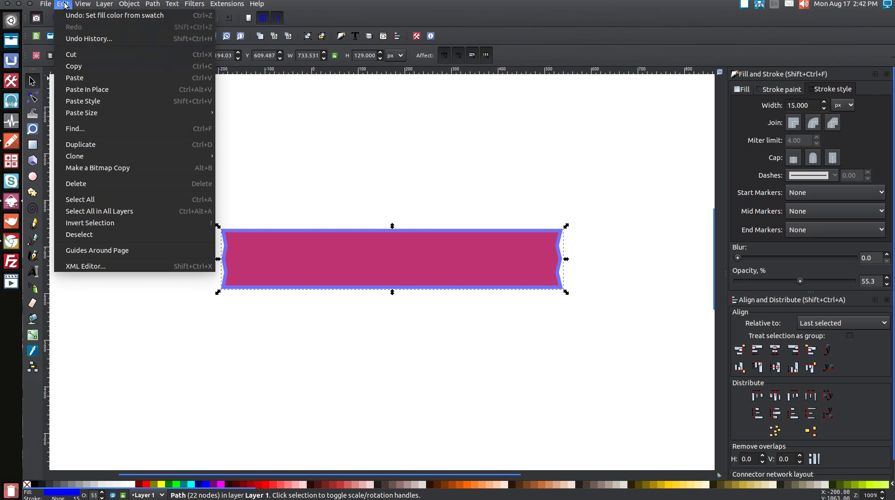
{"action": "left_click", "coordinate": [81, 145]}
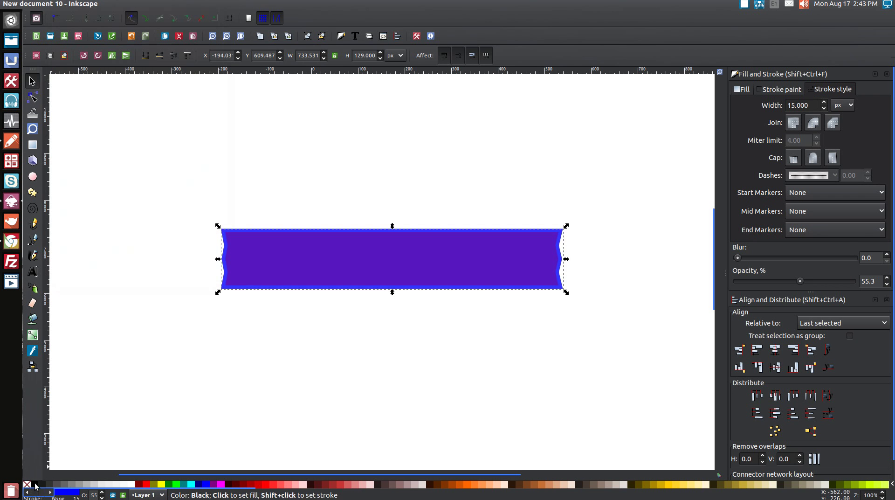
{"action": "left_click", "coordinate": [34, 485]}
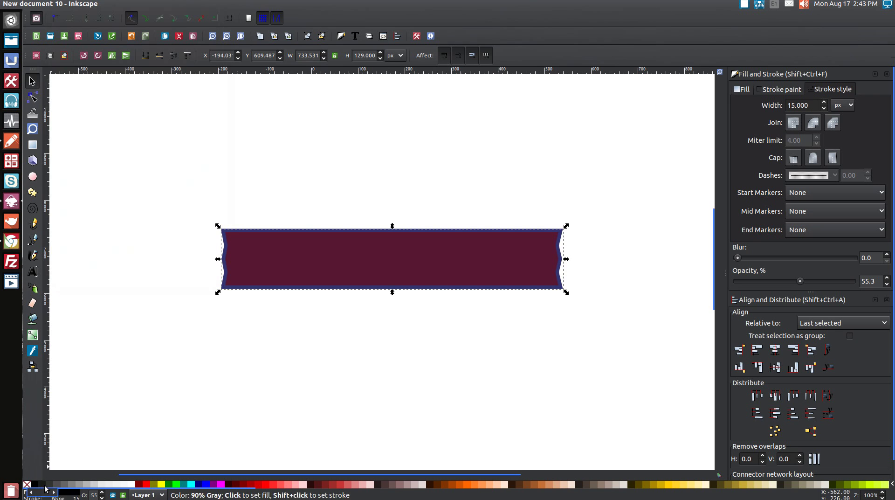
{"action": "left_click", "coordinate": [145, 58]}
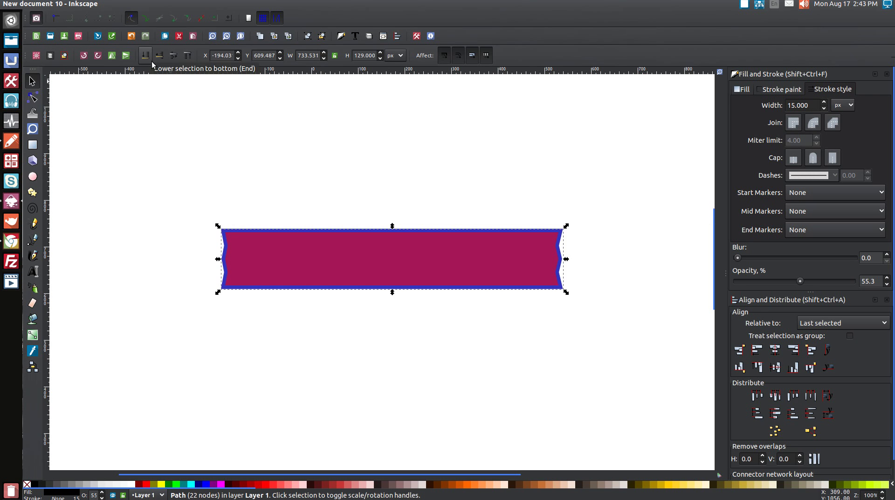
Enlarge the black duplicate by adding a flat black stroke, converting it to a path, breaking it apart and uniting the pieces
{"action": "left_click", "coordinate": [773, 87]}
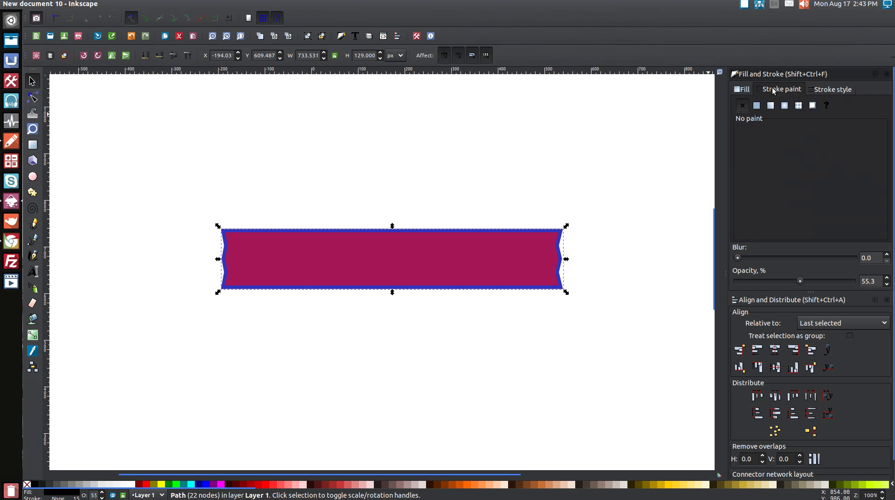
{"action": "left_click", "coordinate": [755, 105]}
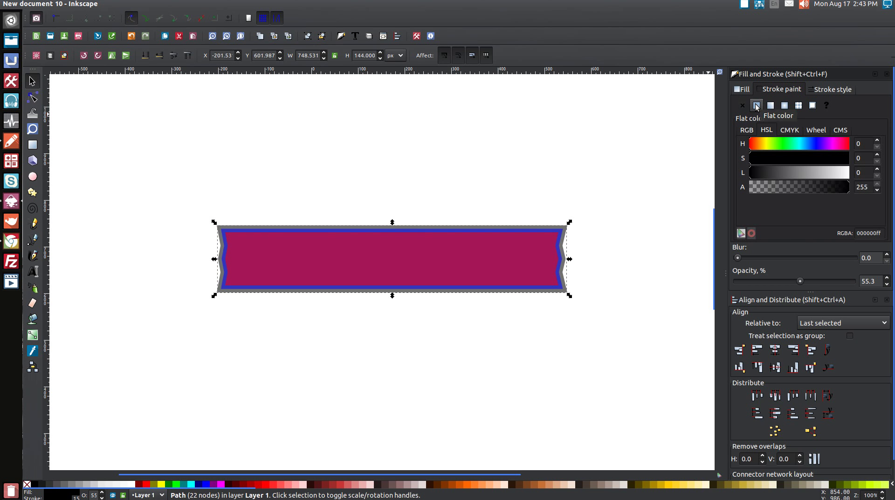
{"action": "left_click", "coordinate": [153, 5]}
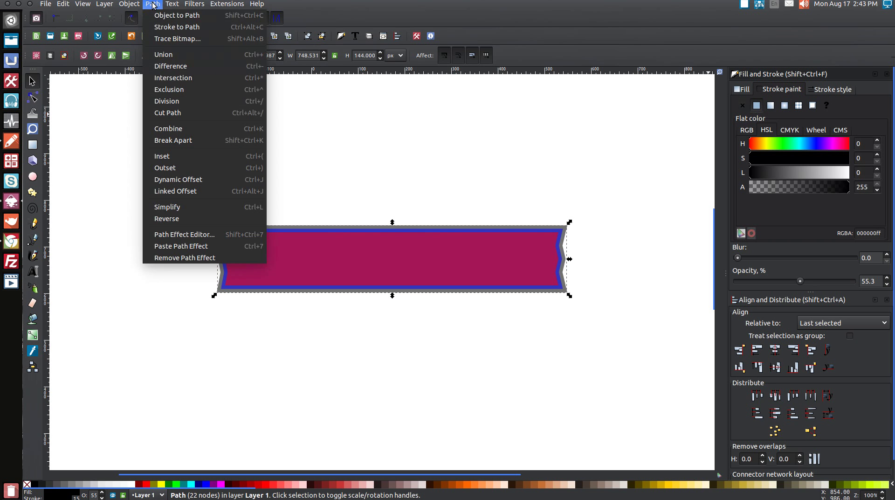
{"action": "left_click", "coordinate": [177, 27]}
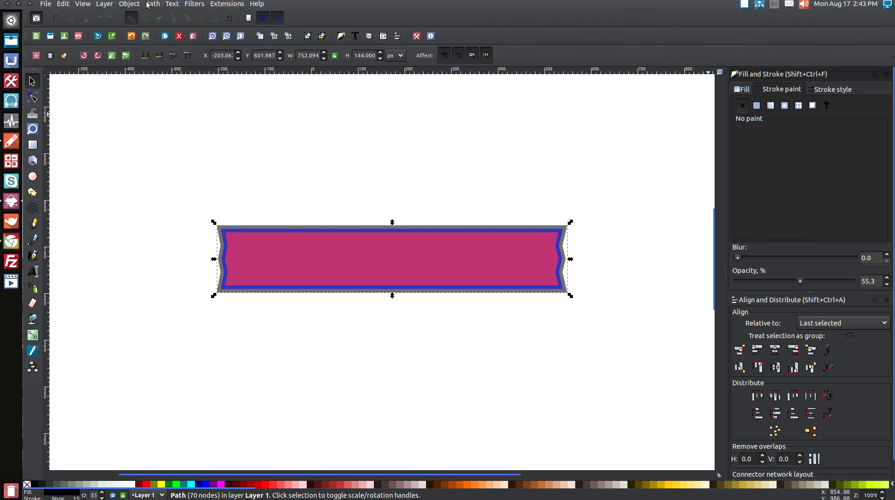
{"action": "left_click", "coordinate": [148, 4]}
{"action": "left_click", "coordinate": [163, 139]}
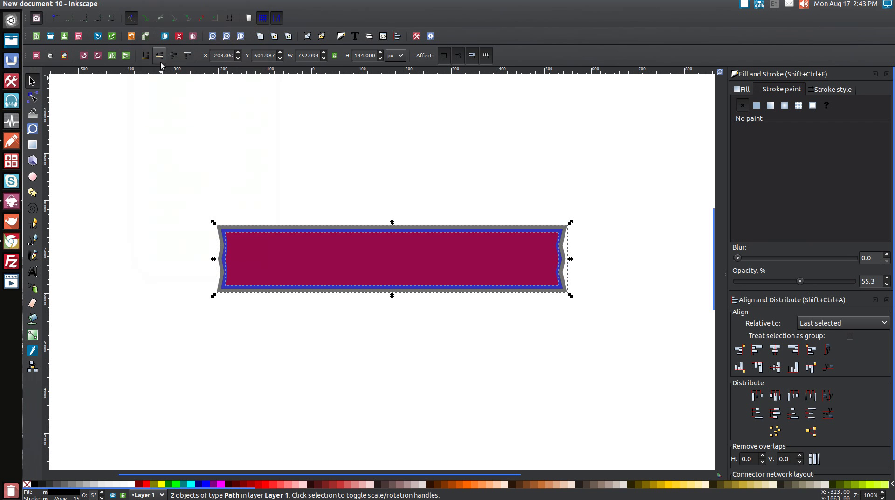
{"action": "left_click", "coordinate": [153, 5]}
{"action": "left_click", "coordinate": [161, 54]}
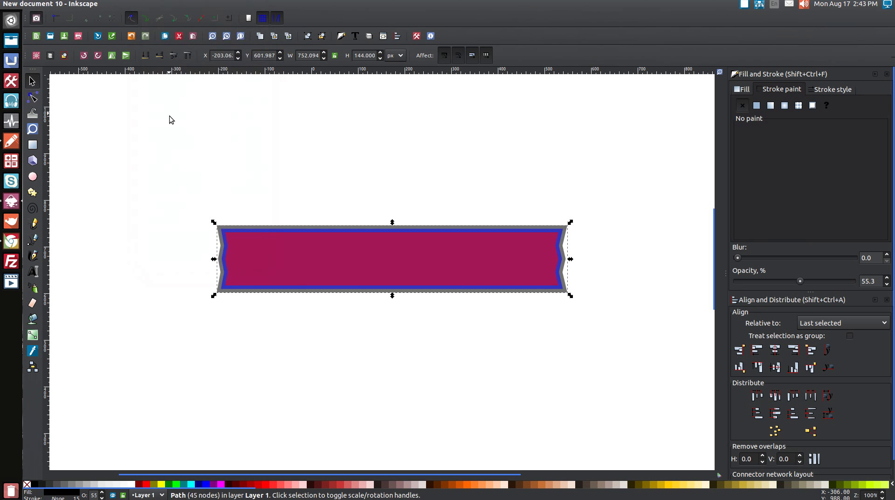
Subtract the blue plank from the larger black plank with Difference to leave a hollow notched frame
{"action": "left_click", "coordinate": [32, 129]}
{"action": "left_click_drag", "start_coordinate": [297, 337], "coordinate": [172, 200]}
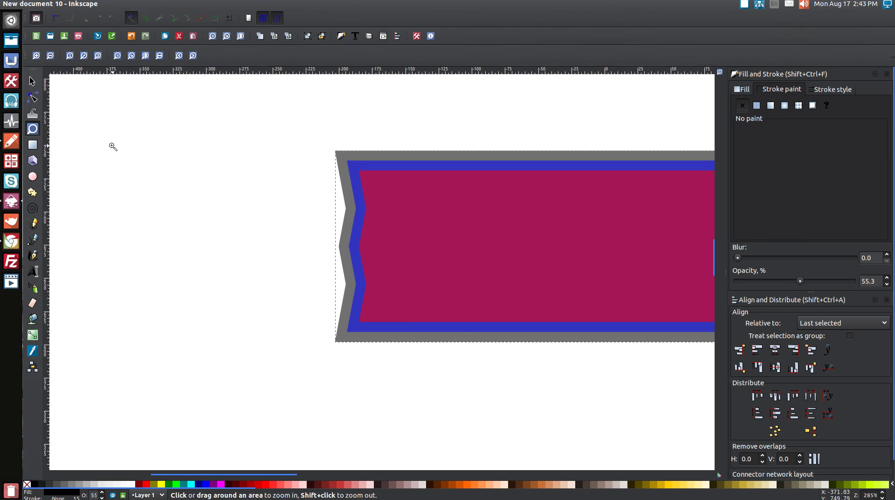
{"action": "left_click", "coordinate": [32, 83]}
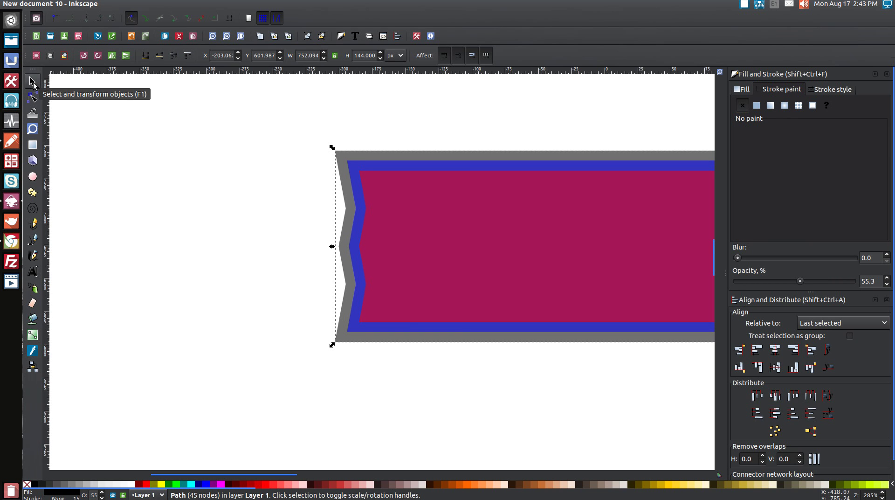
{"action": "left_click", "coordinate": [347, 163]}
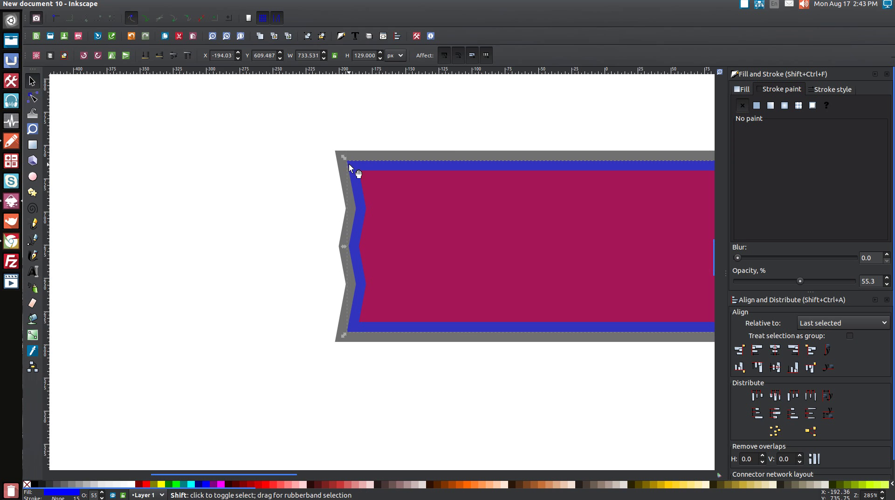
{"action": "left_click", "coordinate": [336, 158], "text": "shift"}
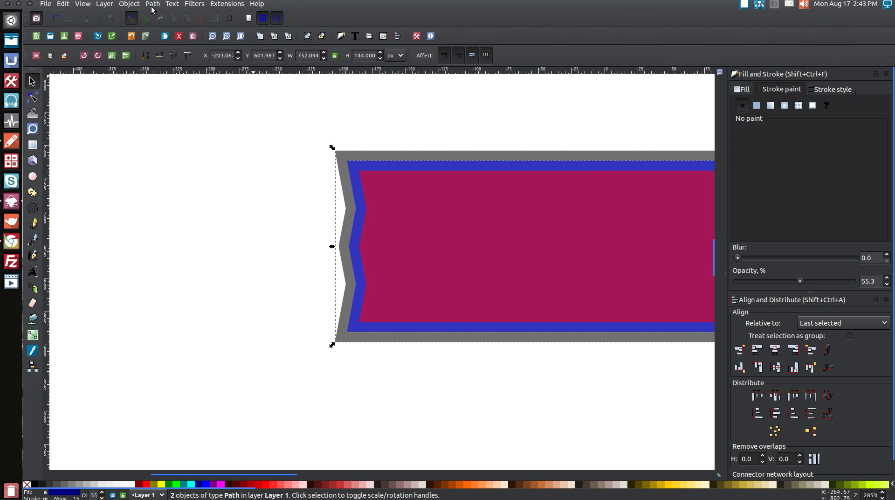
{"action": "left_click", "coordinate": [152, 4]}
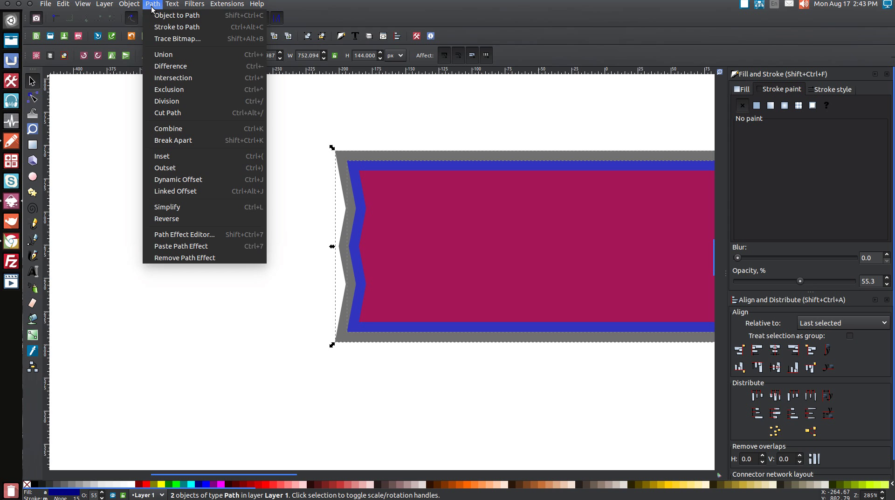
{"action": "left_click", "coordinate": [171, 65]}
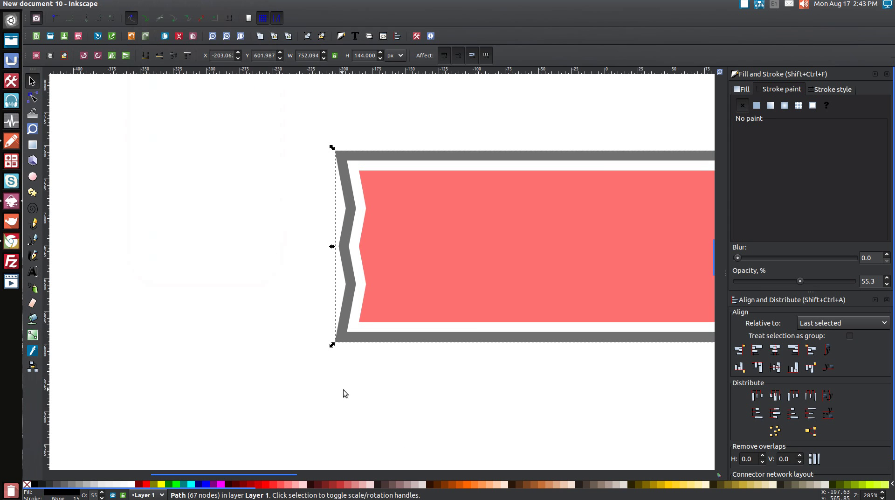
Group the red plank with the black frame around it
{"action": "mouse_move", "coordinate": [385, 475]}
{"action": "left_mouse_down"}
{"action": "mouse_move", "coordinate": [446, 474]}
{"action": "mouse_move", "coordinate": [390, 472]}
{"action": "mouse_move", "coordinate": [400, 473]}
{"action": "left_mouse_up"}
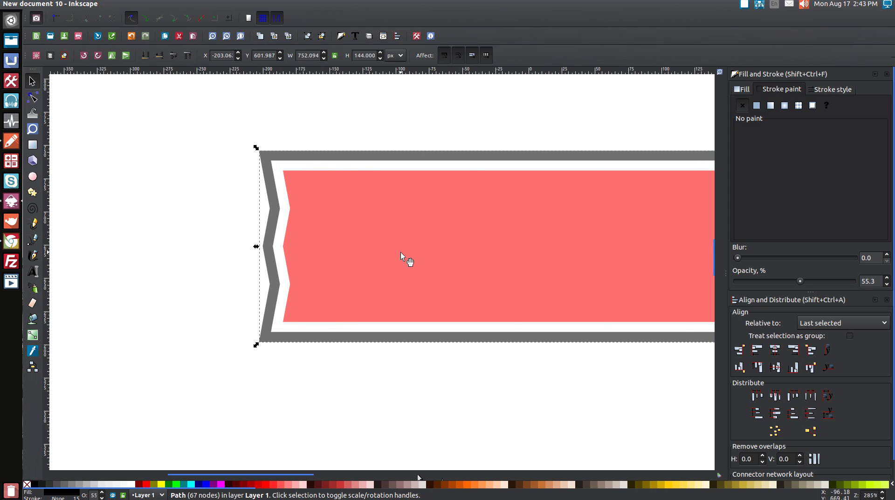
{"action": "key", "text": "1"}
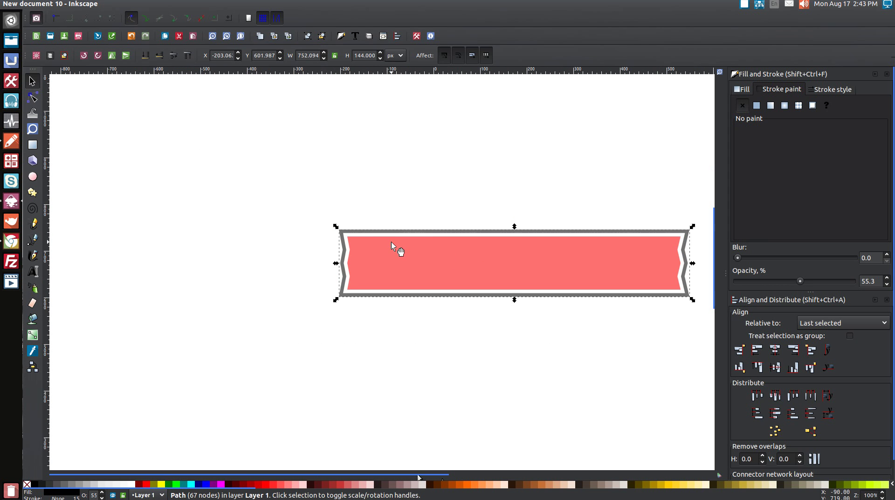
{"action": "left_click_drag", "start_coordinate": [232, 173], "coordinate": [698, 326]}
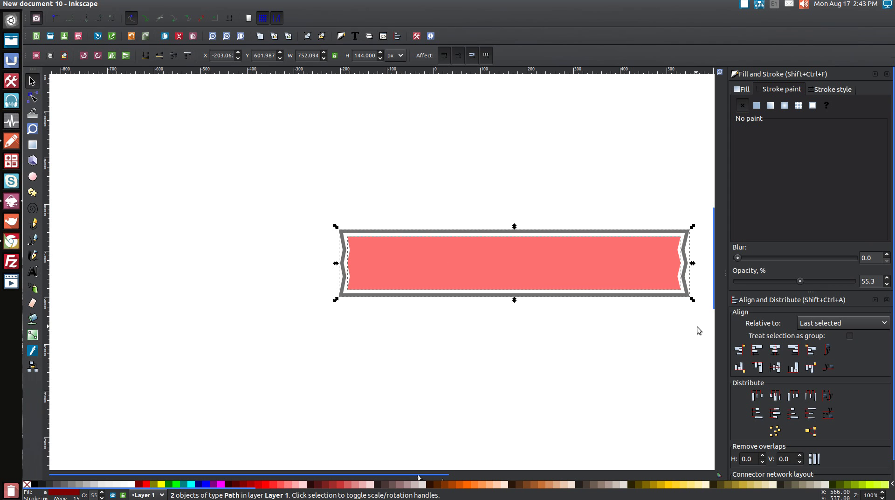
{"action": "left_click", "coordinate": [308, 38]}
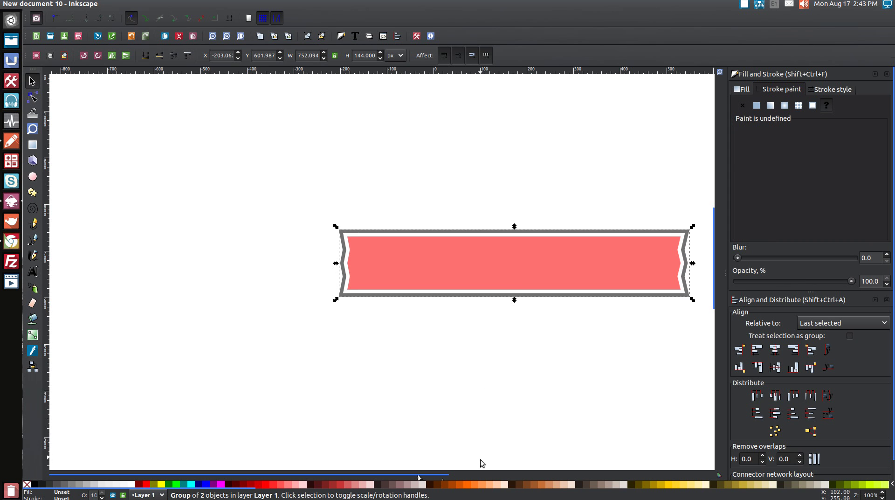
Duplicate the framed plank group in place and select both groups
{"action": "left_click", "coordinate": [480, 480]}
{"action": "right_click", "coordinate": [499, 259]}
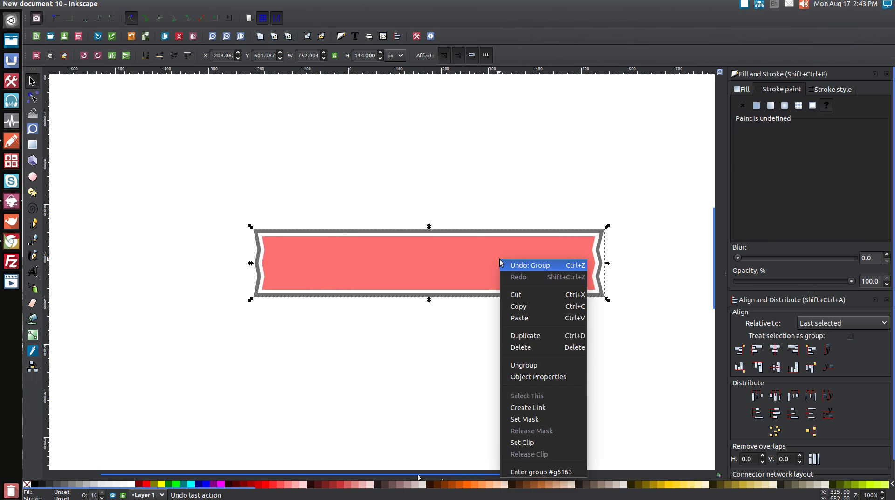
{"action": "left_click", "coordinate": [525, 336]}
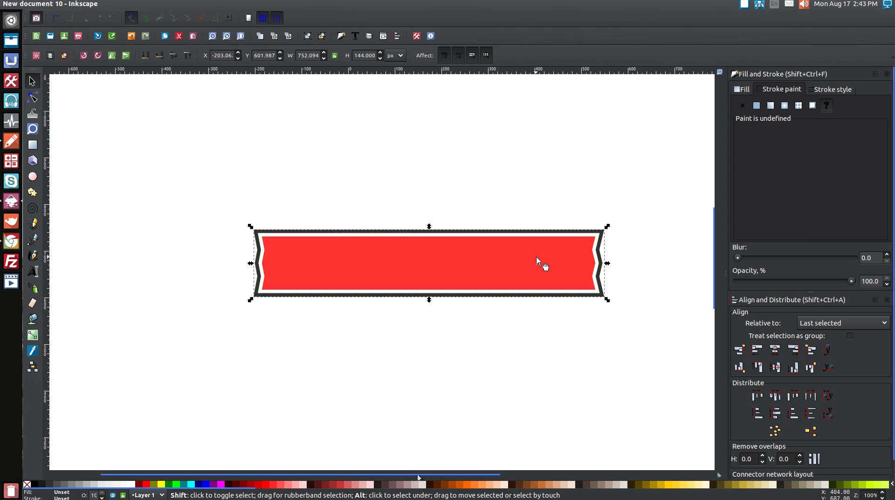
{"action": "key", "text": "ctrl+a"}
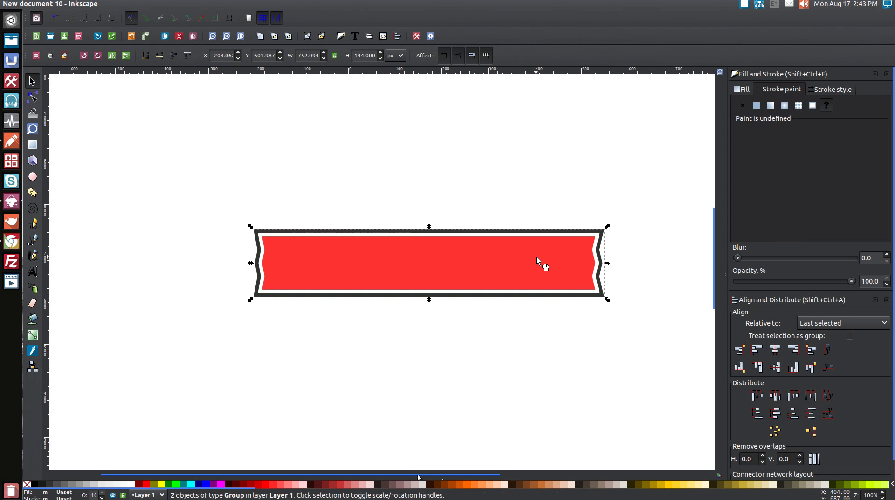
Stack the two framed plank groups vertically by aligning one's top edge to the other's bottom edge, and deselect them
{"action": "left_click", "coordinate": [812, 367]}
{"action": "scroll", "coordinate": [644, 243], "scroll_direction": "down", "scroll_amount": 3}
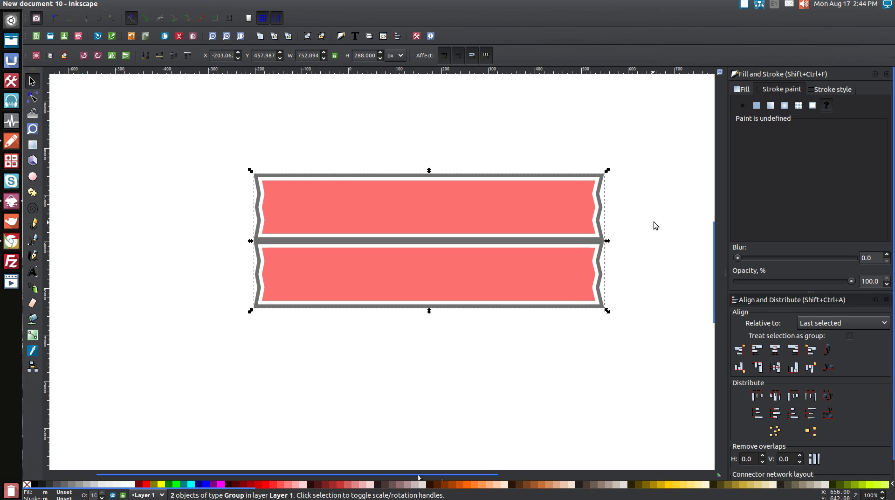
{"action": "left_click", "coordinate": [662, 146]}
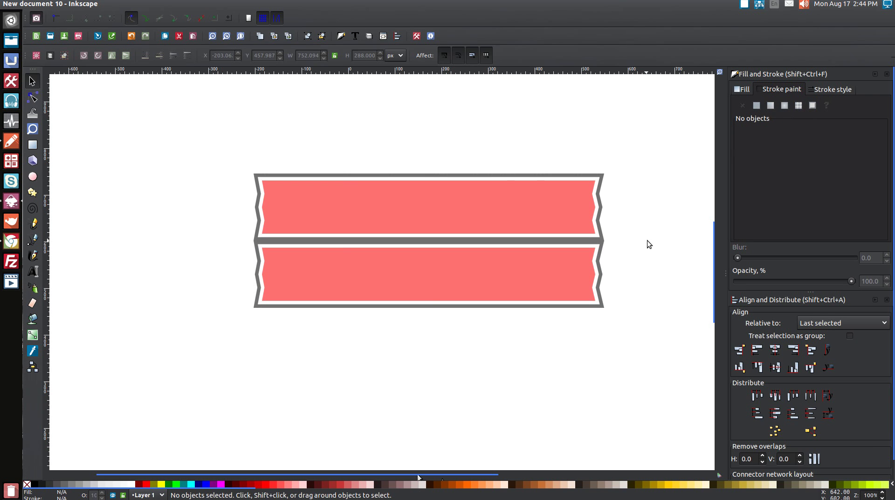
Duplicate the lower framed plank and align the copy edge to edge beneath it as a third plank
{"action": "left_click", "coordinate": [457, 259]}
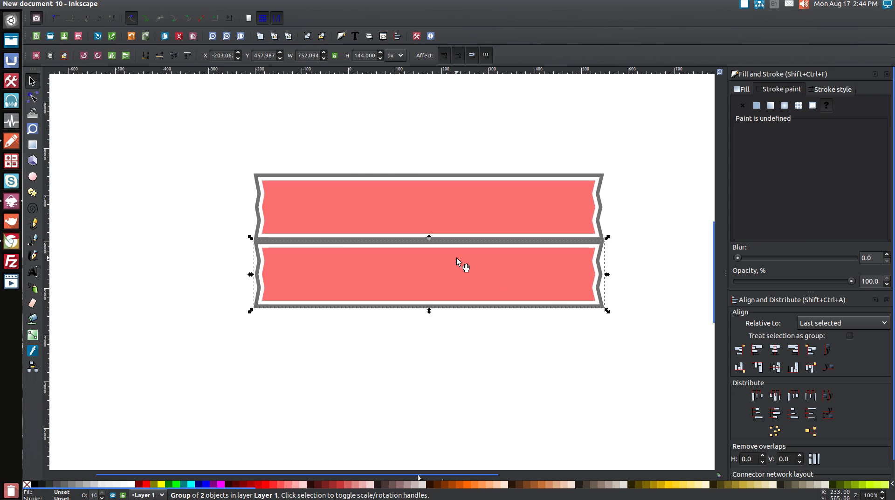
{"action": "right_click", "coordinate": [476, 271]}
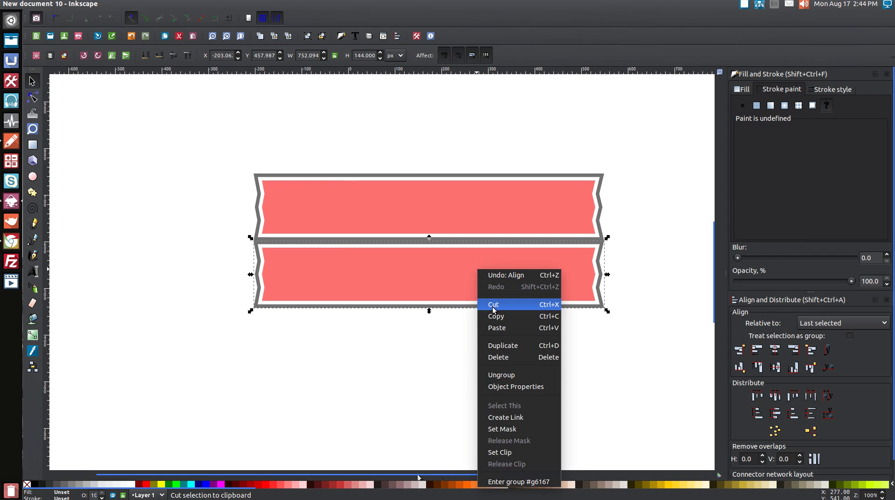
{"action": "left_click", "coordinate": [502, 342]}
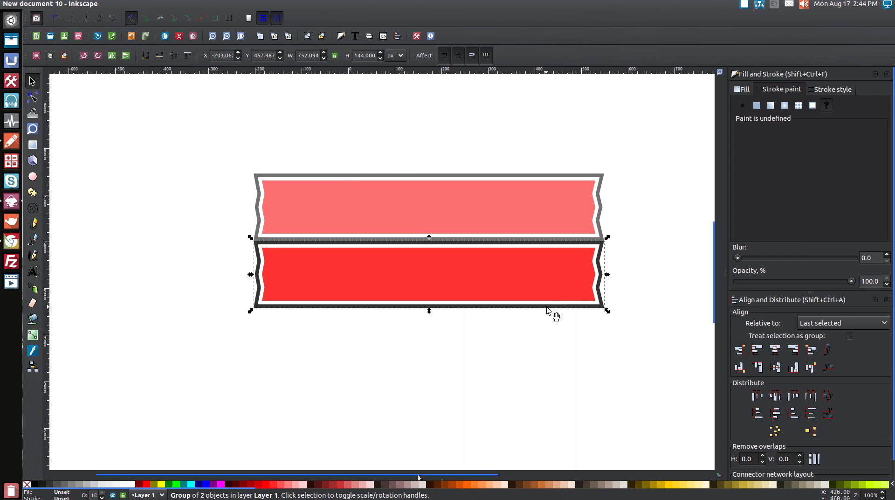
{"action": "left_click", "coordinate": [543, 275], "text": "alt+shift"}
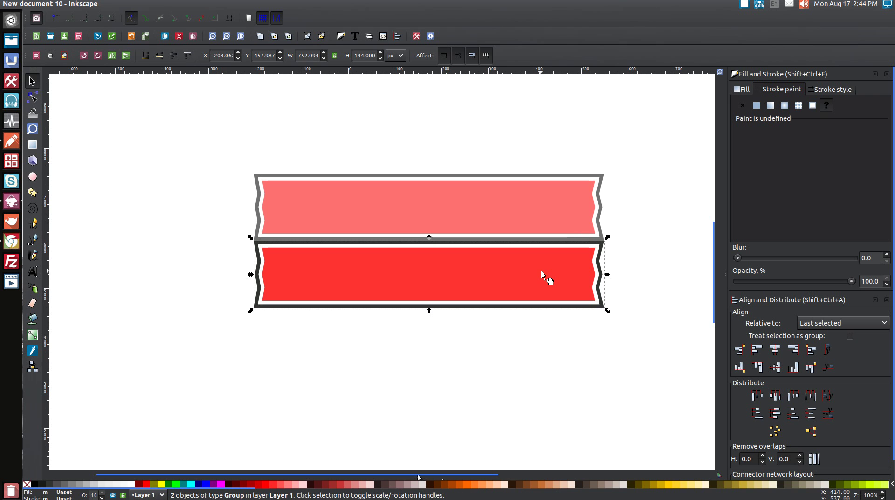
{"action": "left_click", "coordinate": [813, 370]}
{"action": "scroll", "coordinate": [572, 253], "scroll_direction": "down", "scroll_amount": 4}
{"action": "scroll", "coordinate": [567, 249], "scroll_direction": "up", "scroll_amount": 4}
{"action": "left_click", "coordinate": [658, 155]}
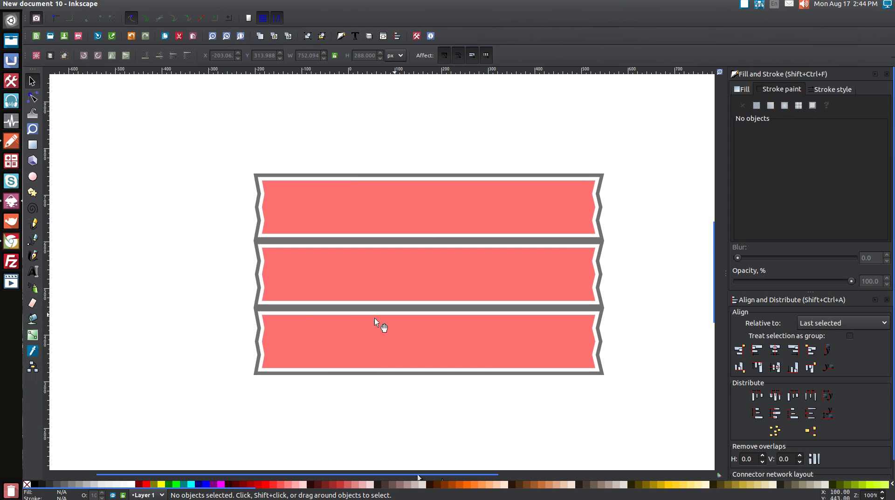
Stagger the planks by shifting the middle one about 15 px left and the lowest about 5 px right
{"action": "left_click", "coordinate": [473, 261]}
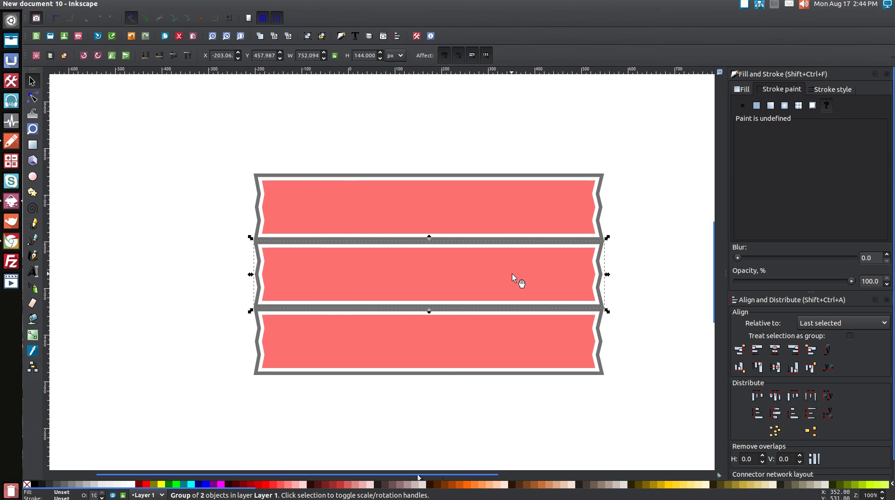
{"action": "left_click_drag", "start_coordinate": [560, 270], "coordinate": [551, 270]}
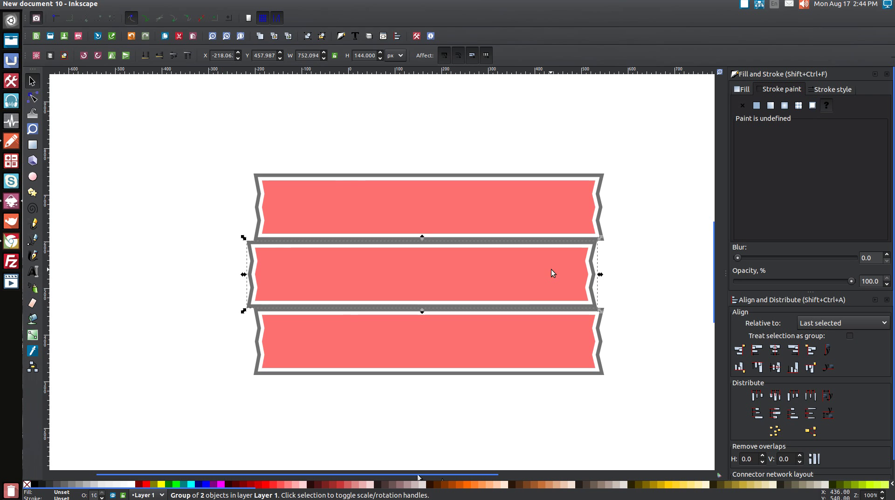
{"action": "left_click", "coordinate": [510, 345]}
{"action": "key", "text": "ctrl"}
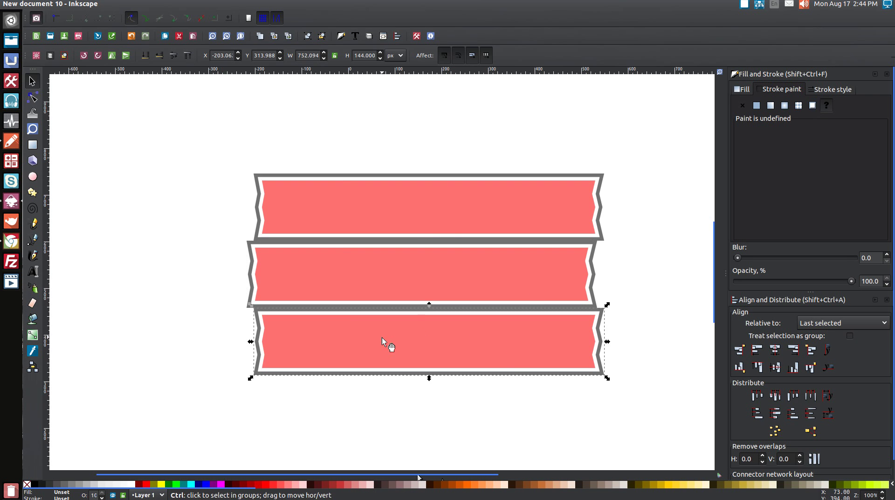
{"action": "left_click_drag", "start_coordinate": [382, 337], "coordinate": [385, 337]}
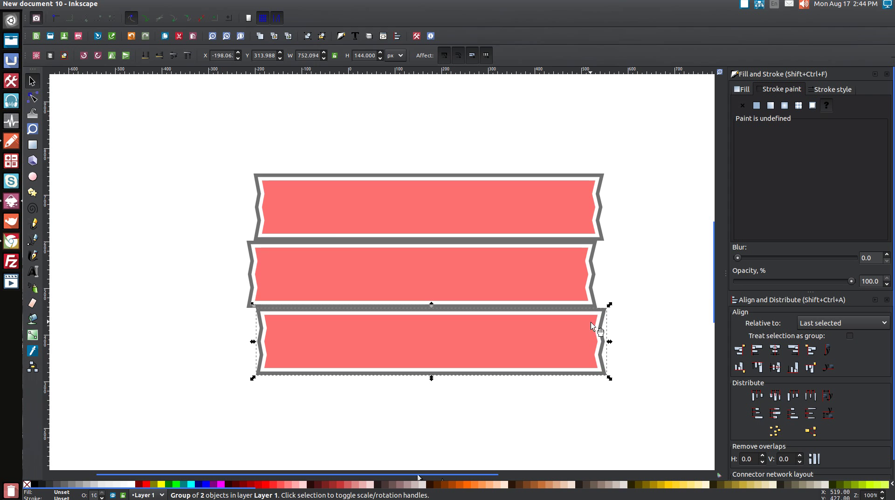
Ungroup all three framed planks into separate paths and clear the selection
{"action": "left_click_drag", "start_coordinate": [688, 429], "coordinate": [180, 104]}
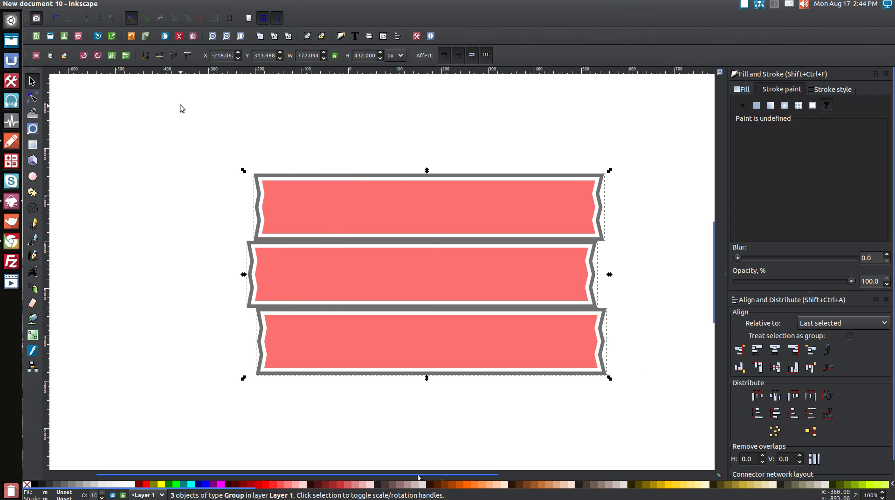
{"action": "left_click", "coordinate": [322, 35]}
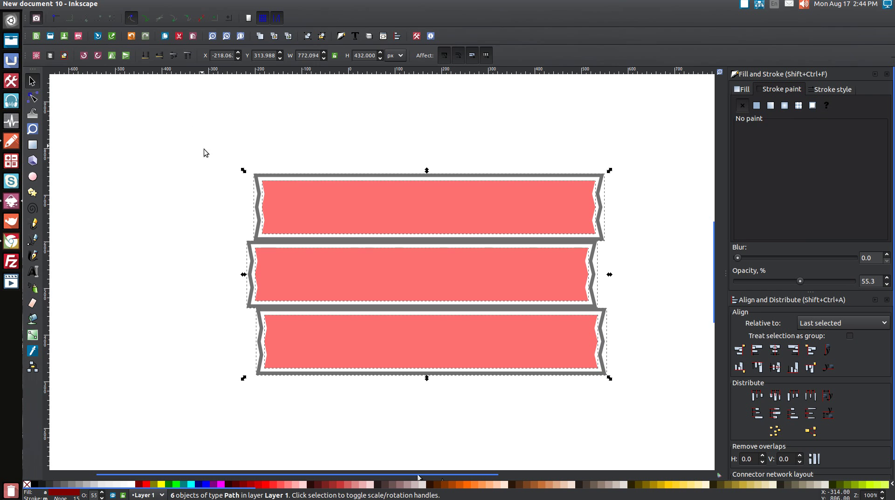
{"action": "left_click", "coordinate": [212, 179]}
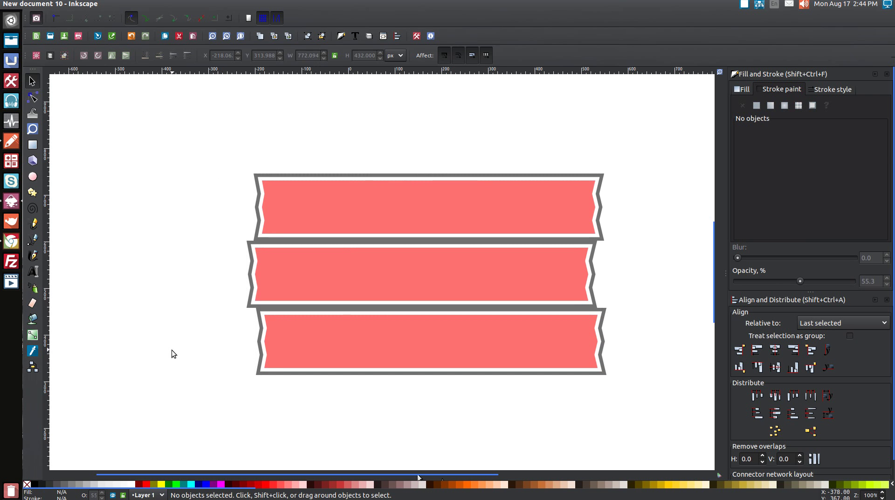
Select the black frames of all three planks and duplicate them in place
{"action": "left_click", "coordinate": [255, 175]}
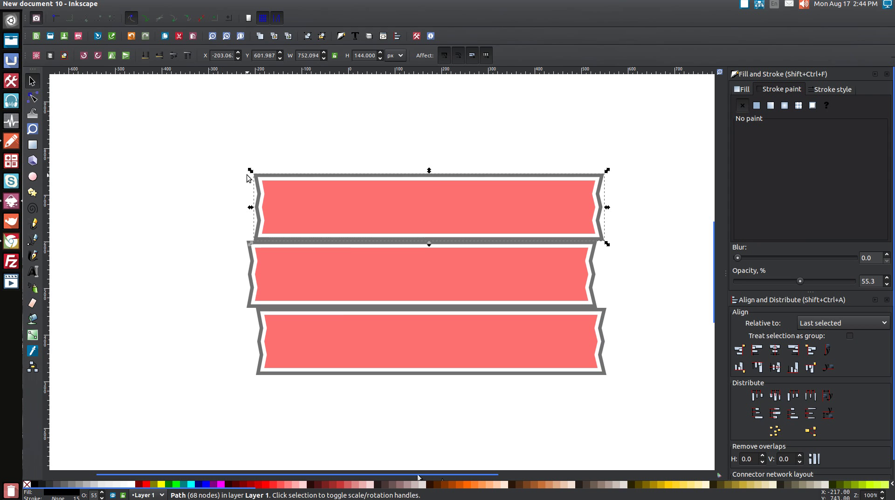
{"action": "left_click", "coordinate": [248, 255], "text": "shift"}
{"action": "left_click", "coordinate": [257, 376], "text": "shift"}
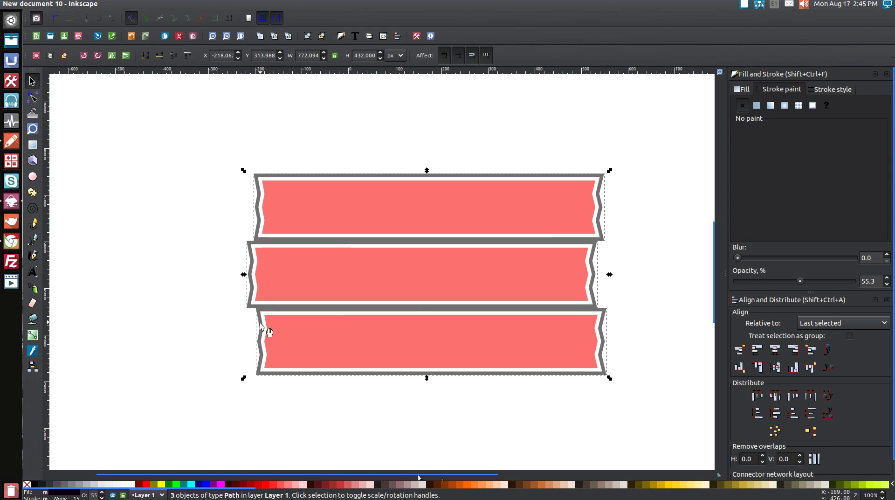
{"action": "left_click", "coordinate": [64, 4]}
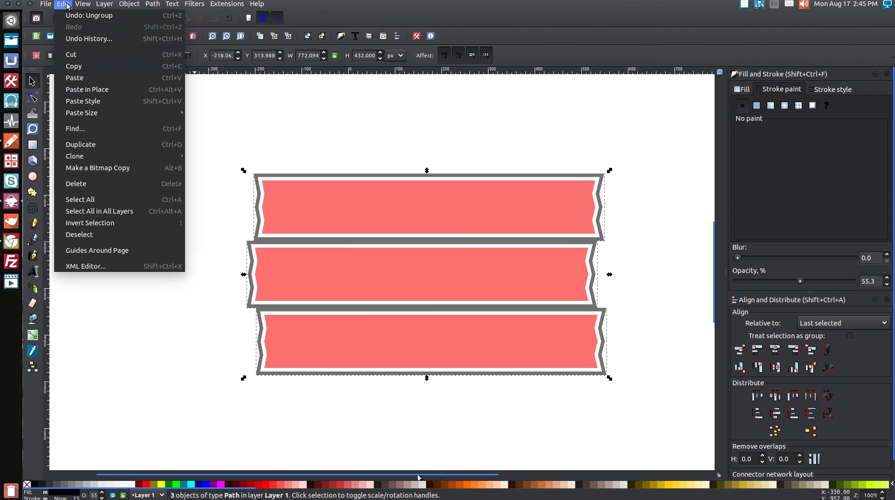
{"action": "left_click", "coordinate": [86, 145]}
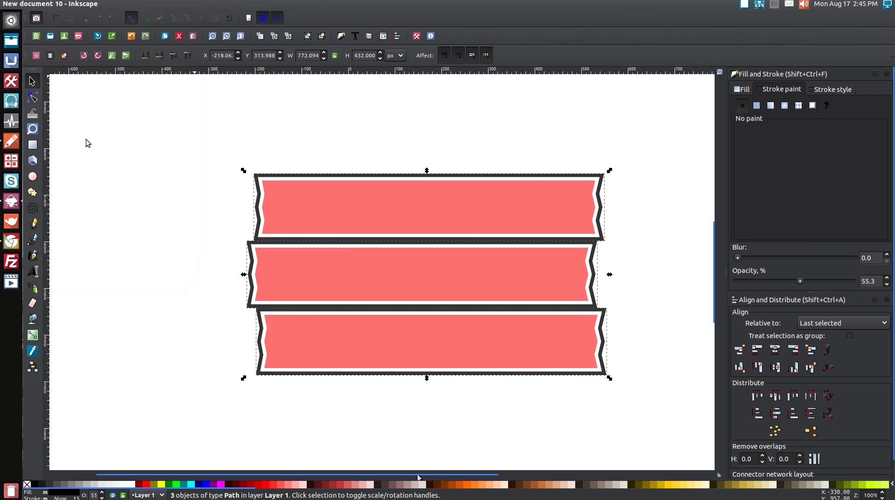
Unite the duplicated frames, break the result apart and unite the pieces into one solid silhouette of the stacked planks
{"action": "left_click", "coordinate": [154, 4]}
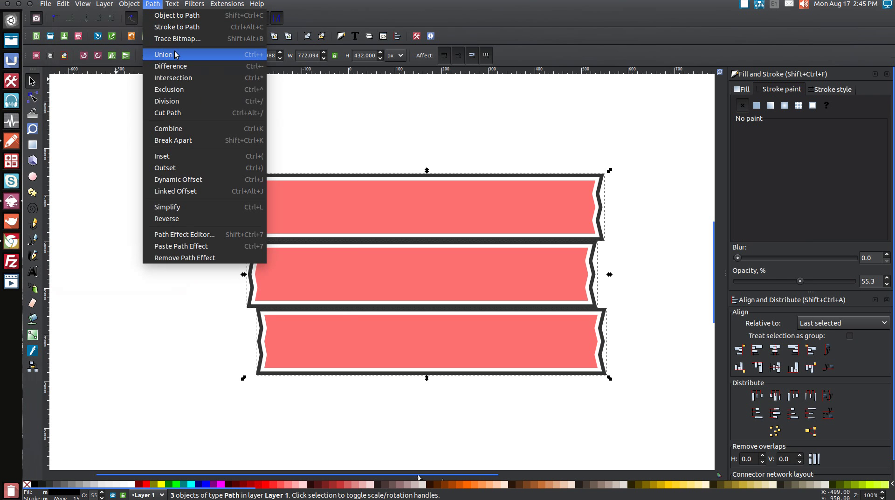
{"action": "left_click", "coordinate": [176, 55]}
{"action": "left_click", "coordinate": [155, 4]}
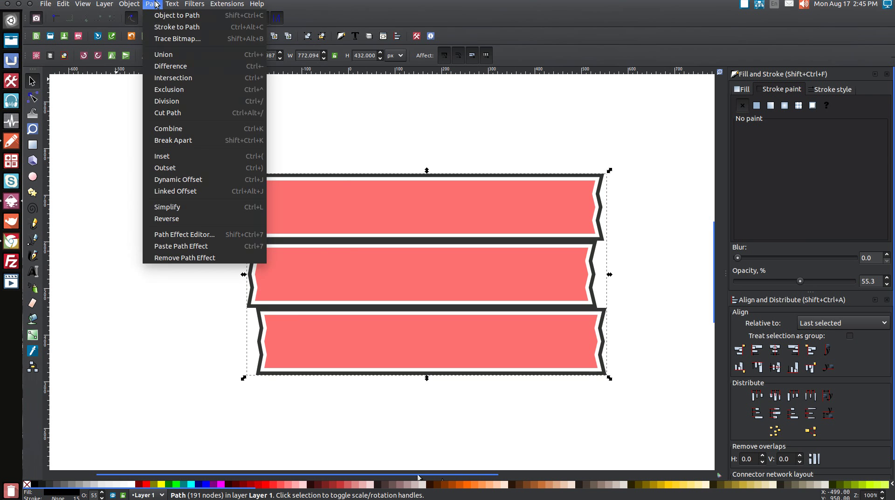
{"action": "left_click", "coordinate": [169, 140]}
{"action": "left_click", "coordinate": [153, 4]}
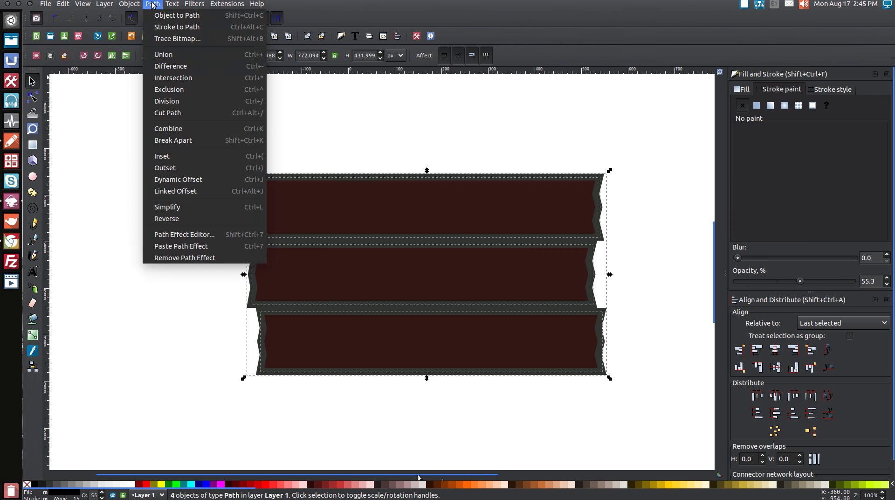
{"action": "left_click", "coordinate": [158, 55]}
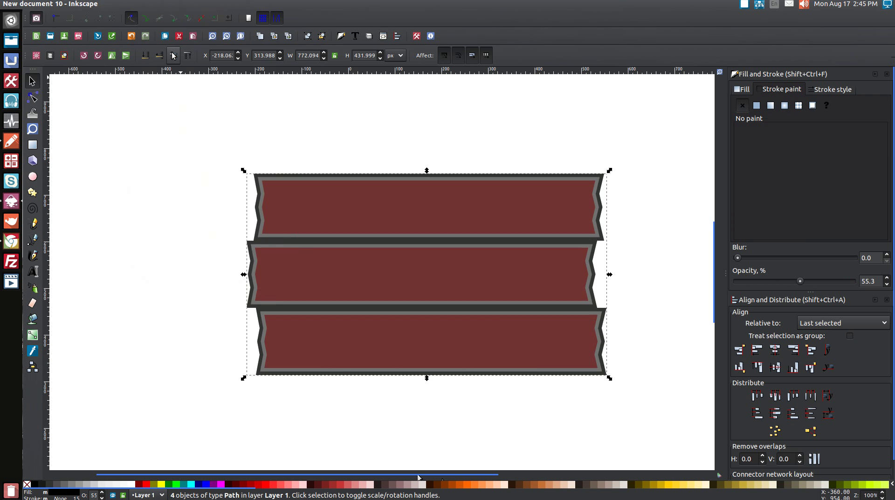
{"action": "left_click", "coordinate": [142, 57]}
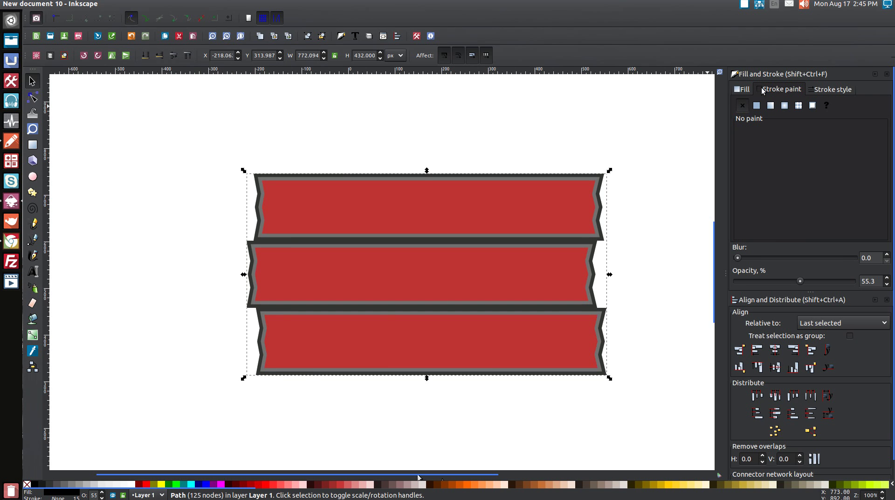
Add a flat stroke to the solid silhouette and set its width to 20 px
{"action": "left_click", "coordinate": [758, 105]}
{"action": "left_click", "coordinate": [830, 92]}
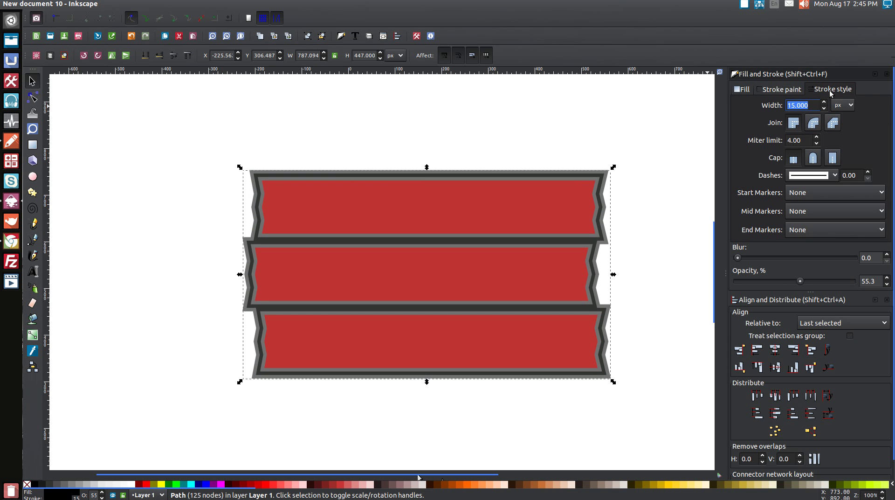
{"action": "type", "text": "20"}
{"action": "key", "text": "Return"}
Convert the silhouette's stroke to a path, break it apart and unite the pieces into one enlarged solid shape
{"action": "left_click", "coordinate": [151, 5]}
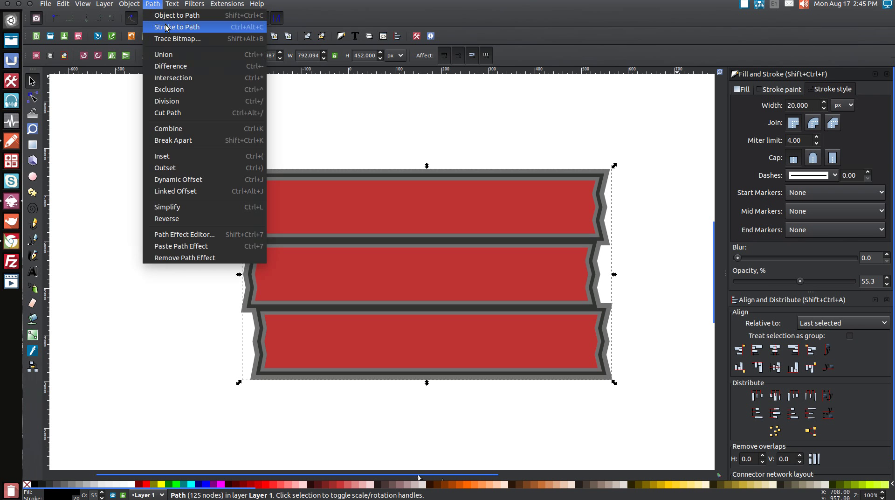
{"action": "left_click", "coordinate": [156, 27]}
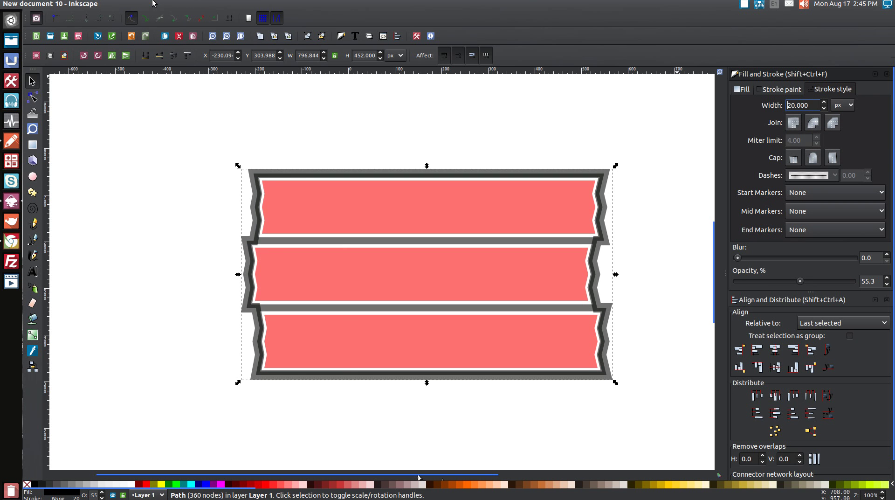
{"action": "left_click", "coordinate": [154, 4]}
{"action": "left_click", "coordinate": [164, 139]}
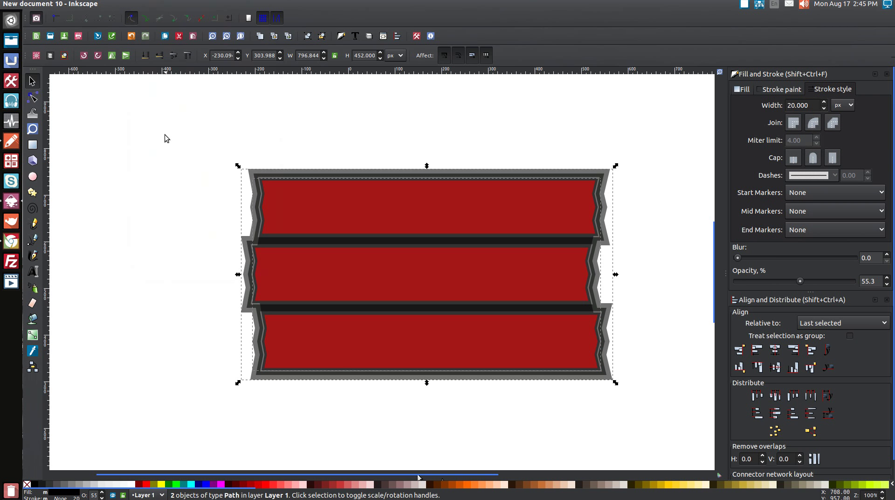
{"action": "left_click", "coordinate": [154, 4]}
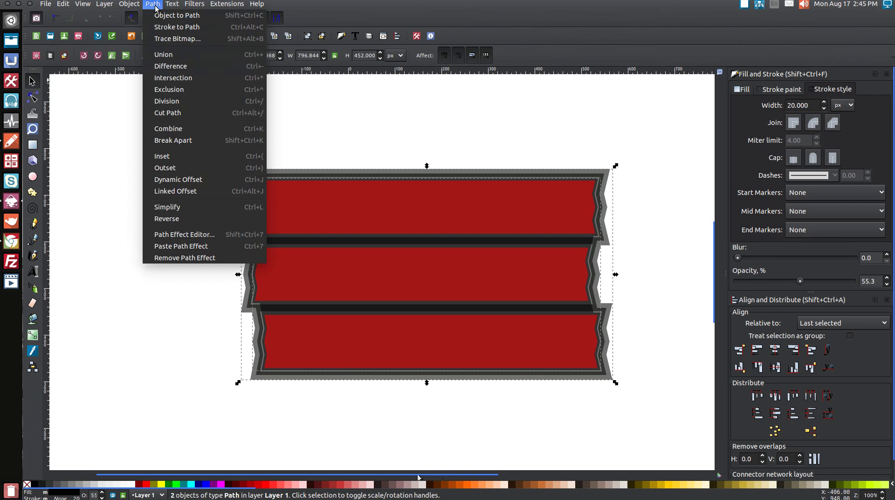
{"action": "left_click", "coordinate": [167, 58]}
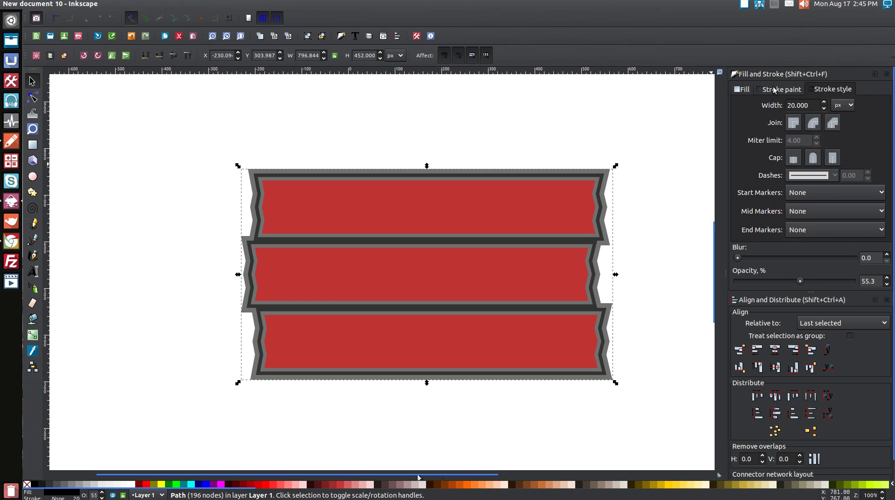
Give the enlarged silhouette a flat stroke, remove its fill and set the stroke width to 5 px
{"action": "left_click", "coordinate": [770, 91]}
{"action": "left_click", "coordinate": [757, 106]}
{"action": "left_click", "coordinate": [743, 90]}
{"action": "left_click", "coordinate": [742, 105]}
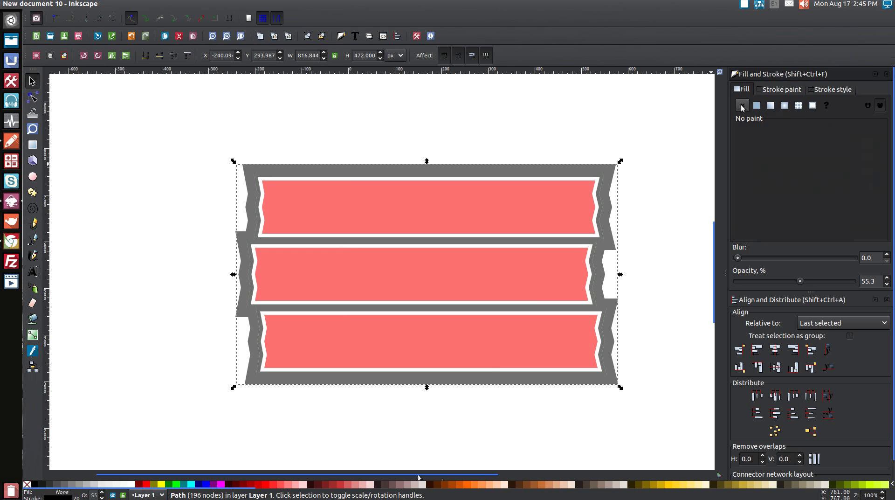
{"action": "left_click", "coordinate": [832, 89]}
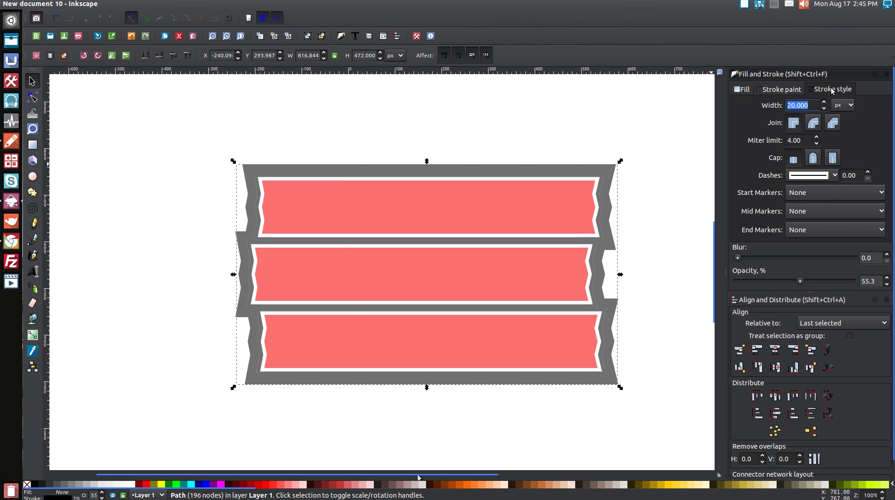
{"action": "type", "text": "5"}
{"action": "key", "text": "Return"}
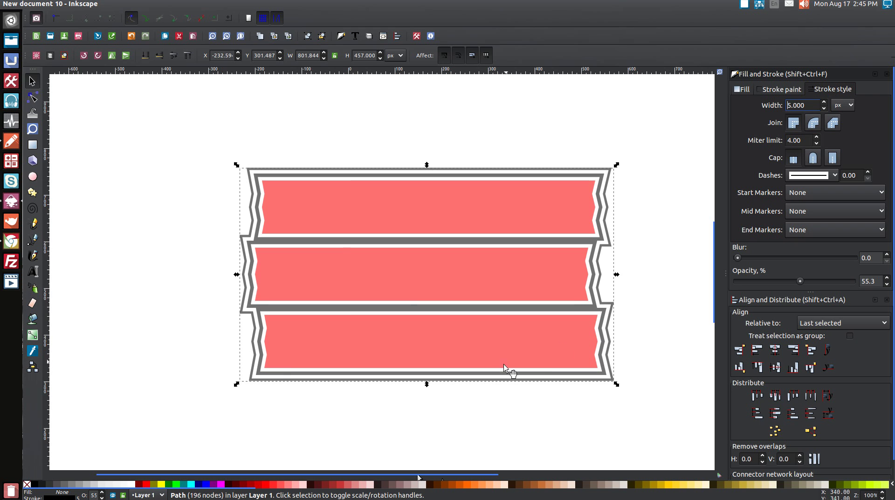
Convert the thin outer outline's stroke to a path and deselect it
{"action": "left_click", "coordinate": [161, 7]}
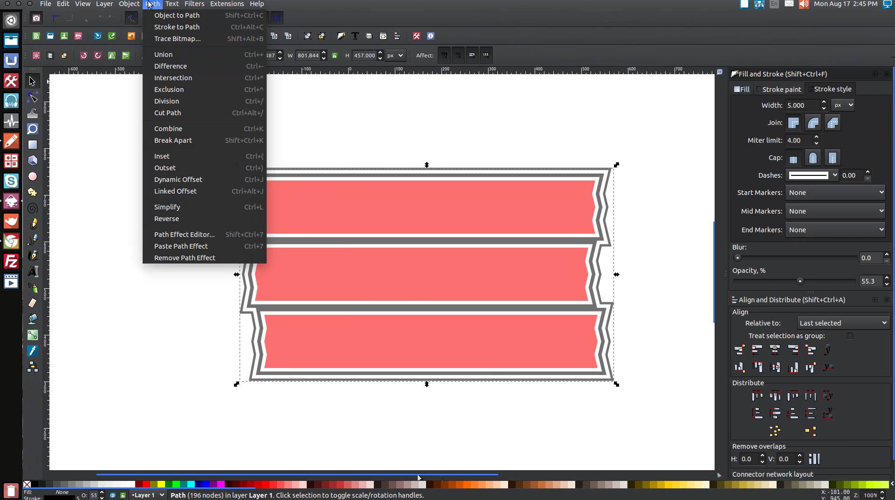
{"action": "left_click", "coordinate": [173, 26]}
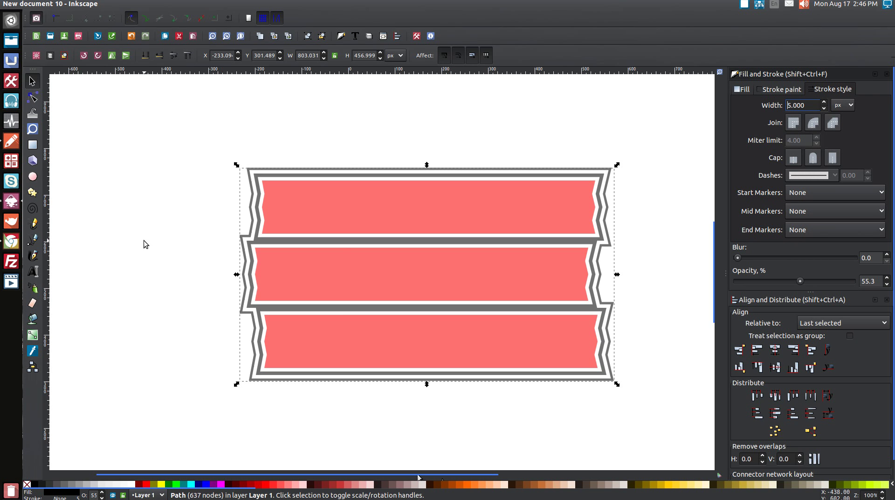
{"action": "left_click", "coordinate": [144, 244]}
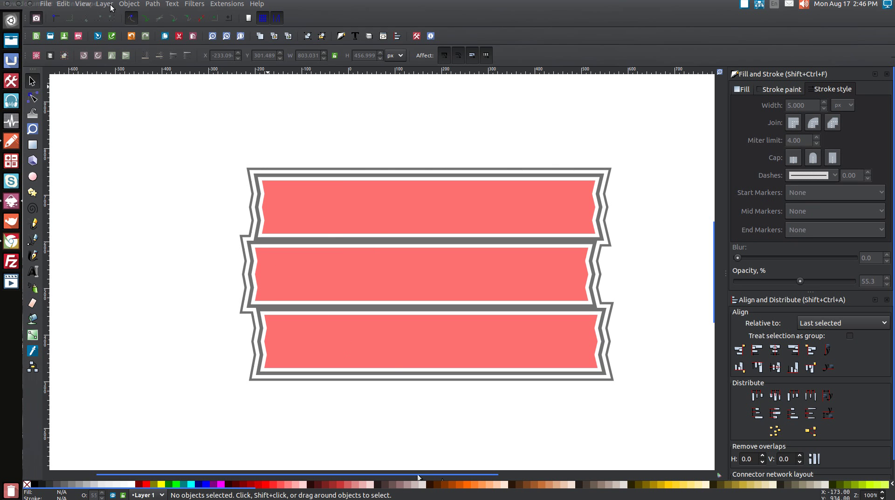
Import Wood3.png as an embedded image and move it into the empty space beside the planks
{"action": "left_click", "coordinate": [44, 5]}
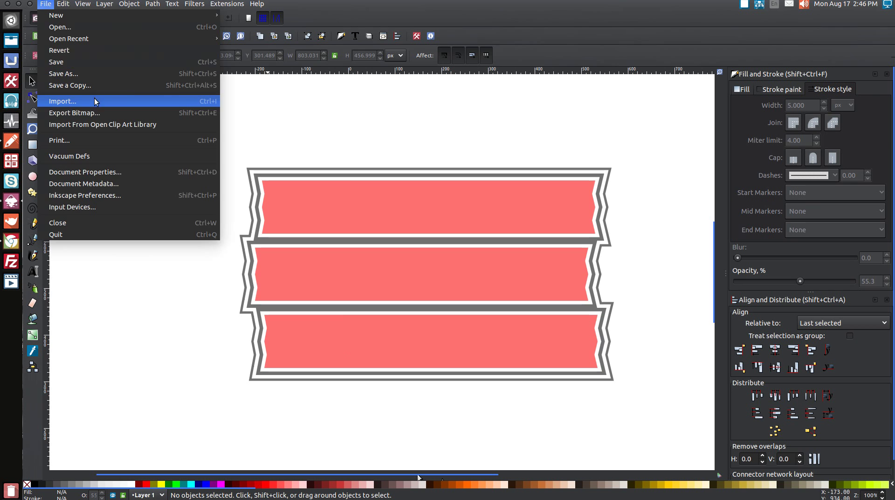
{"action": "left_click", "coordinate": [76, 100]}
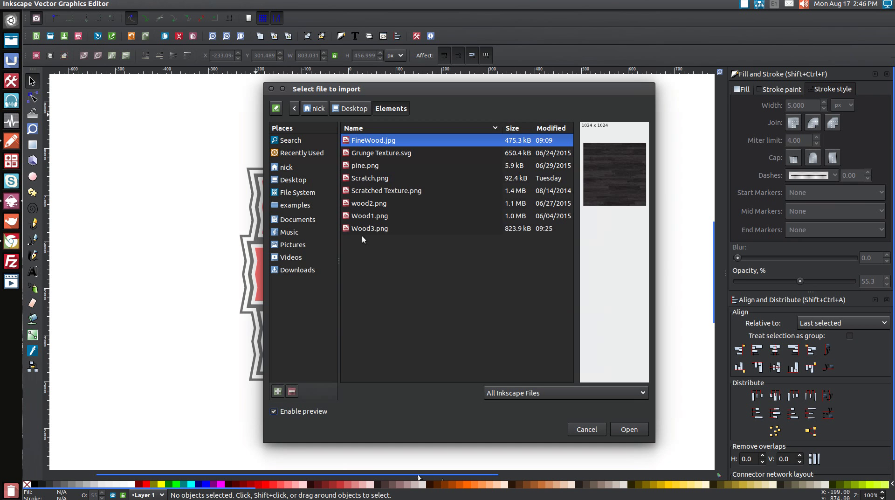
{"action": "left_click", "coordinate": [365, 231]}
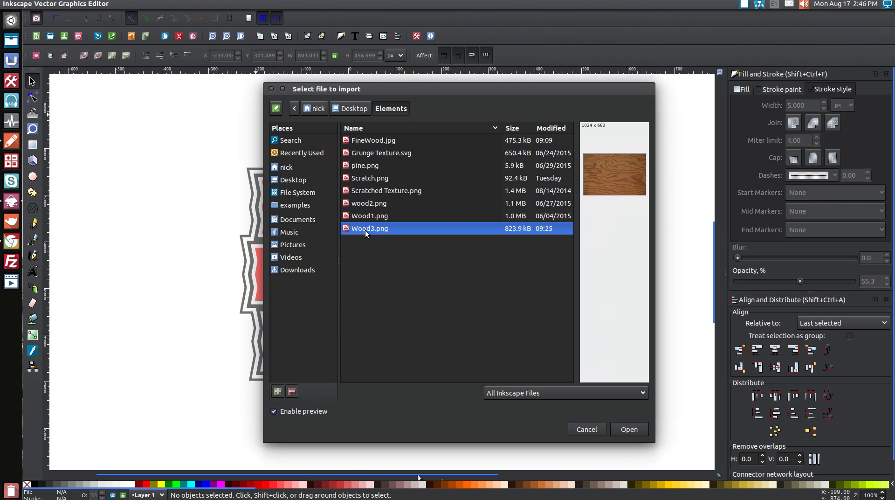
{"action": "left_click", "coordinate": [629, 428]}
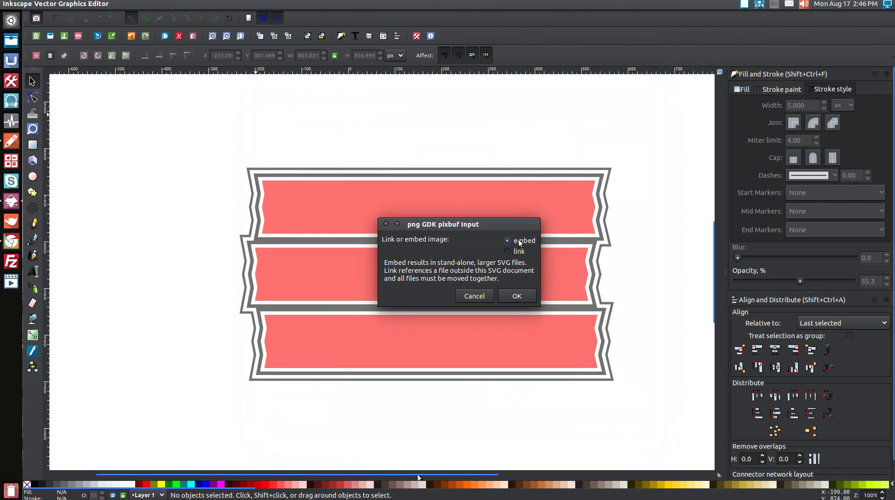
{"action": "key", "text": "Return"}
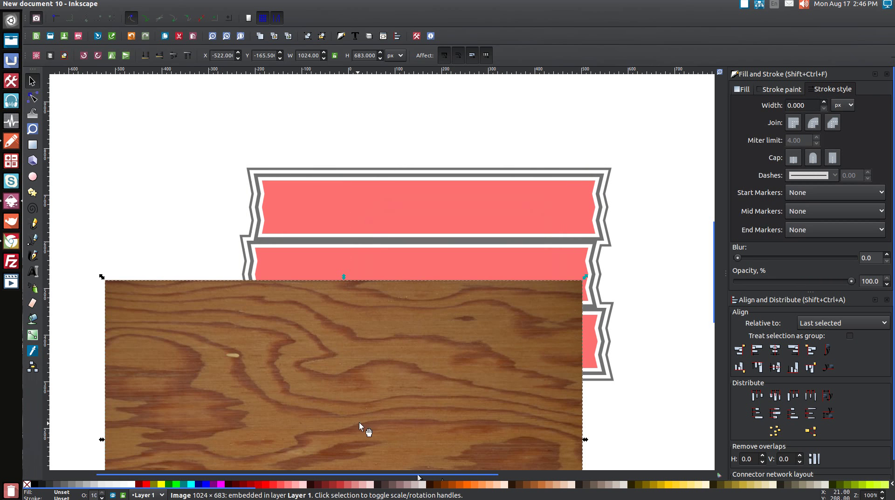
{"action": "left_click_drag", "start_coordinate": [286, 401], "coordinate": [320, 250]}
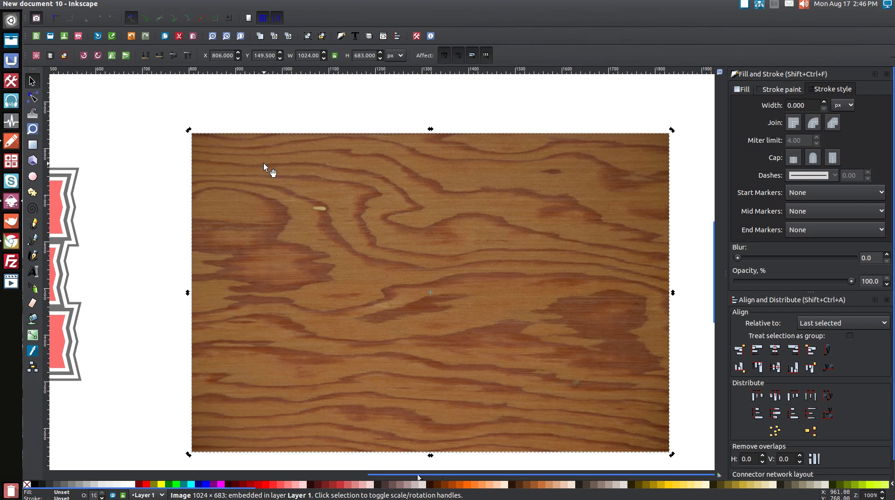
Set up a bitmap trace of the wood image using color quantization with 2 colors and preview it
{"action": "left_click", "coordinate": [152, 4]}
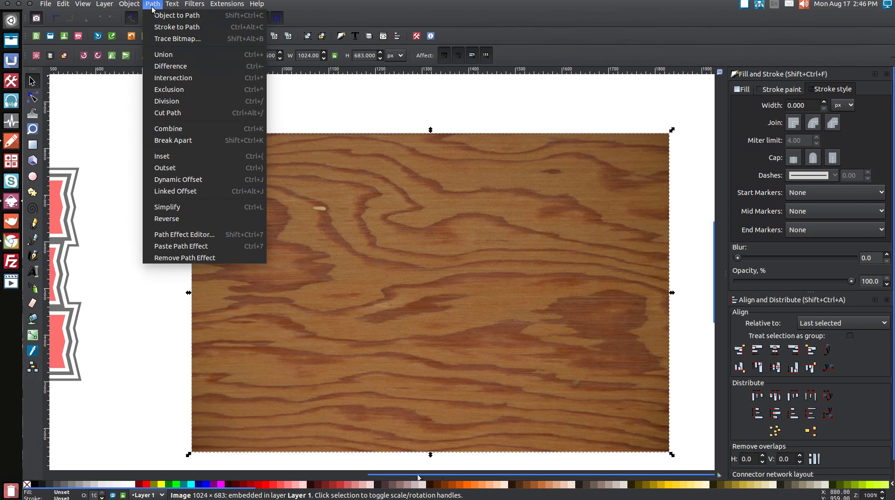
{"action": "left_click", "coordinate": [167, 41]}
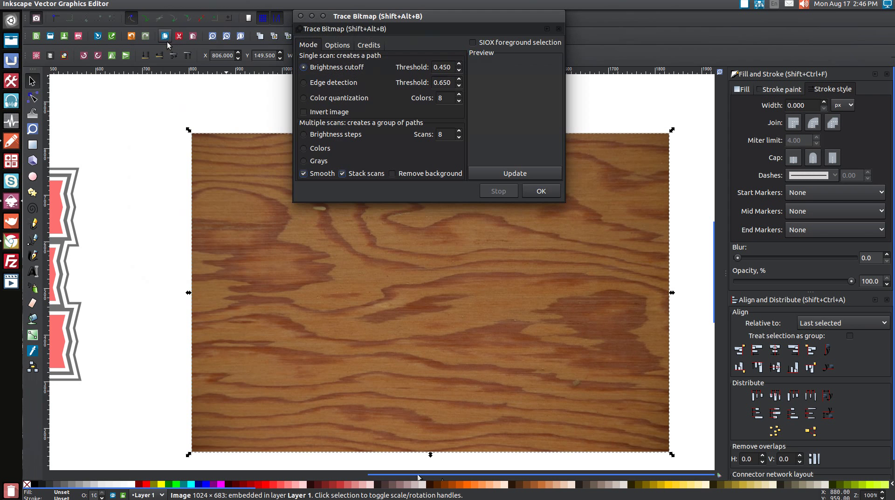
{"action": "left_click", "coordinate": [306, 98]}
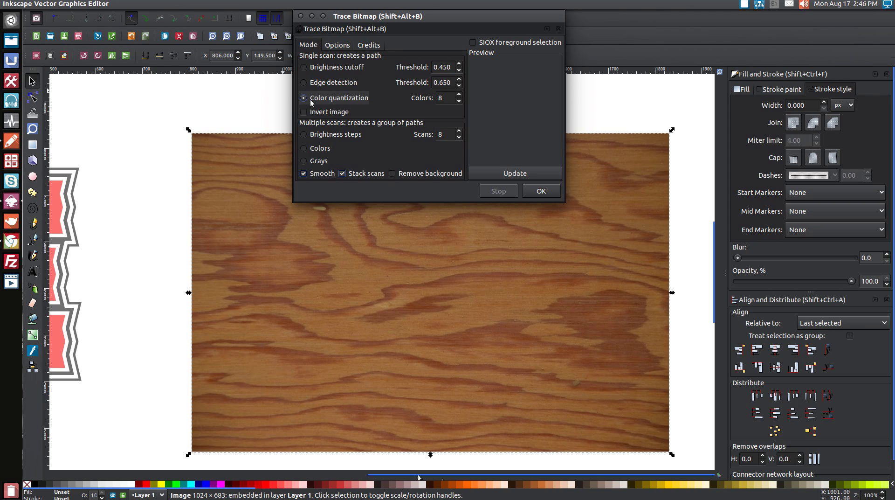
{"action": "left_click", "coordinate": [459, 101]}
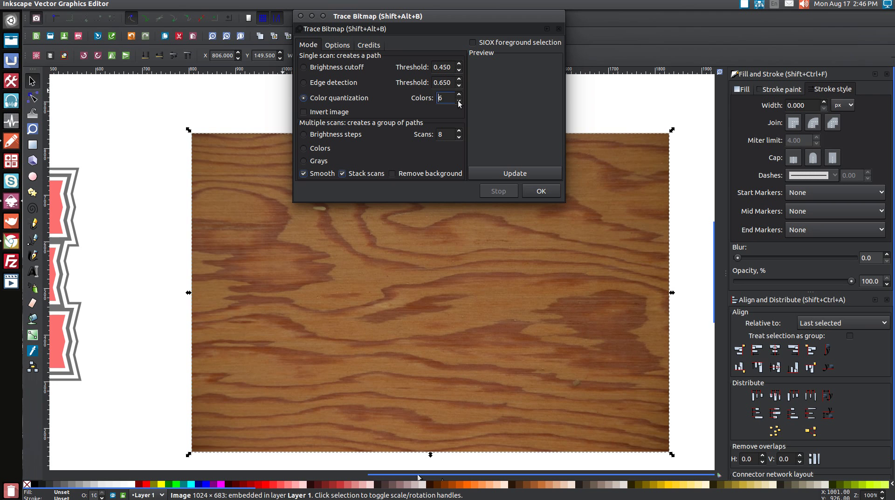
{"action": "left_click", "coordinate": [458, 101]}
{"action": "left_click", "coordinate": [459, 101]}
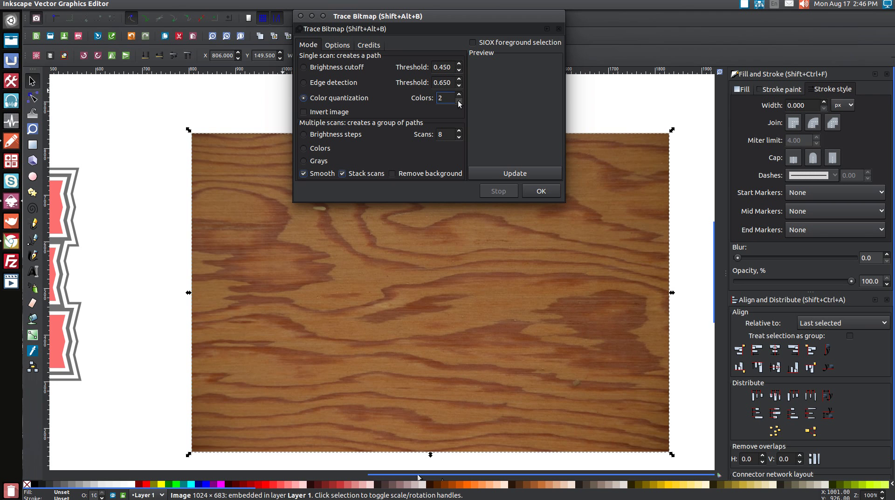
{"action": "left_click", "coordinate": [521, 174]}
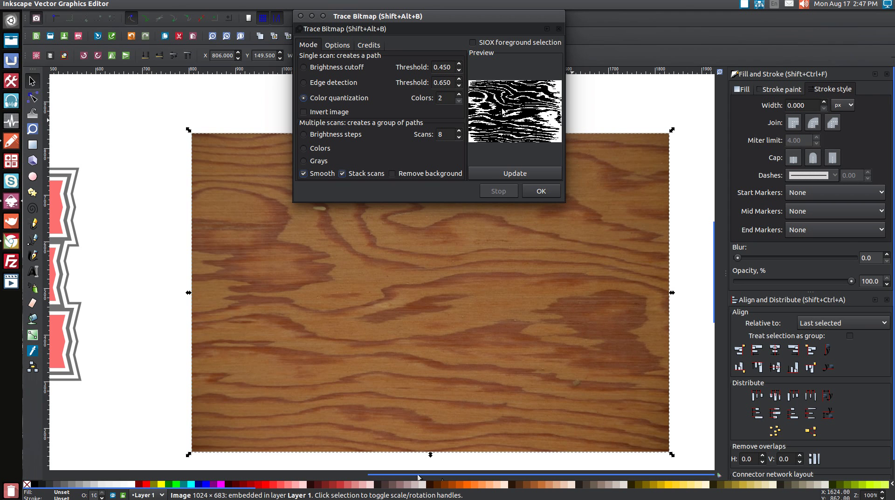
Invert the trace, update its preview and create the wood-grain path from the image
{"action": "left_click", "coordinate": [303, 111]}
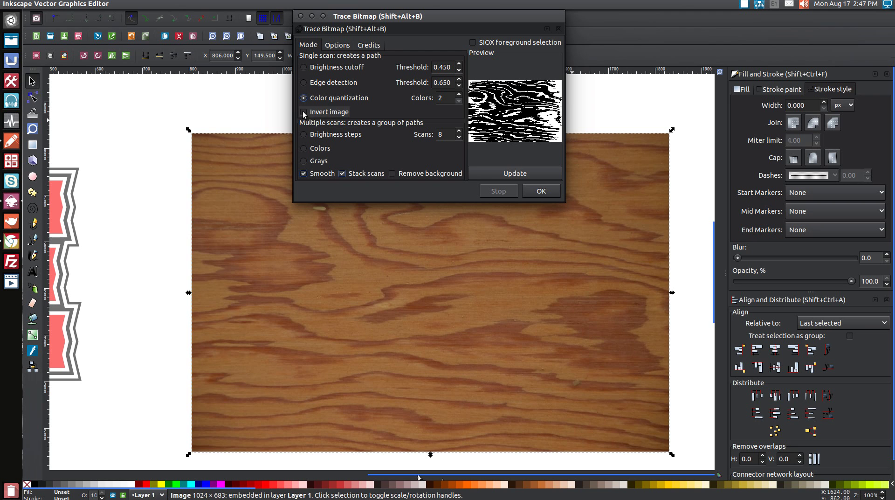
{"action": "left_click", "coordinate": [499, 173]}
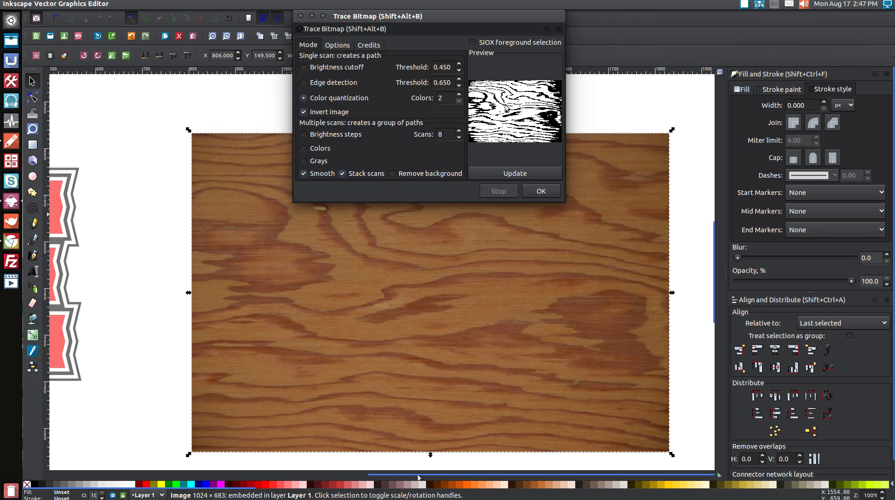
{"action": "left_click", "coordinate": [537, 194]}
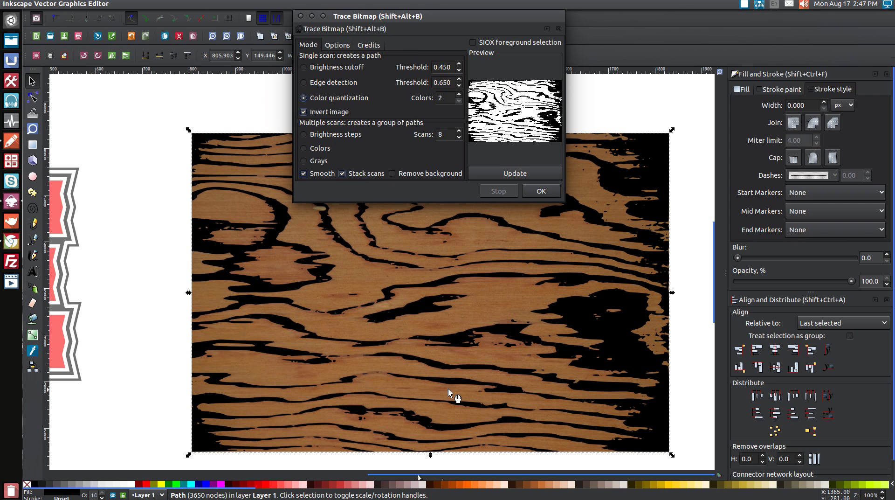
{"action": "left_click", "coordinate": [301, 15]}
Reduce the opacity of the traced wood-grain path to about 45%
{"action": "scroll", "coordinate": [338, 247], "scroll_direction": "down", "scroll_amount": 3}
{"action": "scroll", "coordinate": [662, 234], "scroll_direction": "up", "scroll_amount": 3}
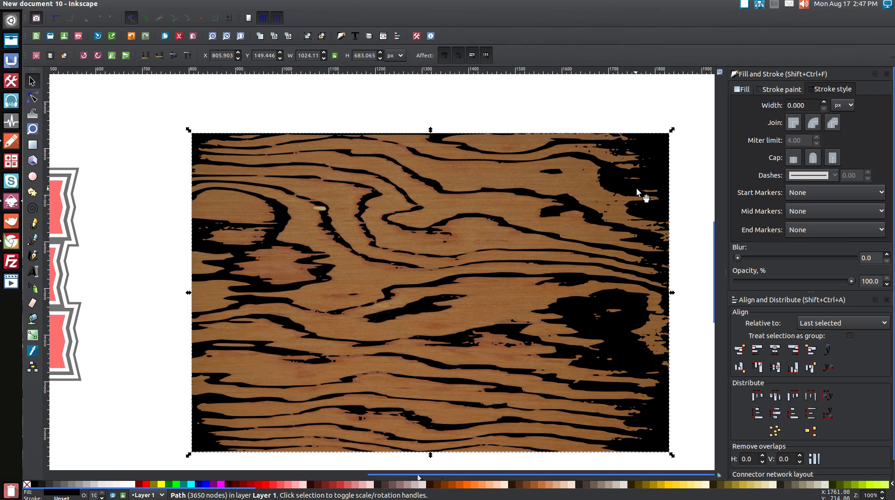
{"action": "scroll", "coordinate": [643, 194], "scroll_direction": "down", "scroll_amount": 2}
{"action": "left_click_drag", "start_coordinate": [851, 282], "coordinate": [788, 282]}
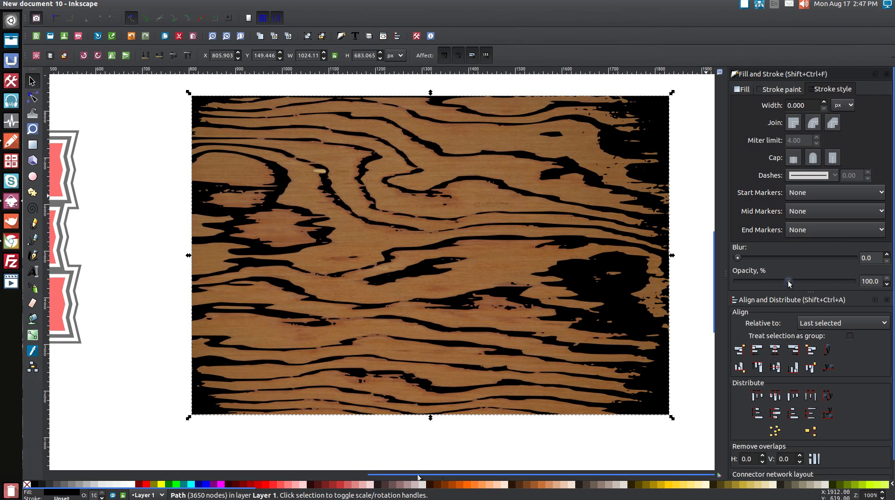
Move the wood-grain trace off the wood photo, delete the photo and shift the trace upward
{"action": "left_click_drag", "start_coordinate": [643, 122], "coordinate": [640, 181]}
{"action": "left_click", "coordinate": [590, 105]}
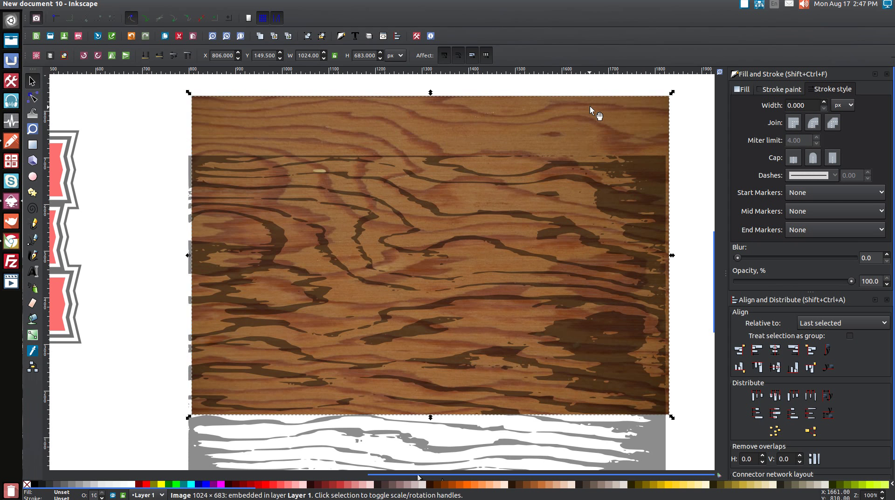
{"action": "key", "text": "Delete"}
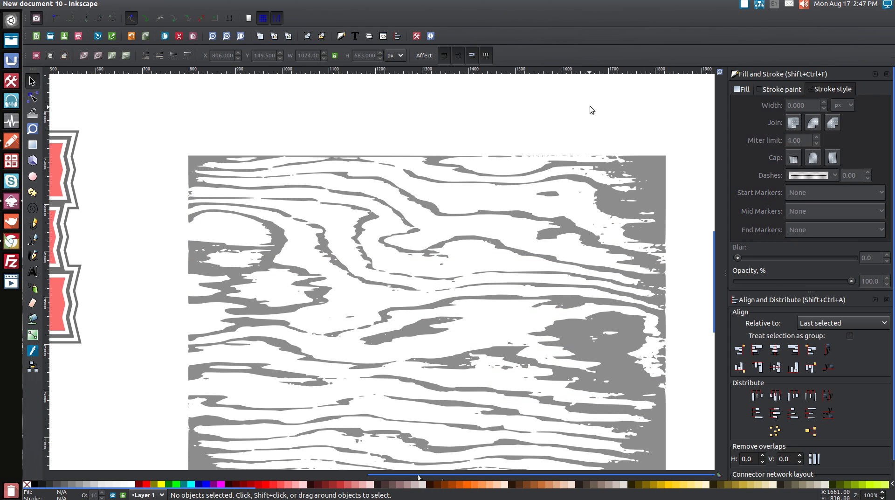
{"action": "left_click_drag", "start_coordinate": [471, 239], "coordinate": [467, 183]}
Duplicate the wood-grain trace and center the copy both horizontally and vertically on the top plank's red fill
{"action": "left_click_drag", "start_coordinate": [440, 476], "coordinate": [253, 469]}
{"action": "left_click", "coordinate": [349, 190]}
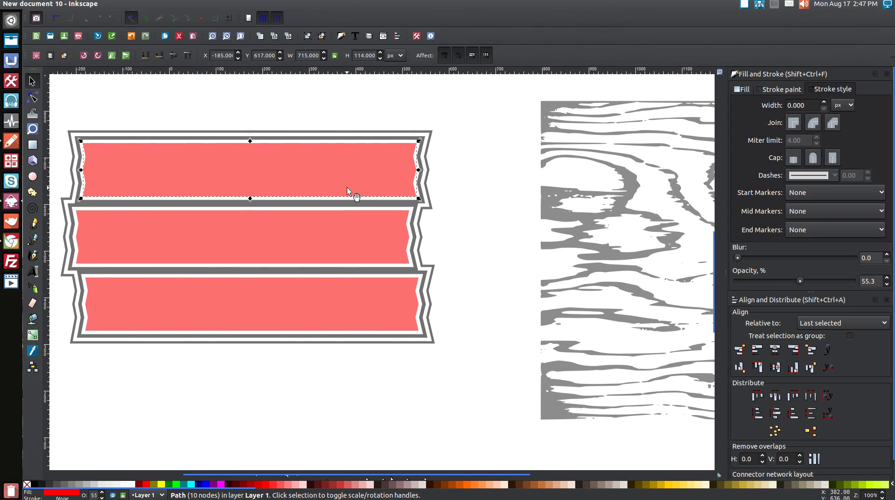
{"action": "left_click", "coordinate": [604, 118]}
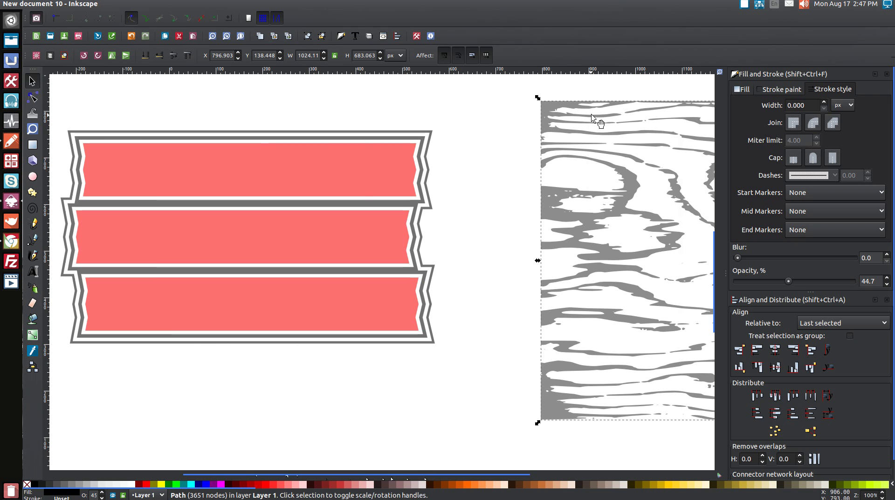
{"action": "right_click", "coordinate": [591, 116]}
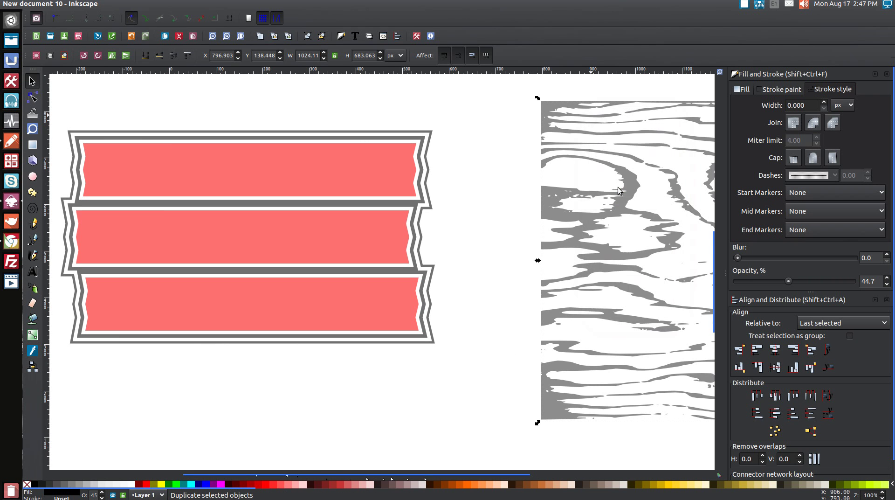
{"action": "left_click", "coordinate": [611, 190]}
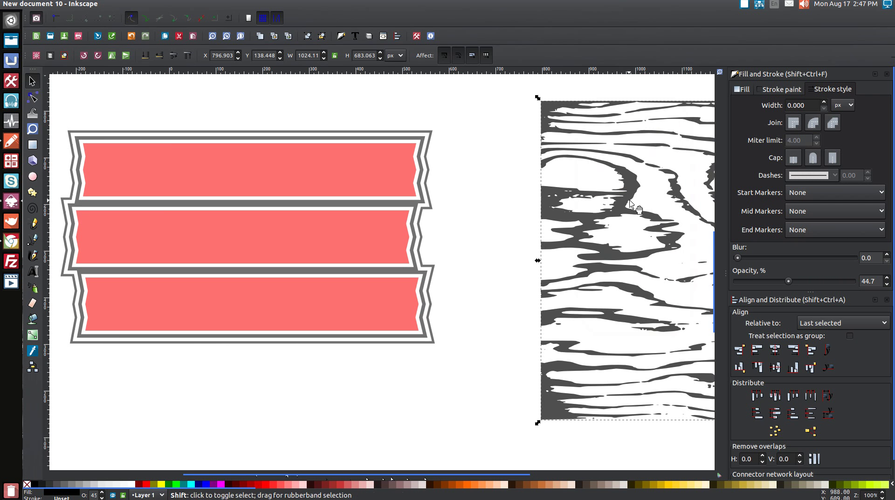
{"action": "left_click", "coordinate": [312, 155], "text": "shift"}
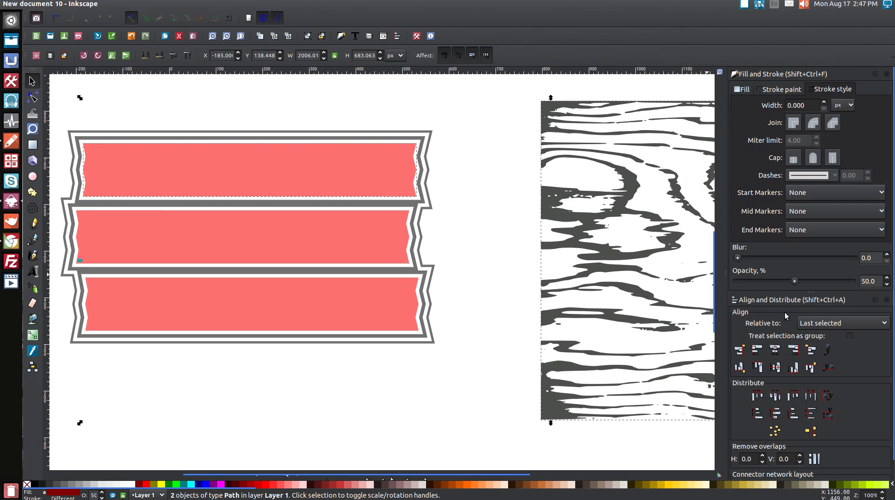
{"action": "left_click", "coordinate": [773, 350]}
{"action": "left_click", "coordinate": [772, 370]}
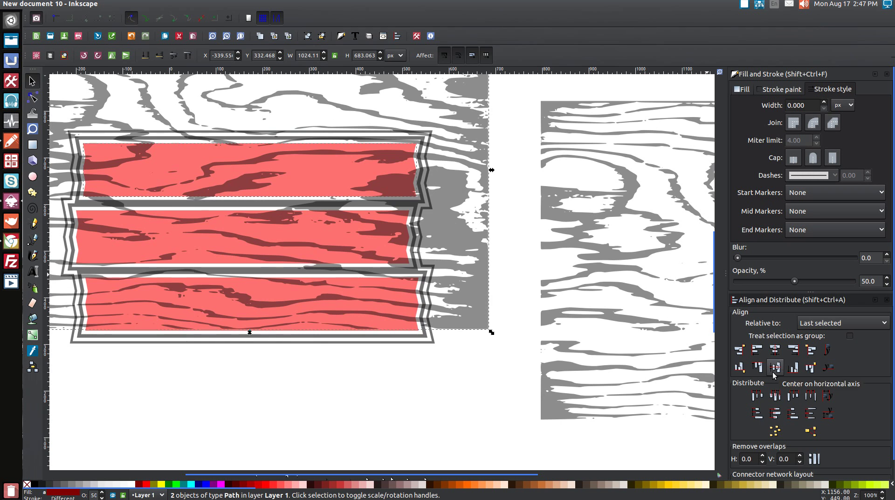
Scale the centered wood-grain copy down proportionally to about 738 px wide, slightly wider than the top plank
{"action": "left_click", "coordinate": [300, 410]}
{"action": "scroll", "coordinate": [474, 390], "scroll_direction": "up", "scroll_amount": 2}
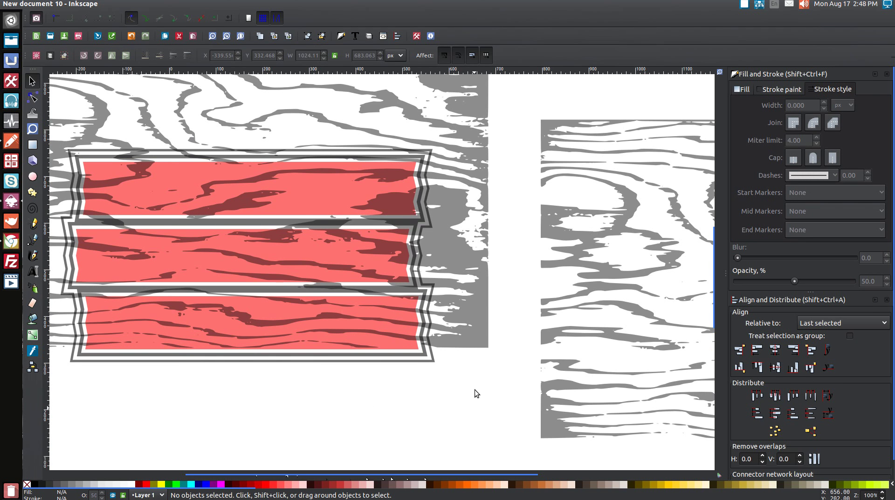
{"action": "left_click", "coordinate": [457, 221]}
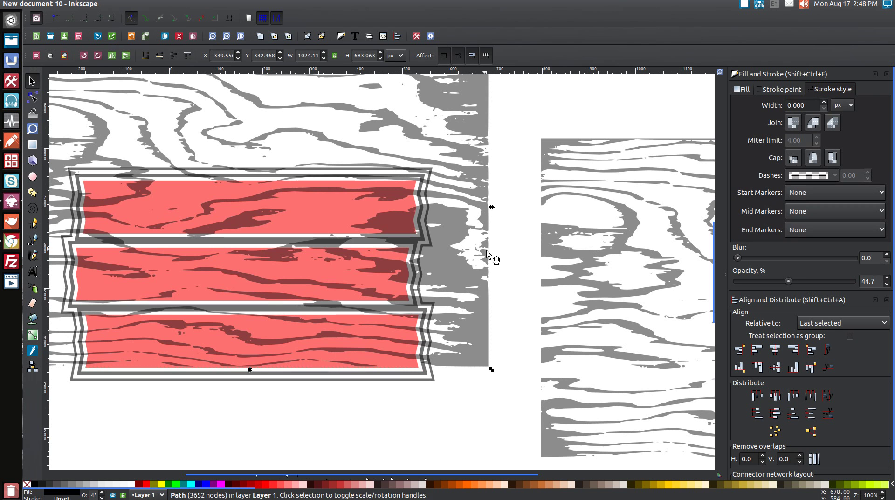
{"action": "left_click_drag", "start_coordinate": [491, 370], "coordinate": [425, 350]}
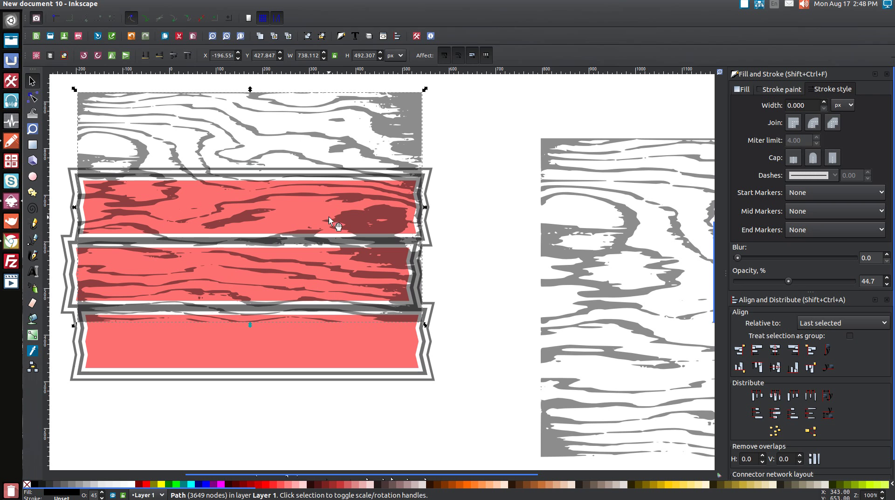
Subtract the scaled wood-grain copy from the top plank's red fill with a Difference operation
{"action": "key", "text": "shift"}
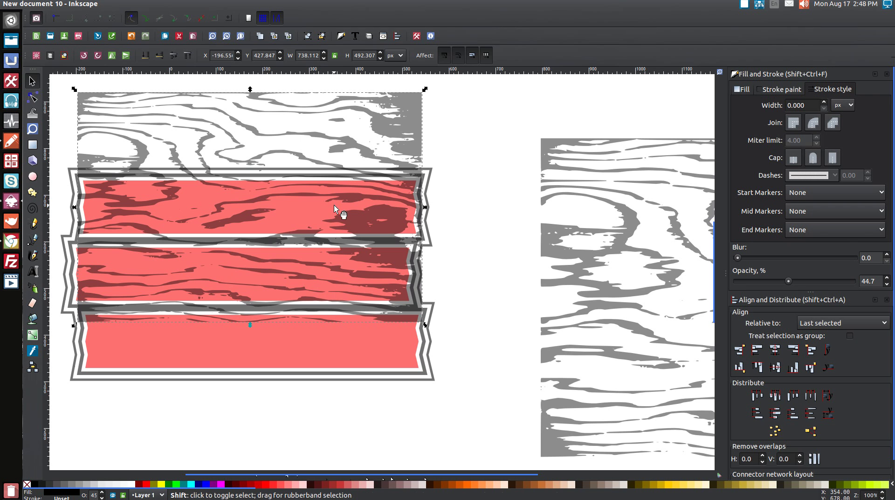
{"action": "left_click", "coordinate": [306, 204], "text": "shift"}
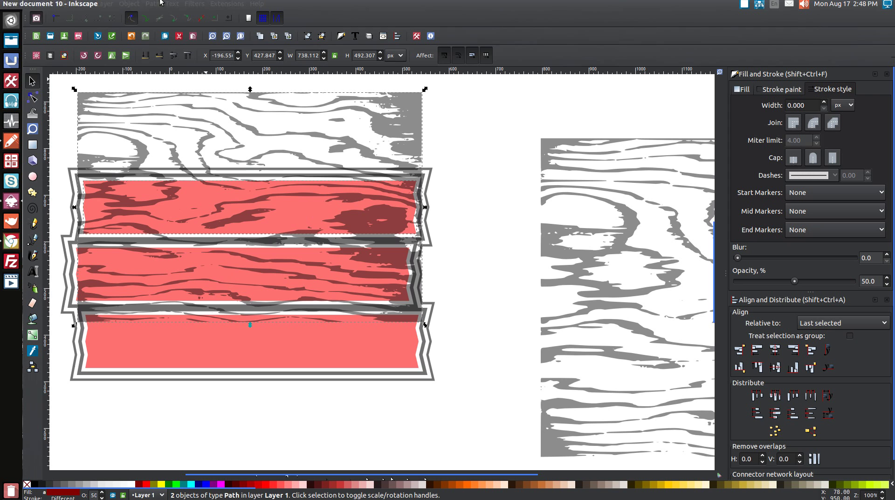
{"action": "left_click", "coordinate": [153, 4]}
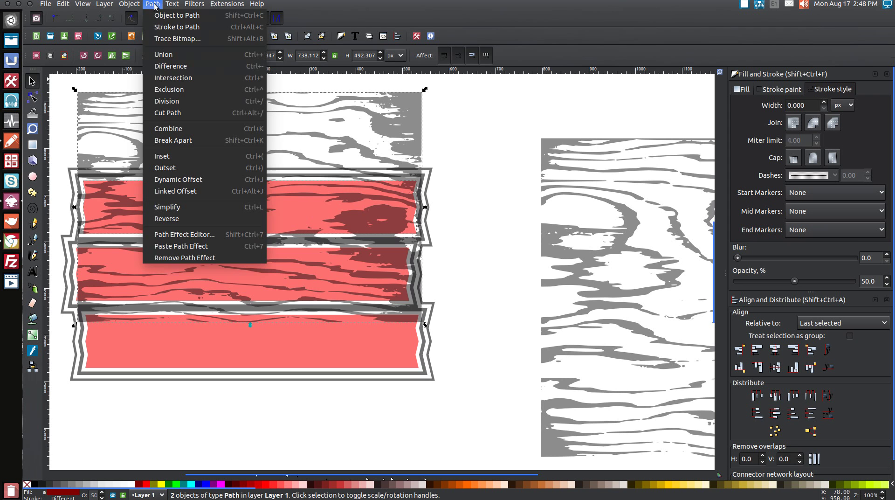
{"action": "left_click", "coordinate": [183, 65]}
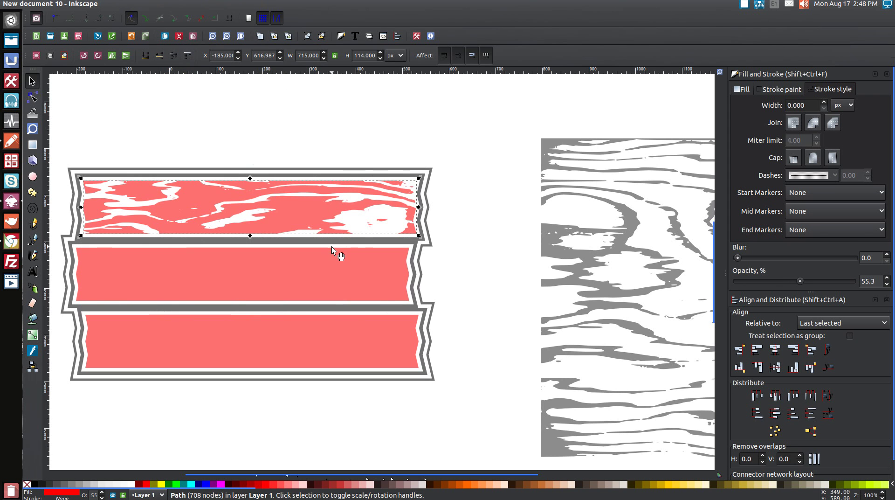
Make another duplicate of the full-size wood-grain trace beside the sign
{"action": "left_click", "coordinate": [630, 215]}
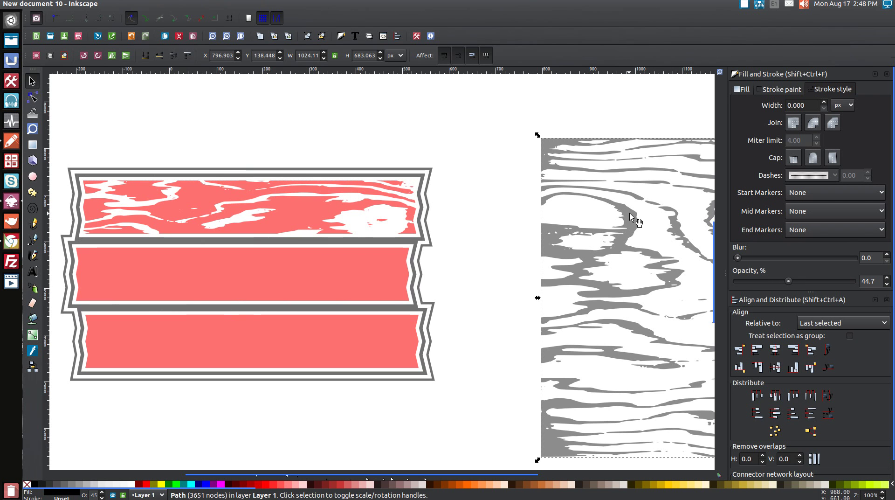
{"action": "right_click", "coordinate": [630, 215]}
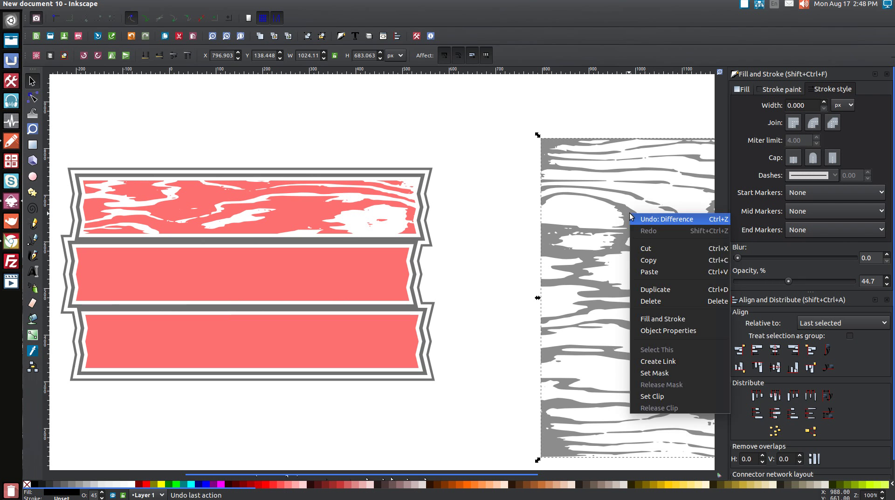
{"action": "left_click", "coordinate": [657, 292]}
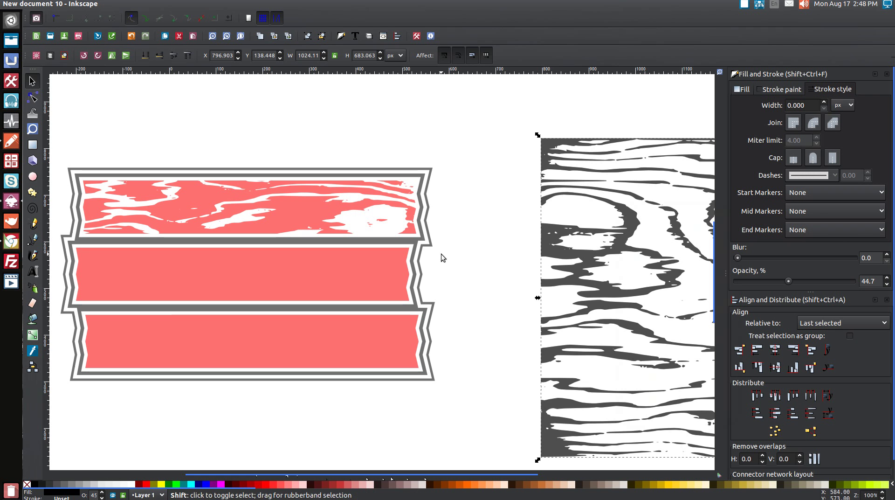
Center the wood-grain copy horizontally and vertically on the middle plank's red fill
{"action": "left_click", "coordinate": [343, 264], "text": "shift"}
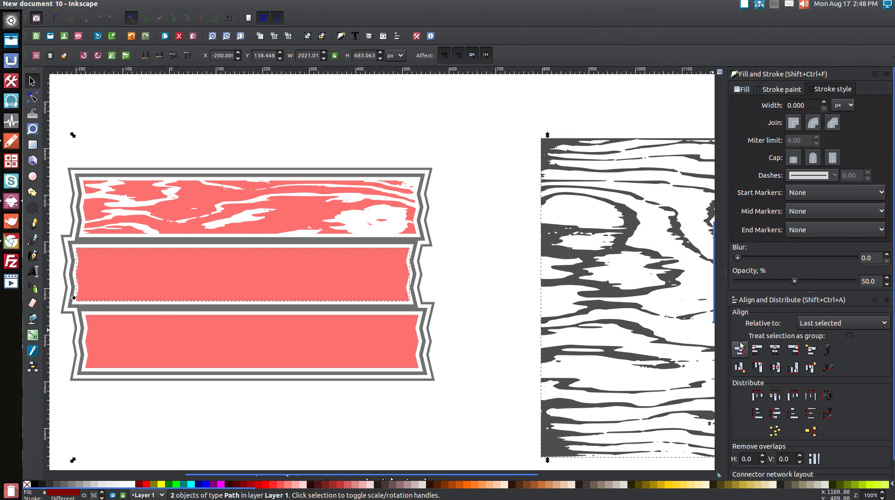
{"action": "left_click", "coordinate": [776, 350]}
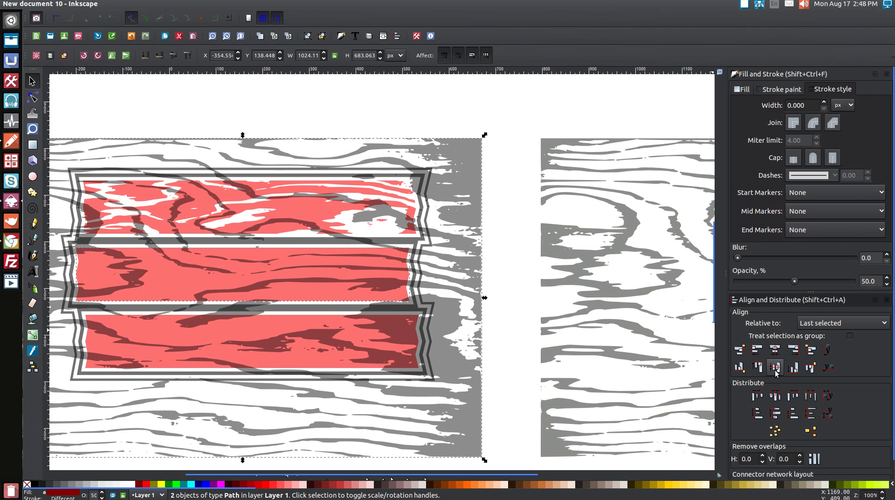
{"action": "left_click", "coordinate": [775, 367]}
{"action": "scroll", "coordinate": [508, 302], "scroll_direction": "down", "scroll_amount": 4}
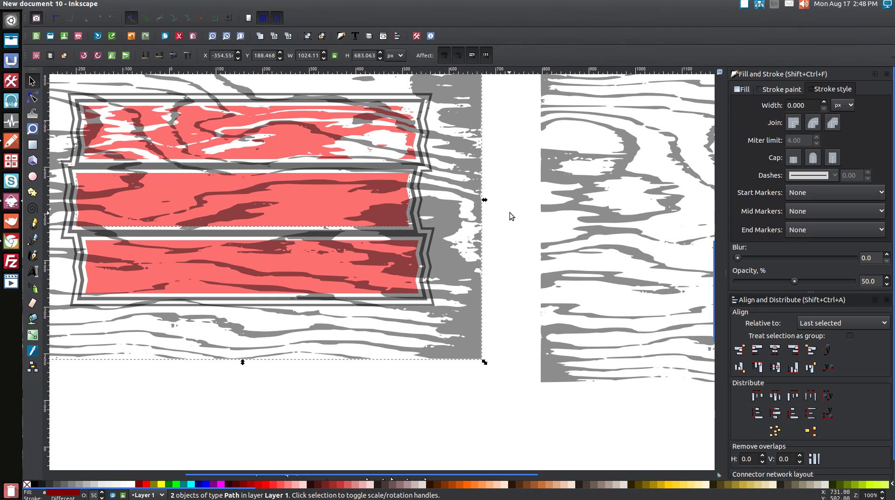
{"action": "left_click", "coordinate": [508, 207]}
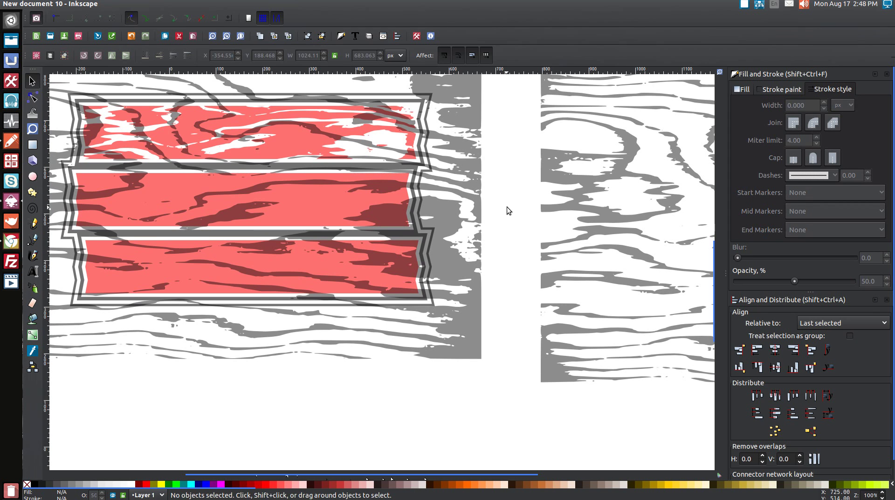
Scale the wood-grain copy over the middle plank proportionally to about 744 px wide and flip it horizontally
{"action": "left_click", "coordinate": [472, 328]}
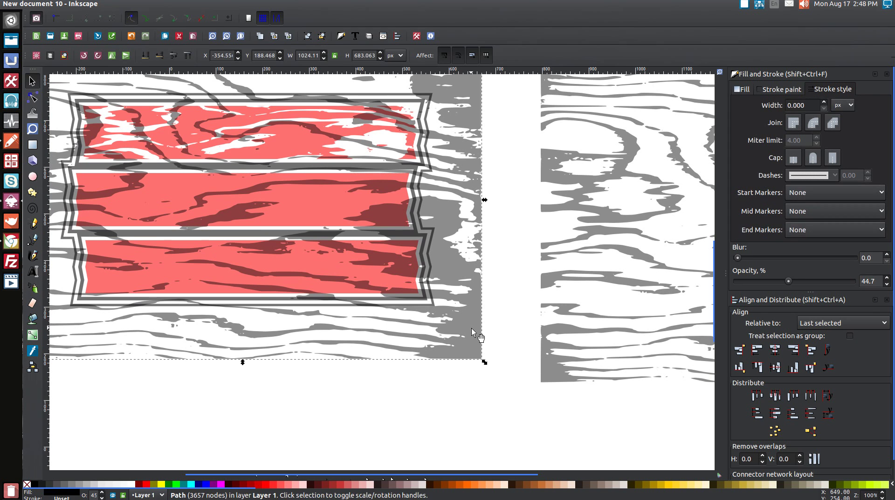
{"action": "left_click_drag", "start_coordinate": [487, 363], "coordinate": [422, 345]}
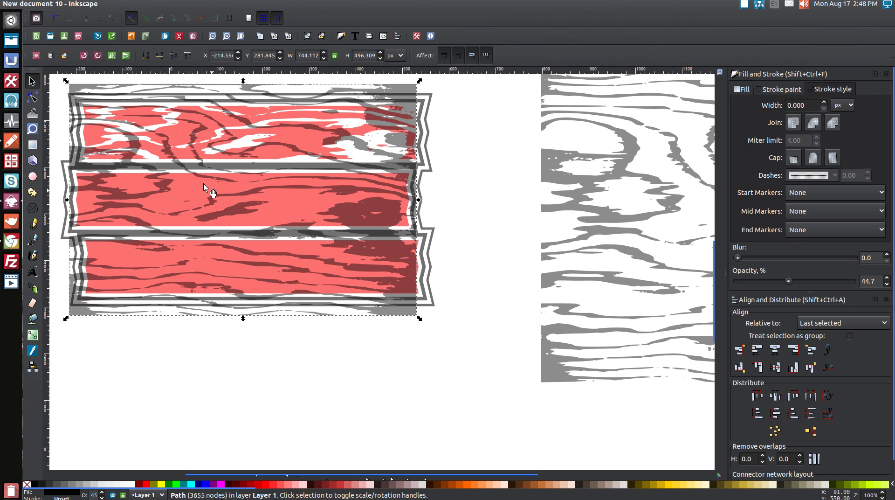
{"action": "left_click", "coordinate": [115, 58]}
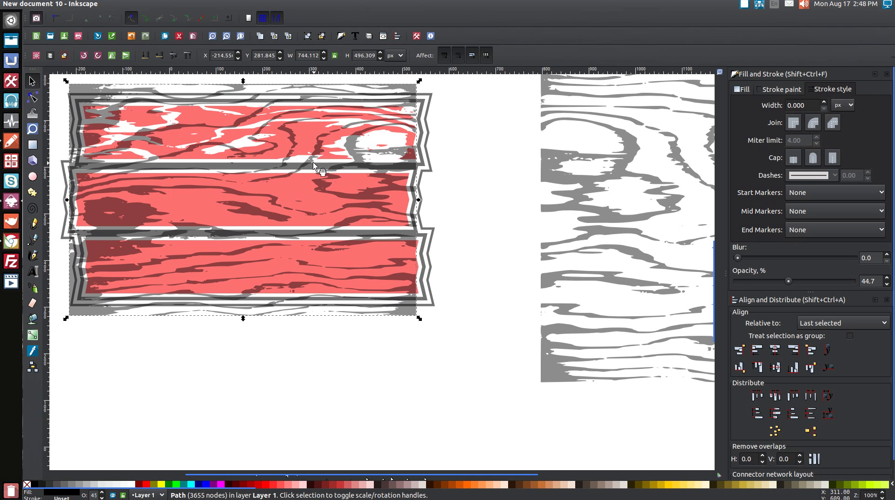
Subtract the flipped wood-grain copy from the middle plank's red fill with a Difference operation
{"action": "key", "text": "shift"}
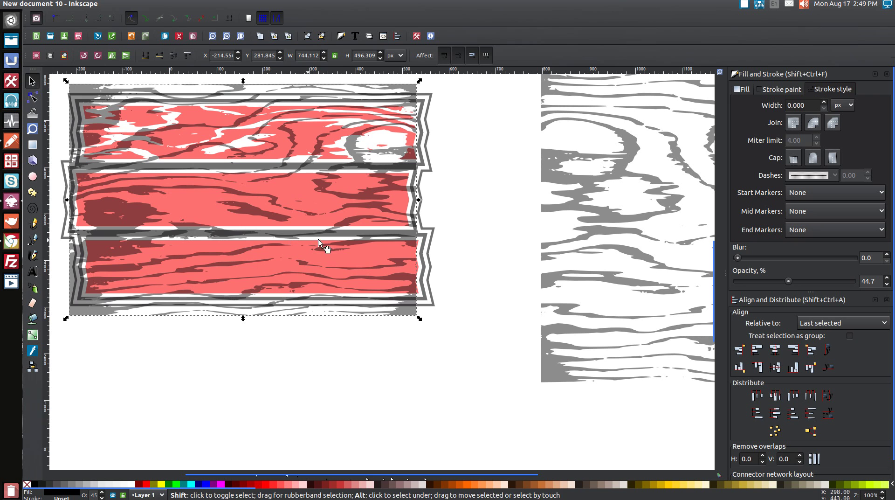
{"action": "left_click", "coordinate": [299, 186], "text": "shift"}
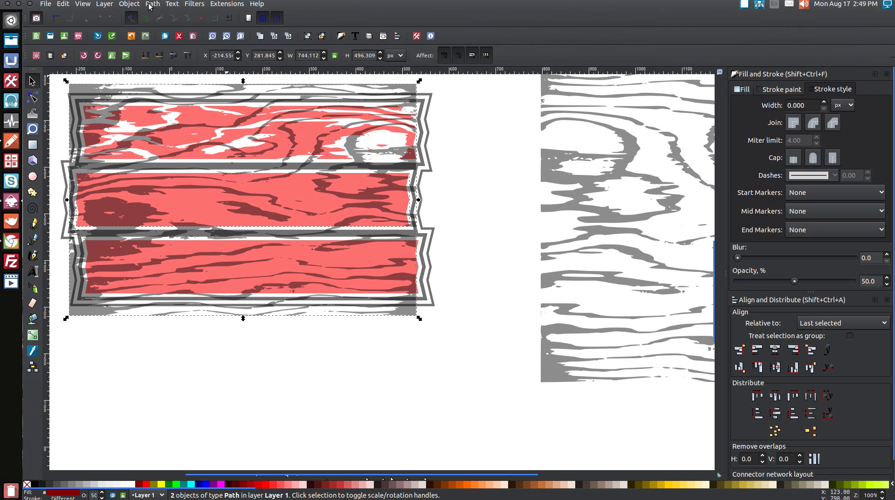
{"action": "left_click", "coordinate": [152, 4]}
{"action": "left_click", "coordinate": [175, 66]}
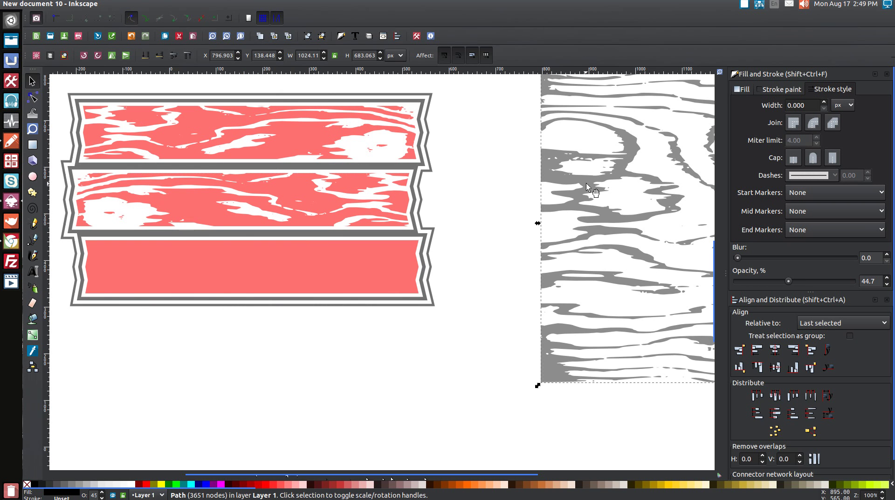
Flip the remaining wood-grain trace vertically and horizontally, and center it on both axes over the bottom plank's red fill
{"action": "left_click", "coordinate": [126, 56]}
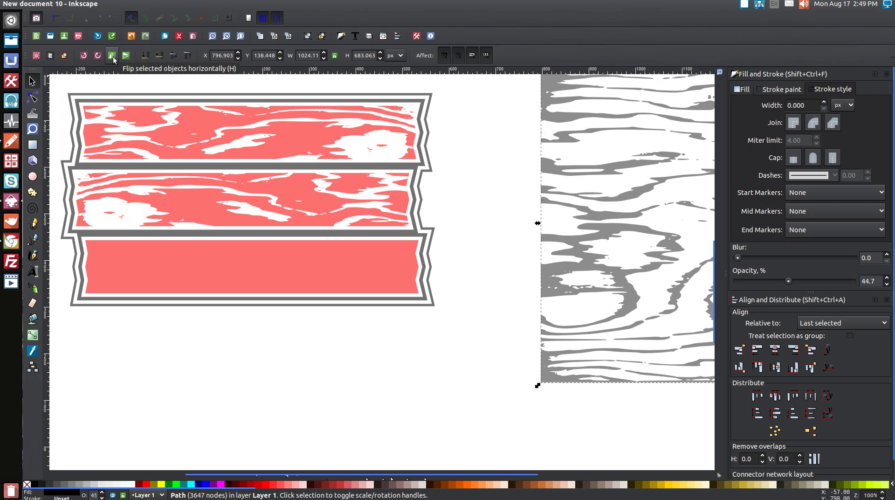
{"action": "left_click", "coordinate": [112, 56]}
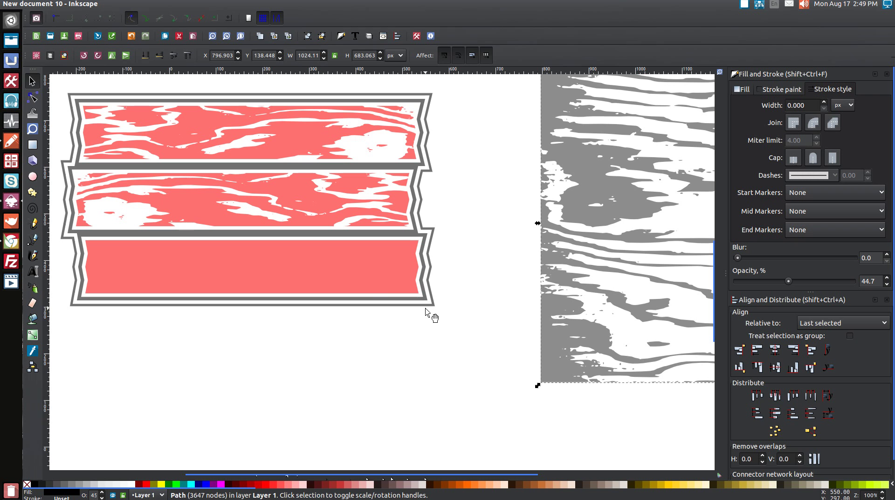
{"action": "key", "text": "shift"}
{"action": "left_click", "coordinate": [287, 255], "text": "shift"}
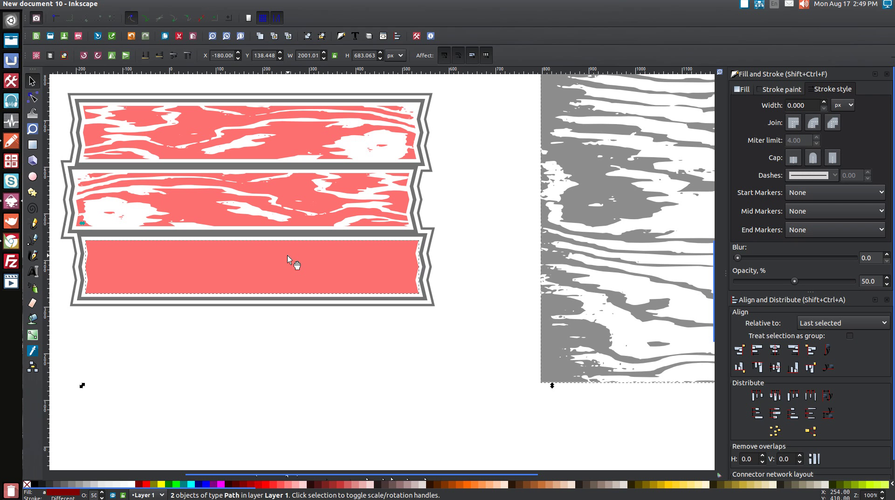
{"action": "left_click", "coordinate": [776, 350]}
{"action": "left_click", "coordinate": [757, 367]}
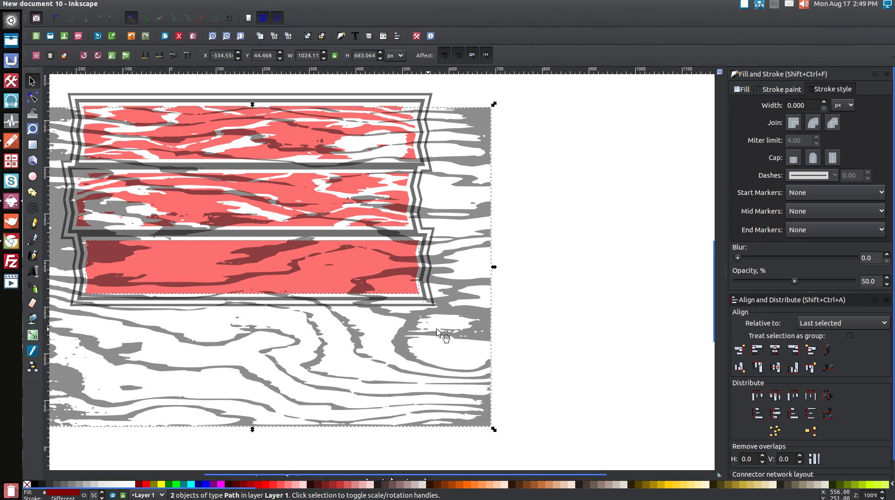
{"action": "left_click", "coordinate": [595, 212]}
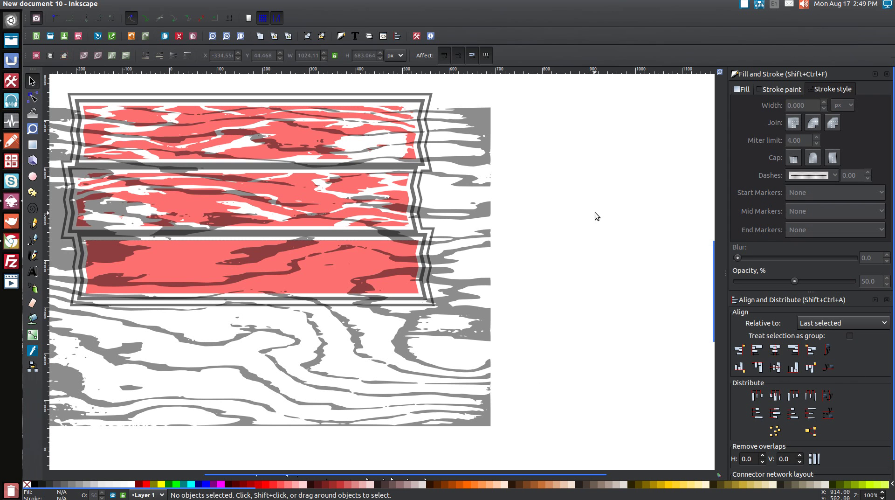
Scale the last wood-grain trace proportionally to about 744 px wide and shift it up about 96 px over the bottom plank
{"action": "left_click", "coordinate": [488, 315]}
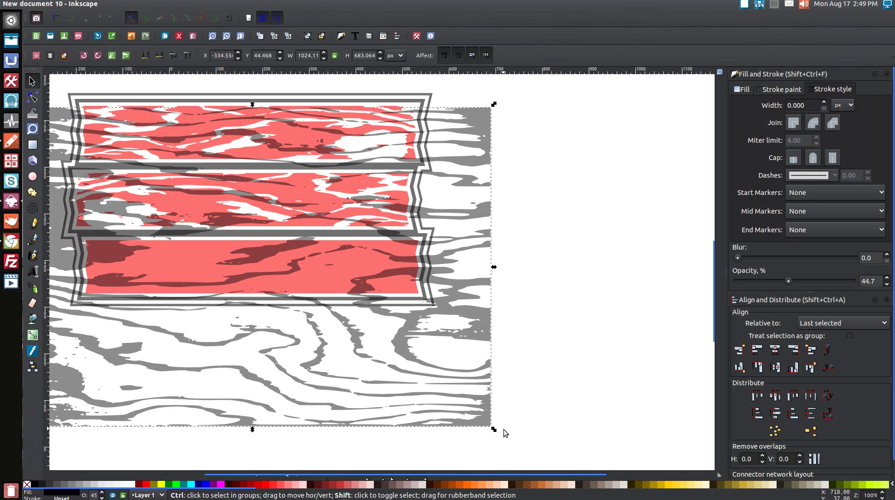
{"action": "left_click_drag", "start_coordinate": [493, 428], "coordinate": [427, 404]}
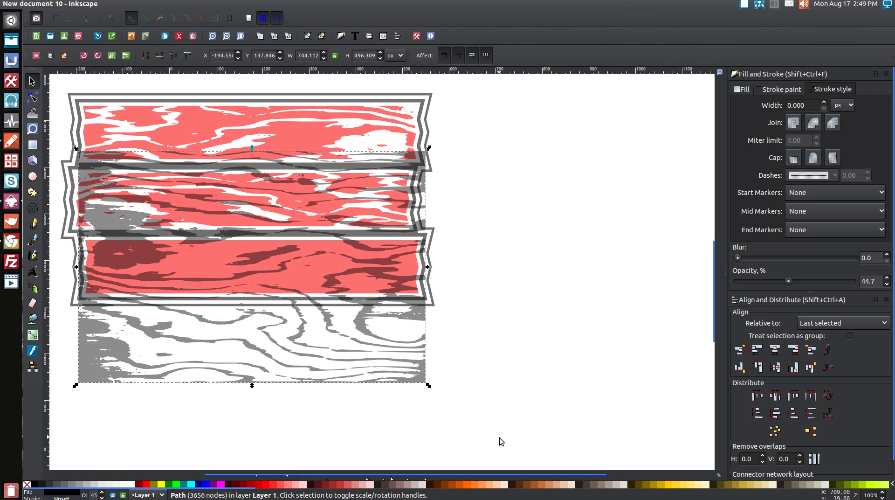
{"action": "left_click", "coordinate": [480, 362]}
{"action": "left_click_drag", "start_coordinate": [412, 374], "coordinate": [400, 331]}
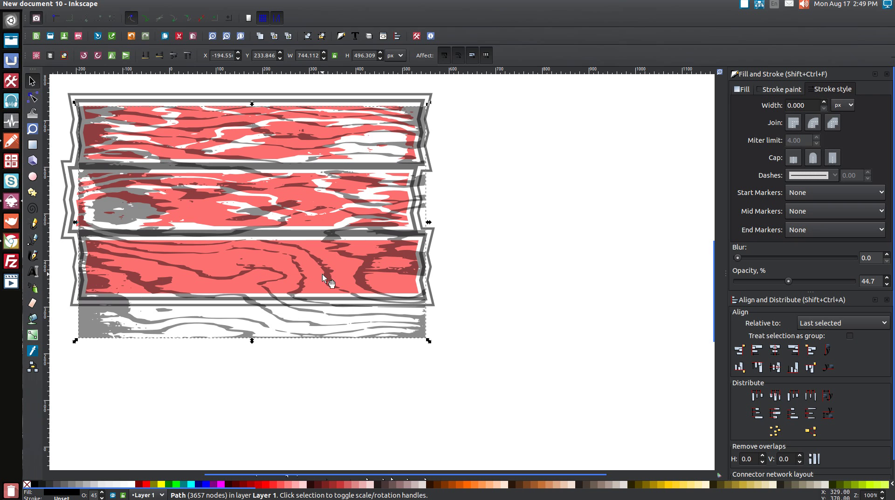
Subtract the repositioned wood-grain trace from the bottom plank's red fill with a Difference operation
{"action": "key", "text": "shift"}
{"action": "left_click", "coordinate": [339, 262], "text": "shift"}
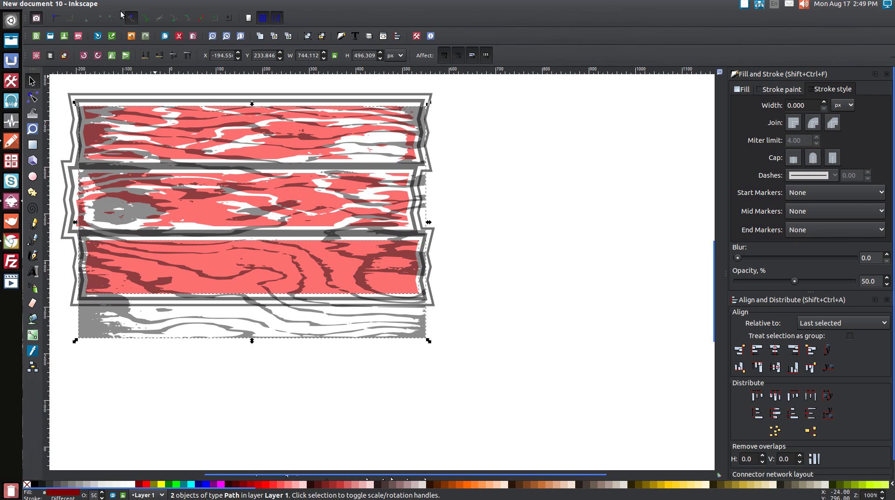
{"action": "left_click", "coordinate": [153, 4]}
{"action": "left_click", "coordinate": [171, 66]}
{"action": "left_click", "coordinate": [195, 342]}
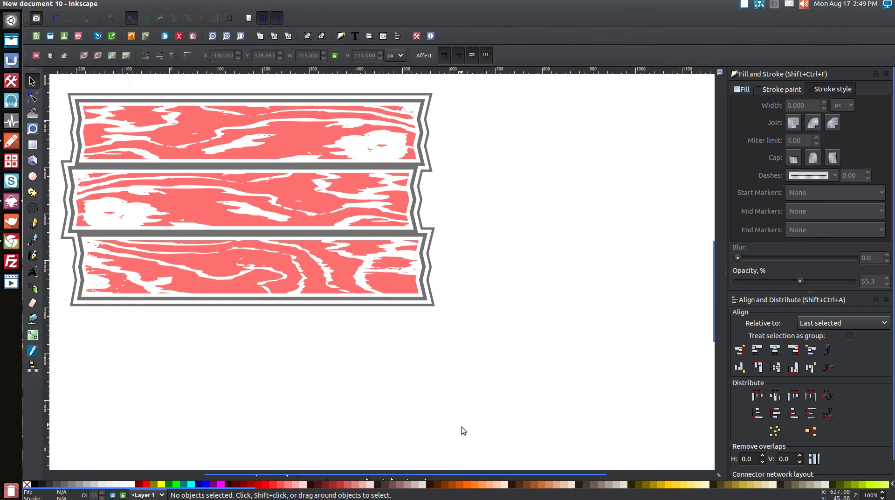
Merge all the sign's planks, frames and outer outline into a single path with a Union operation
{"action": "scroll", "coordinate": [483, 477], "scroll_direction": "left", "scroll_amount": 4}
{"action": "scroll", "coordinate": [452, 429], "scroll_direction": "up", "scroll_amount": 2}
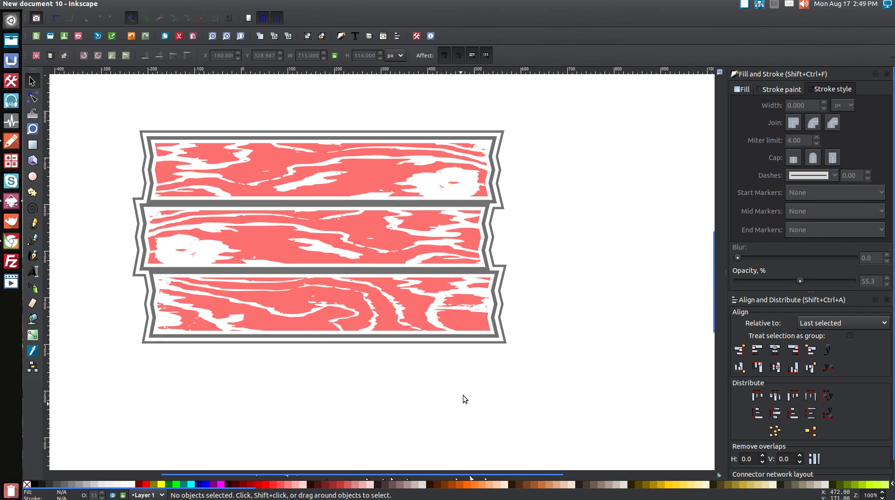
{"action": "left_click_drag", "start_coordinate": [629, 394], "coordinate": [57, 98]}
{"action": "left_click", "coordinate": [152, 3]}
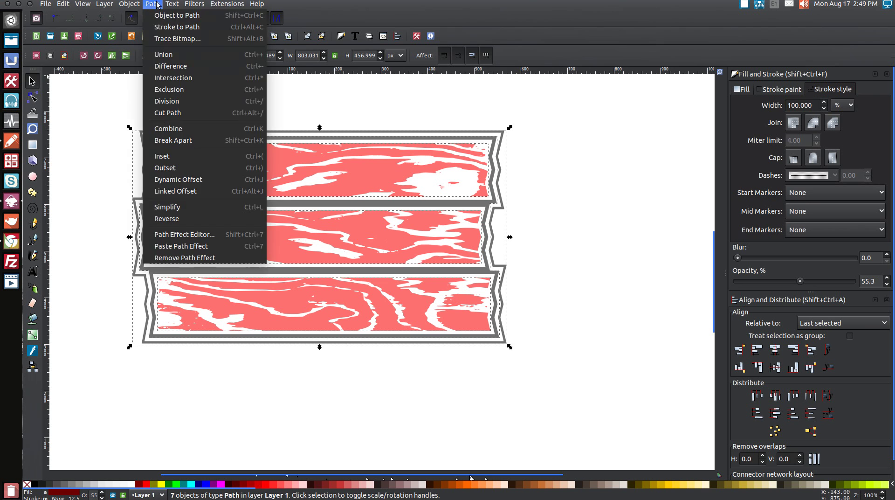
{"action": "left_click", "coordinate": [168, 54]}
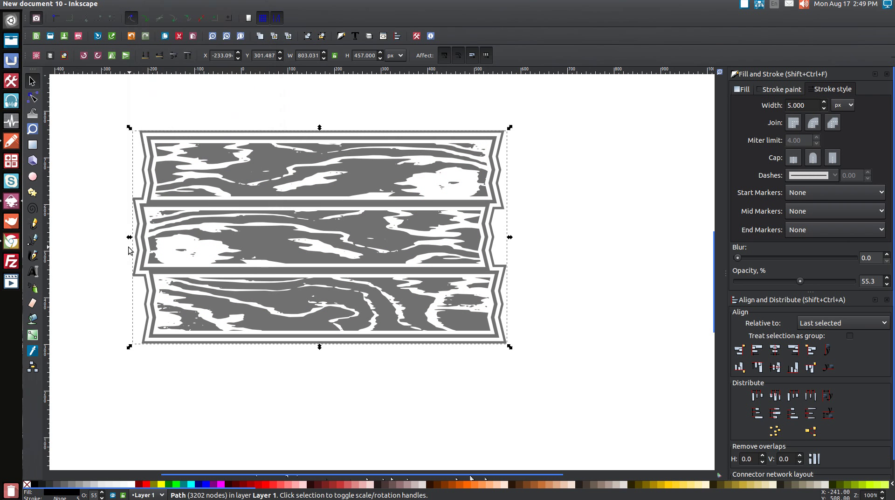
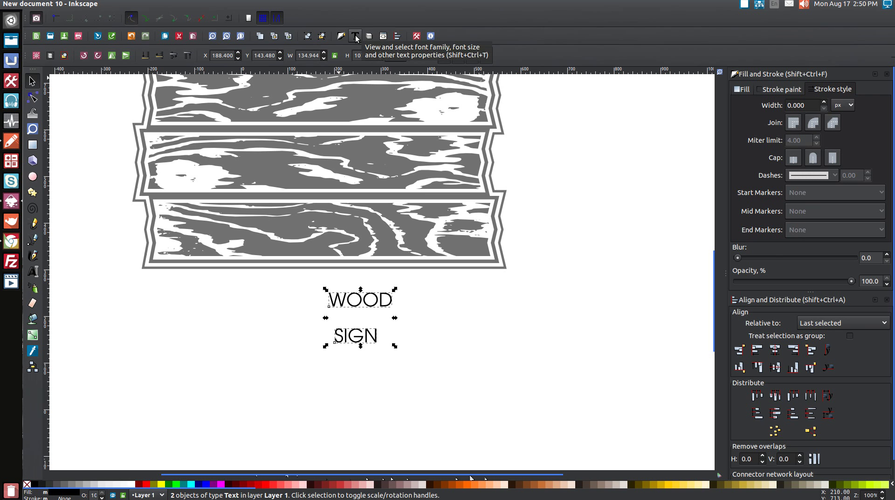
Set the font of both the WOOD and SIGN text objects to Sancreek
{"action": "left_click", "coordinate": [356, 35]}
{"action": "left_click", "coordinate": [580, 218]}
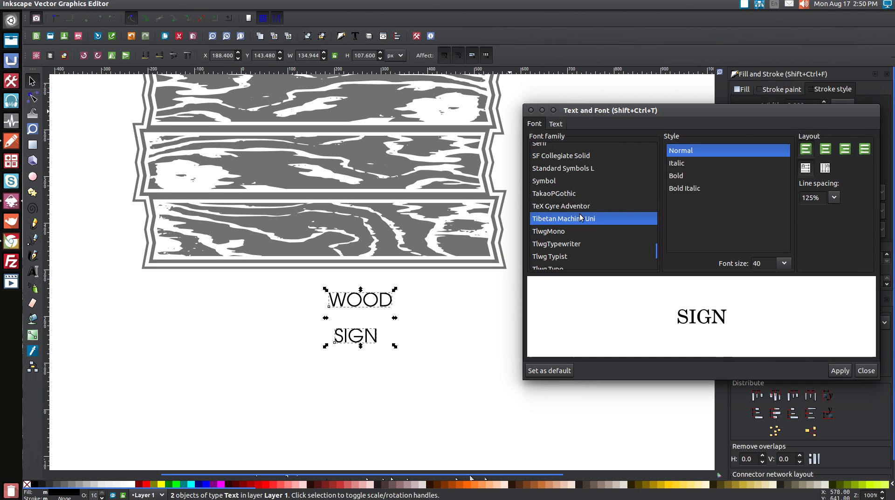
{"action": "type", "text": "SANC"}
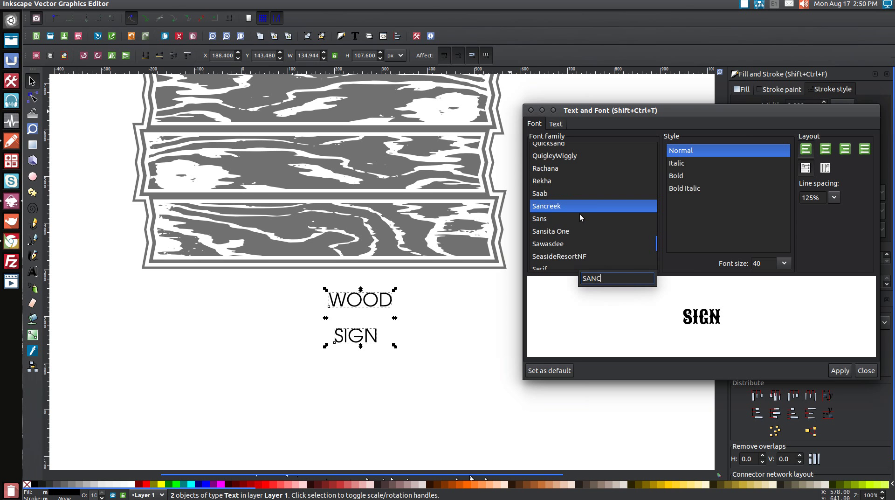
{"action": "key", "text": "Return"}
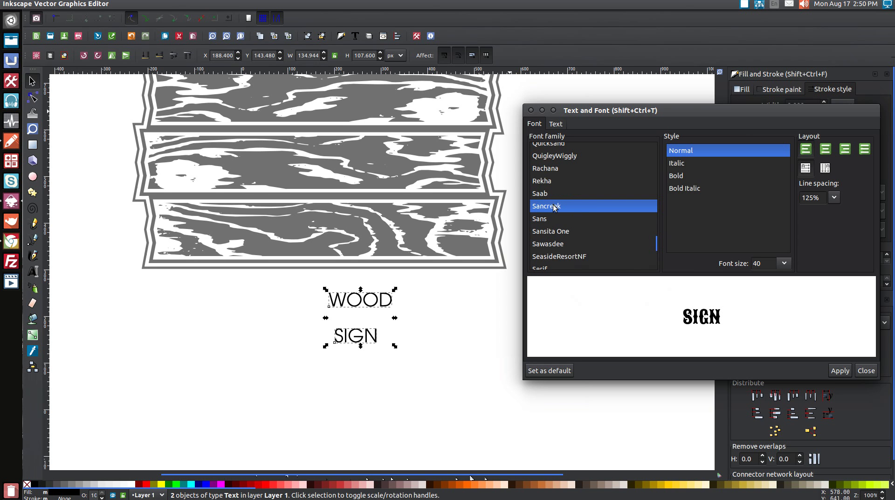
{"action": "left_click", "coordinate": [834, 371]}
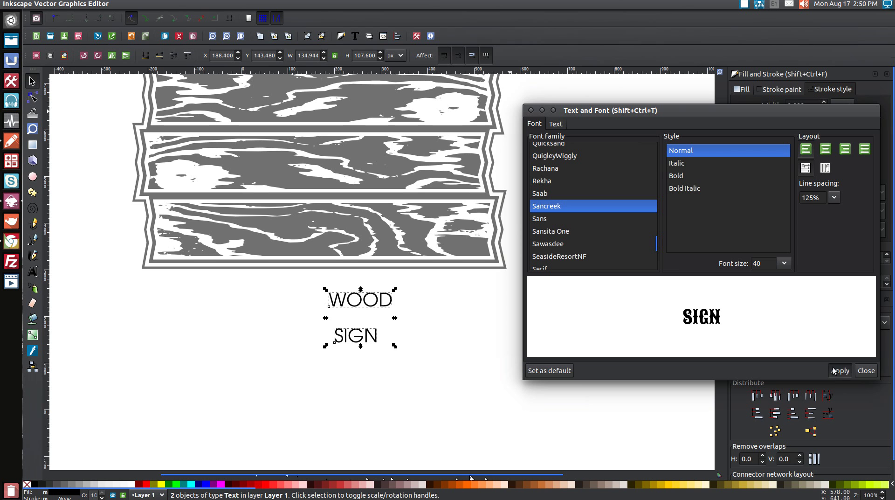
{"action": "left_click", "coordinate": [530, 113]}
{"action": "left_click", "coordinate": [424, 329]}
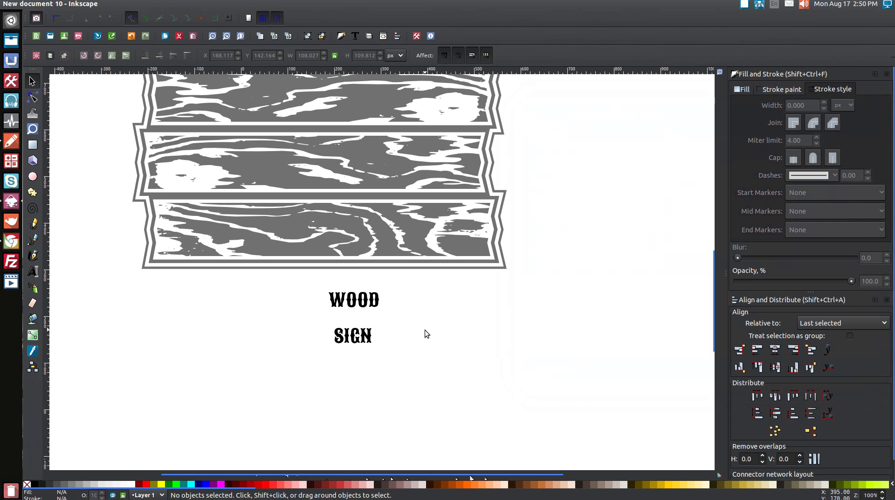
Bring WOOD and SIGN close together, one above the other, and scale SIGN proportionally to WOOD's width of 108.027 px
{"action": "left_click", "coordinate": [368, 305]}
{"action": "mouse_move", "coordinate": [368, 306]}
{"action": "left_mouse_down"}
{"action": "mouse_move", "coordinate": [353, 307]}
{"action": "mouse_move", "coordinate": [372, 303]}
{"action": "mouse_move", "coordinate": [373, 315]}
{"action": "left_mouse_up"}
{"action": "left_click", "coordinate": [336, 56]}
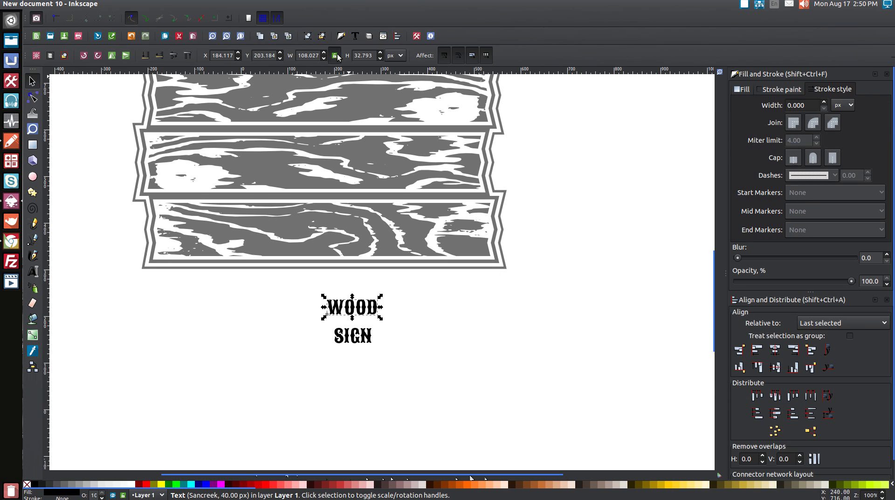
{"action": "double_click", "coordinate": [297, 55]}
{"action": "left_click", "coordinate": [362, 339]}
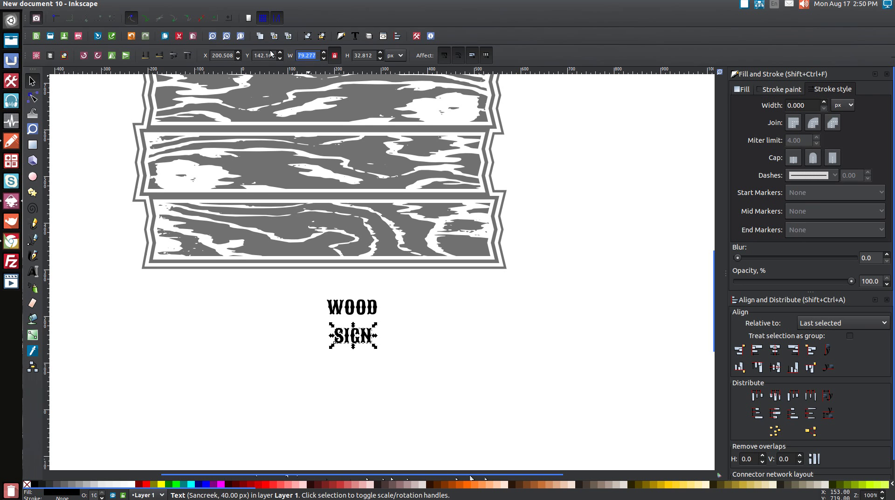
{"action": "key", "text": "BackSpace"}
{"action": "type", "text": "108.027"}
{"action": "key", "text": "Return"}
{"action": "left_click", "coordinate": [314, 390]}
{"action": "left_click_drag", "start_coordinate": [378, 344], "coordinate": [374, 338]}
Align the left edges of WOOD and SIGN and convert both text objects to paths
{"action": "left_click_drag", "start_coordinate": [461, 384], "coordinate": [257, 267]}
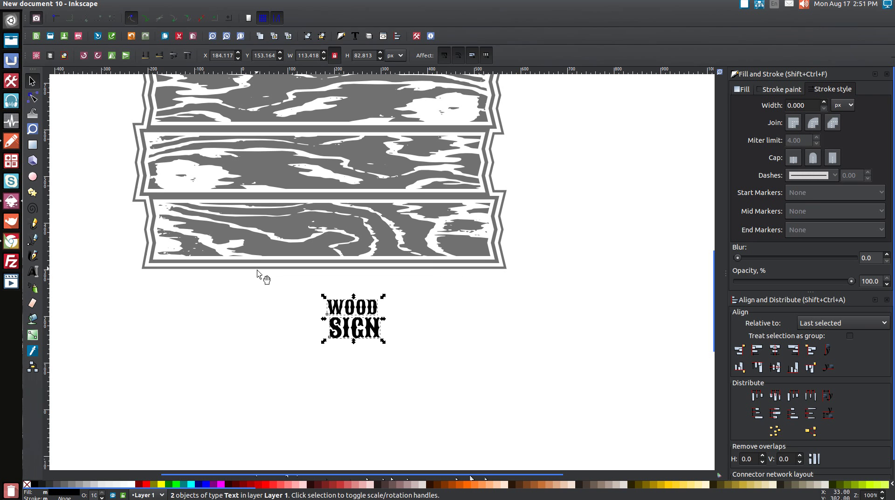
{"action": "left_click", "coordinate": [756, 351]}
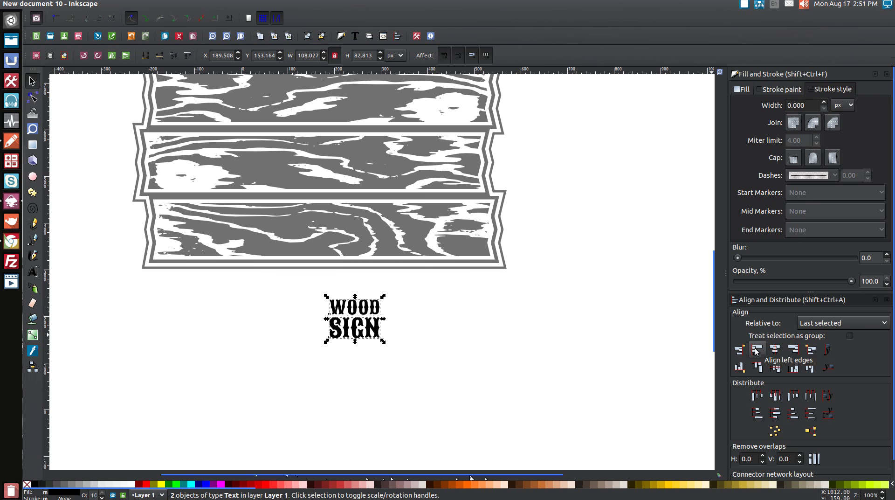
{"action": "left_click", "coordinate": [152, 4]}
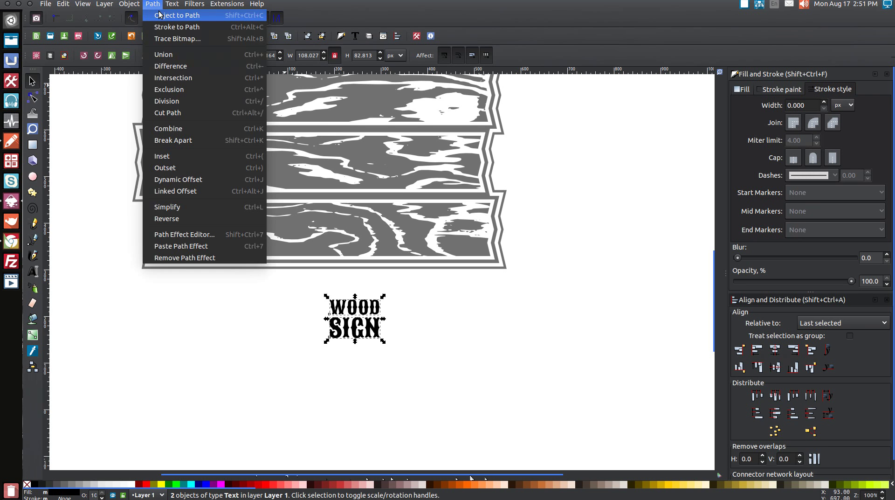
{"action": "left_click", "coordinate": [159, 15]}
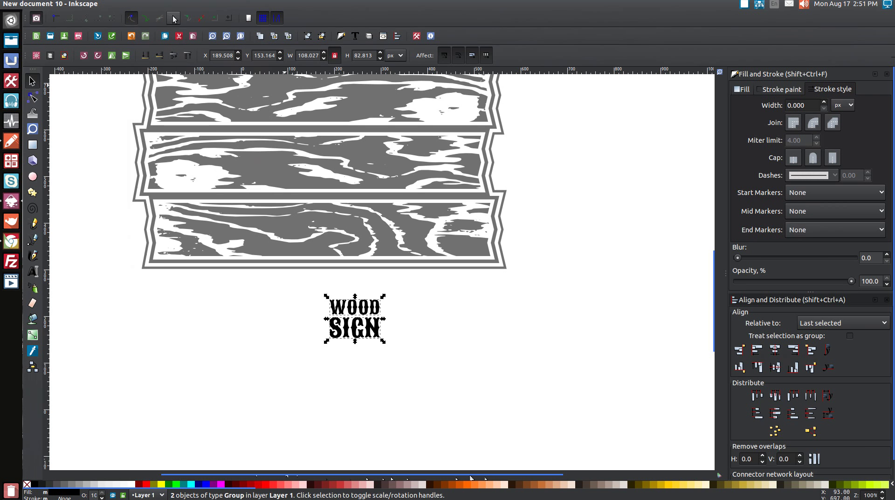
Ungroup the WOOD and SIGN letters, merge them into a single path with Union, and fill it red
{"action": "left_click", "coordinate": [322, 37]}
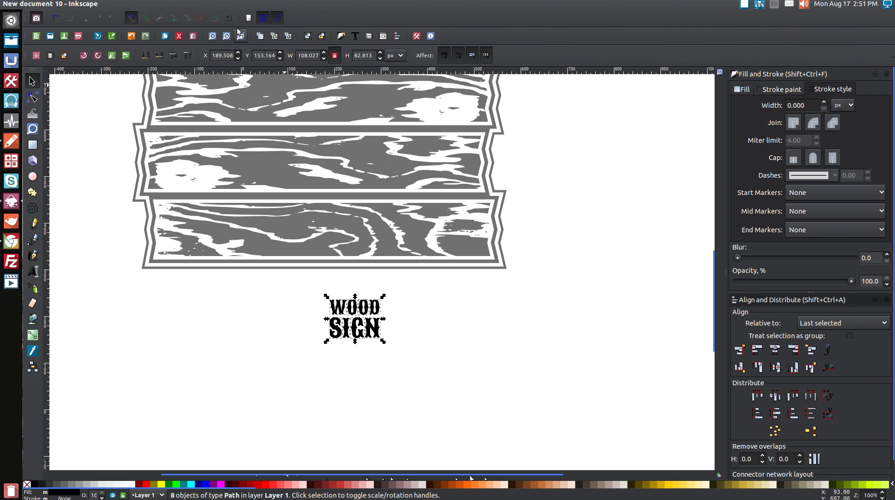
{"action": "left_click", "coordinate": [153, 4]}
{"action": "left_click", "coordinate": [171, 55]}
{"action": "left_click", "coordinate": [145, 489]}
Center the red lettering horizontally and vertically on the wooden sign
{"action": "scroll", "coordinate": [546, 340], "scroll_direction": "up", "scroll_amount": 2}
{"action": "scroll", "coordinate": [546, 339], "scroll_direction": "down", "scroll_amount": 1}
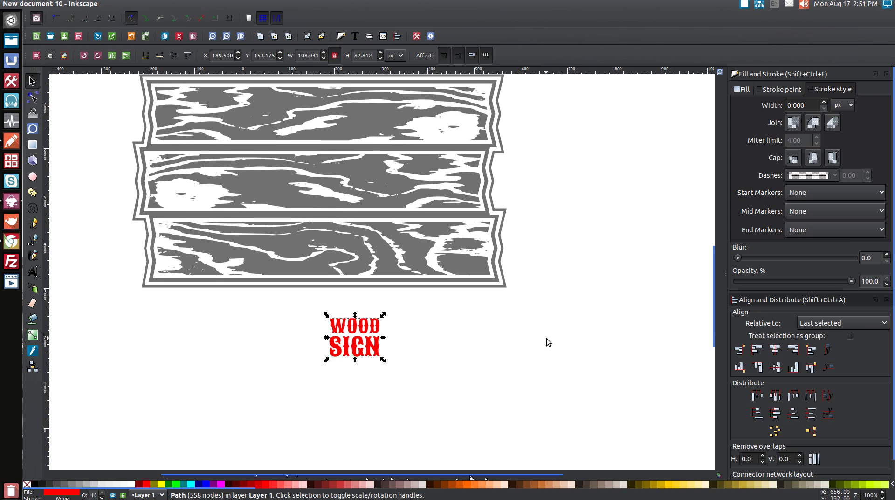
{"action": "left_click", "coordinate": [365, 161], "text": "shift"}
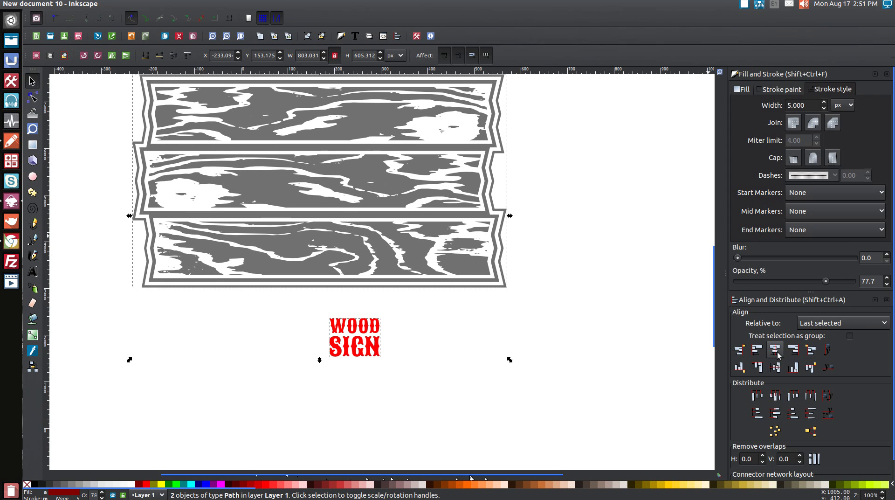
{"action": "left_click", "coordinate": [776, 367]}
{"action": "left_click", "coordinate": [776, 368]}
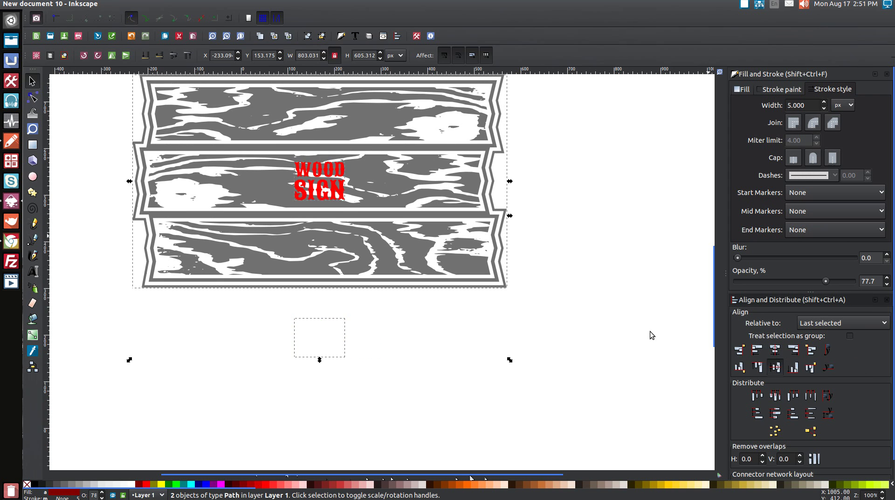
Rotate the wooden sign slightly counterclockwise, leaving the red lettering level
{"action": "scroll", "coordinate": [611, 286], "scroll_direction": "up", "scroll_amount": 5}
{"action": "left_click", "coordinate": [576, 240]}
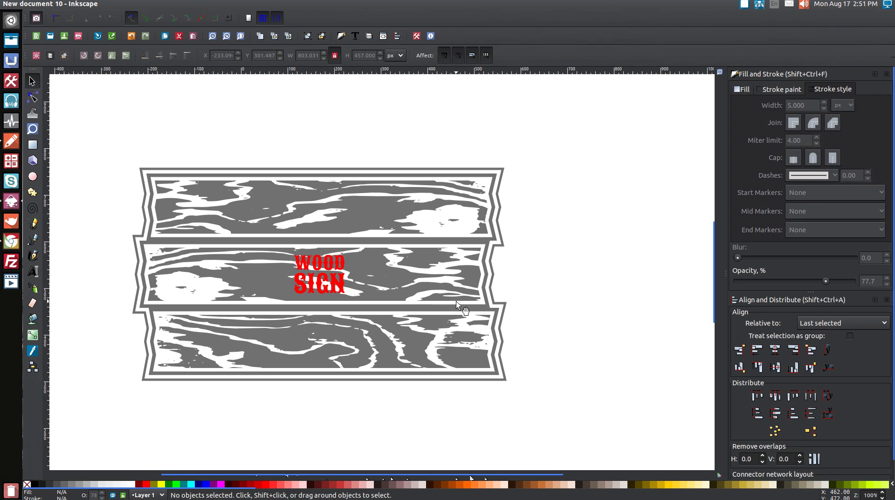
{"action": "left_click", "coordinate": [453, 286]}
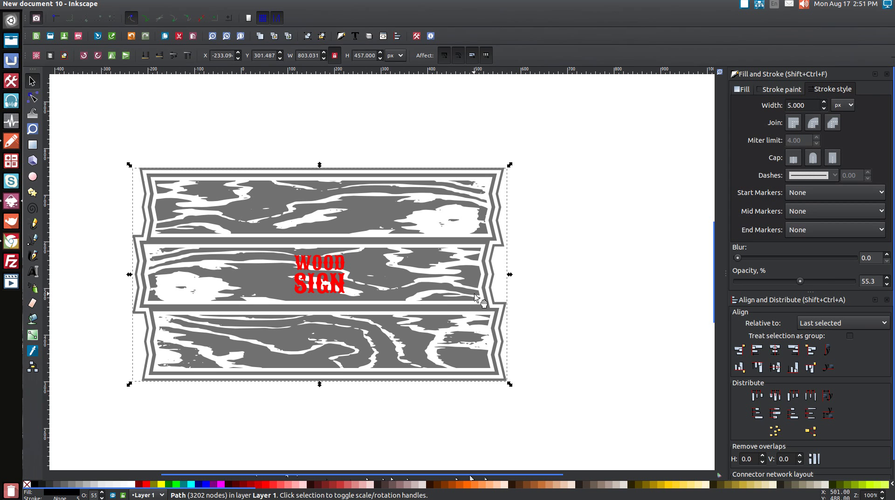
{"action": "left_click", "coordinate": [478, 282]}
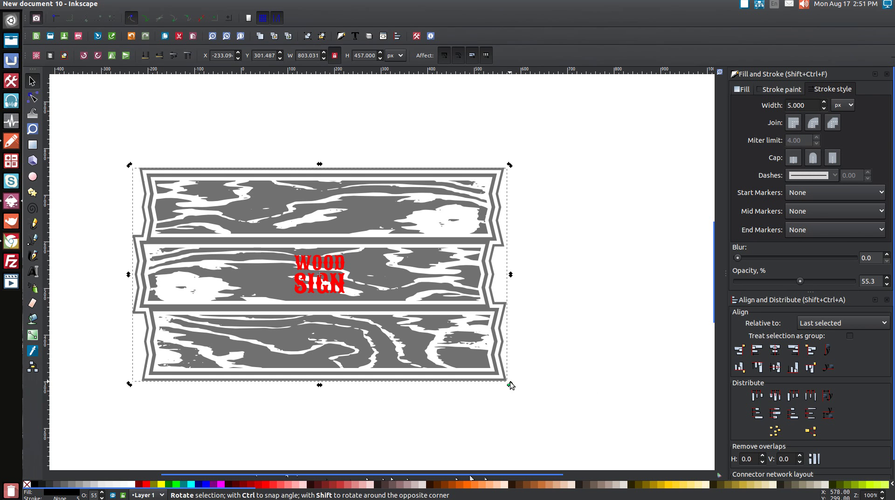
{"action": "left_click_drag", "start_coordinate": [510, 383], "coordinate": [516, 379]}
{"action": "left_click", "coordinate": [448, 275]}
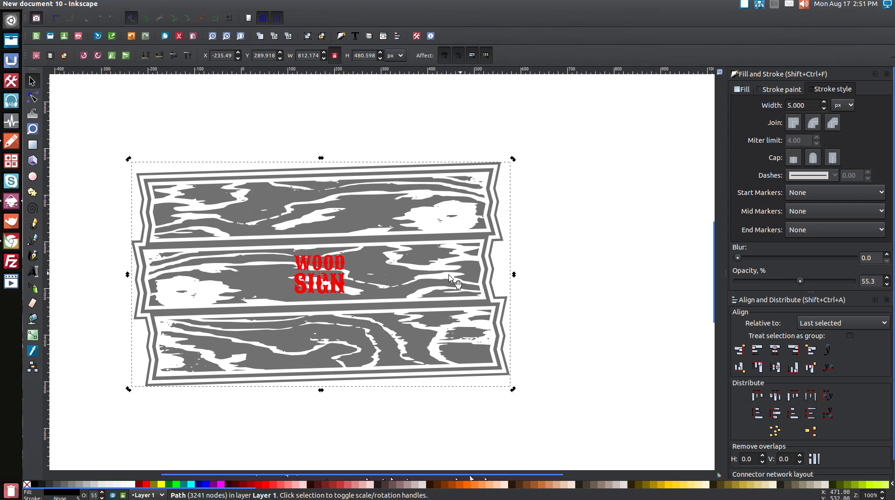
Enlarge the lettering about its center to about 422 px wide and place a black duplicate one level beneath it
{"action": "left_click", "coordinate": [344, 282]}
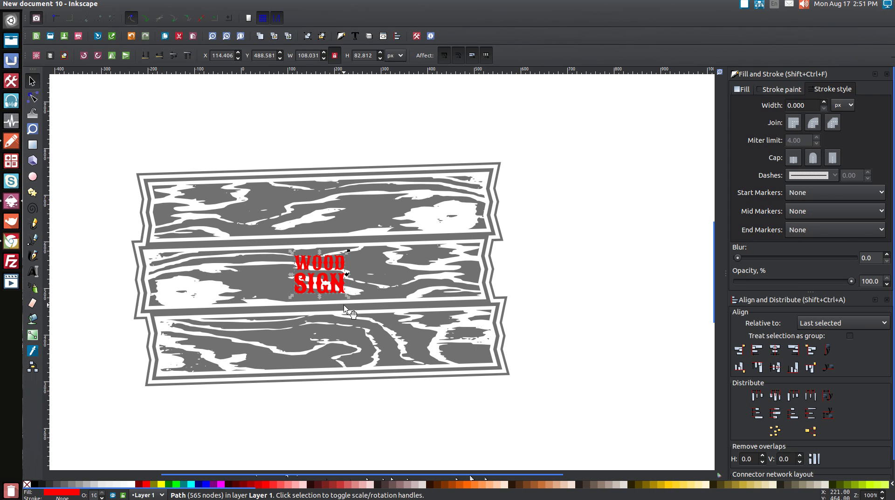
{"action": "left_click_drag", "start_coordinate": [345, 295], "coordinate": [417, 361]}
{"action": "right_click", "coordinate": [381, 305]}
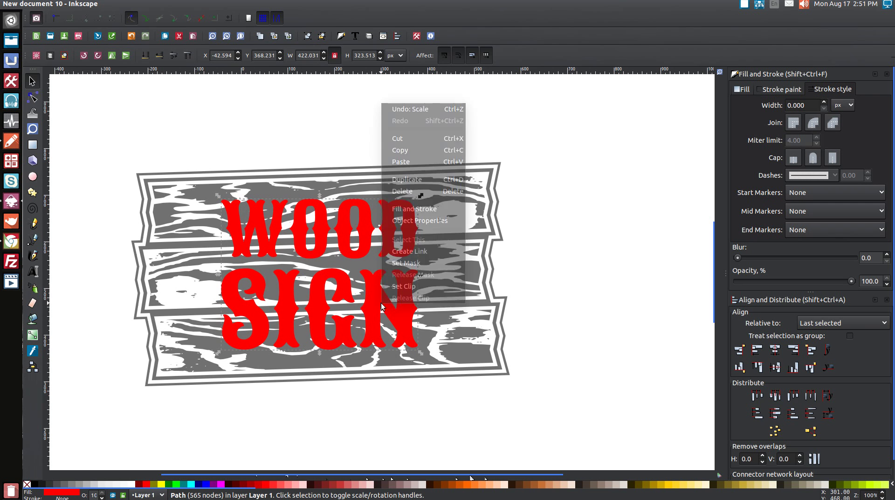
{"action": "left_click", "coordinate": [404, 180]}
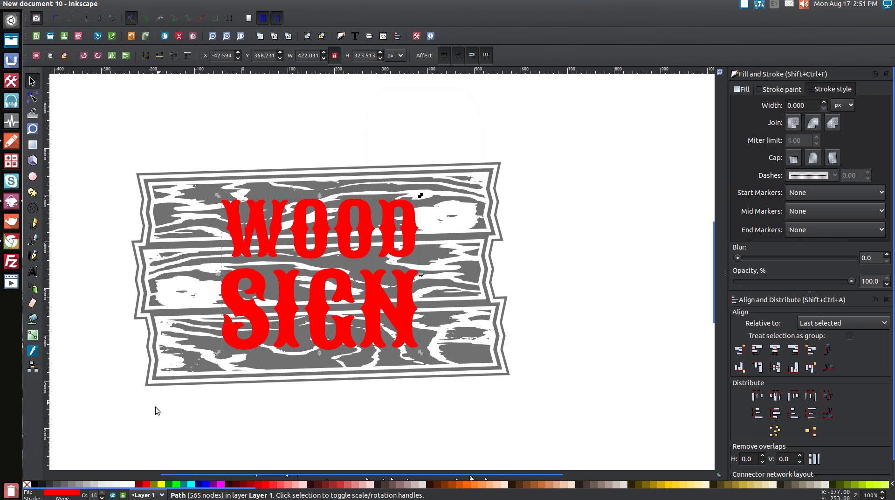
{"action": "left_click", "coordinate": [36, 485]}
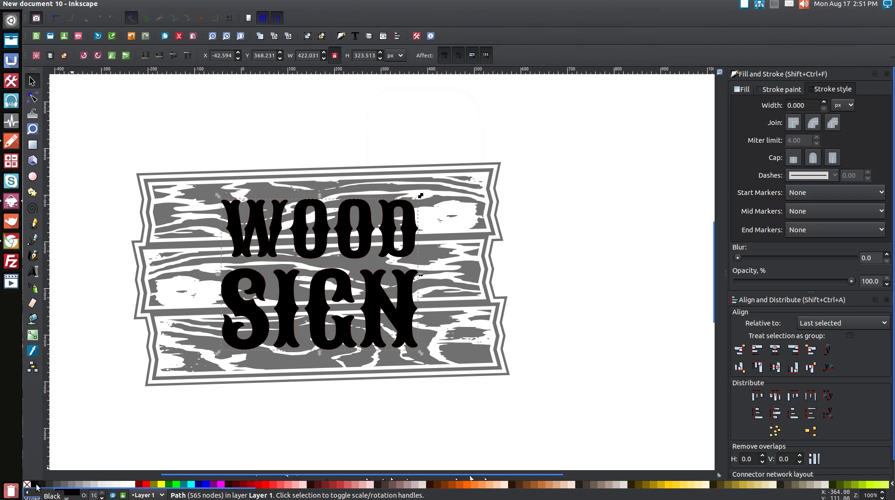
{"action": "left_click", "coordinate": [160, 59]}
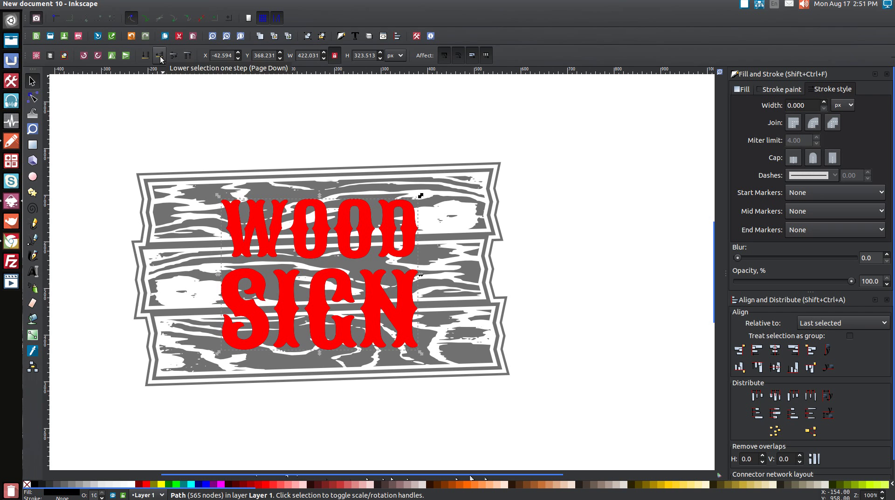
Give the black duplicate lettering a flat-color stroke 30 px wide with round joins
{"action": "left_click", "coordinate": [770, 89]}
{"action": "left_click", "coordinate": [756, 106]}
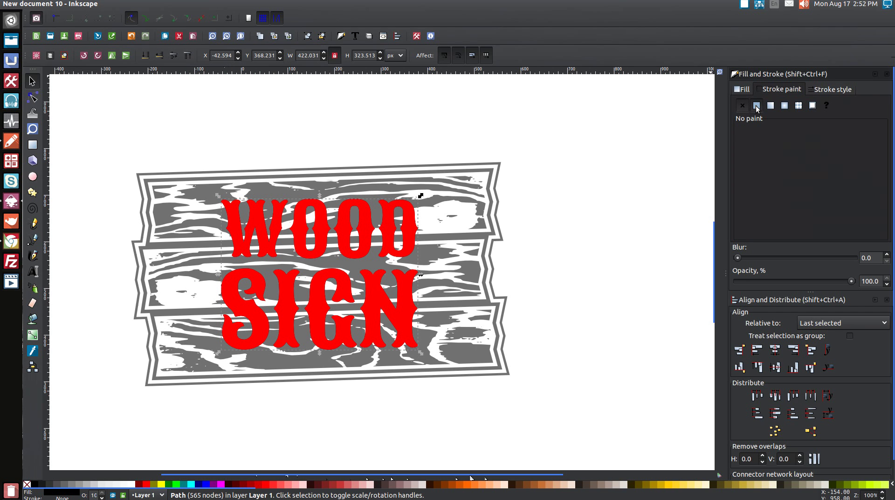
{"action": "left_click", "coordinate": [830, 90]}
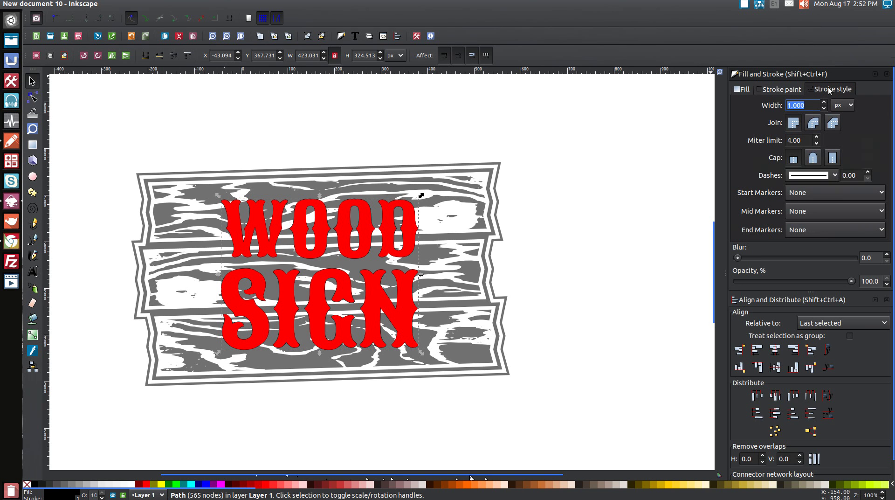
{"action": "type", "text": "20"}
{"action": "key", "text": "Return"}
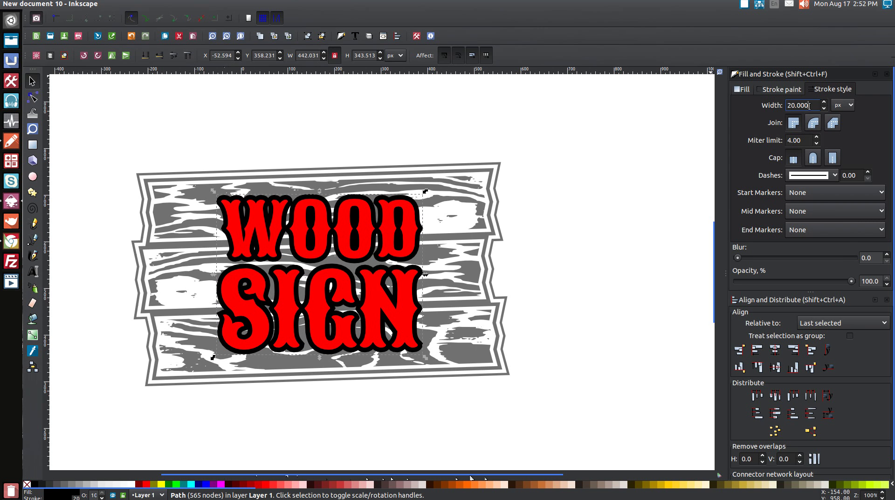
{"action": "type", "text": "30"}
{"action": "key", "text": "Return"}
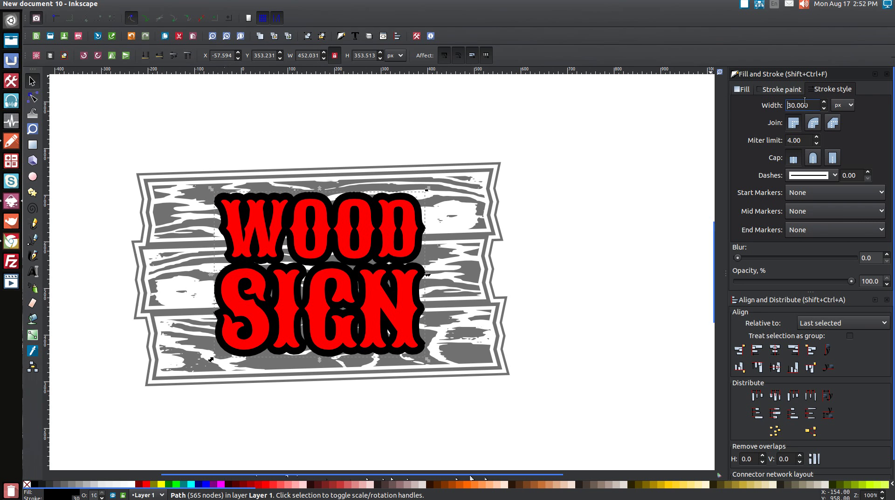
{"action": "left_click", "coordinate": [807, 122]}
{"action": "left_click", "coordinate": [814, 124]}
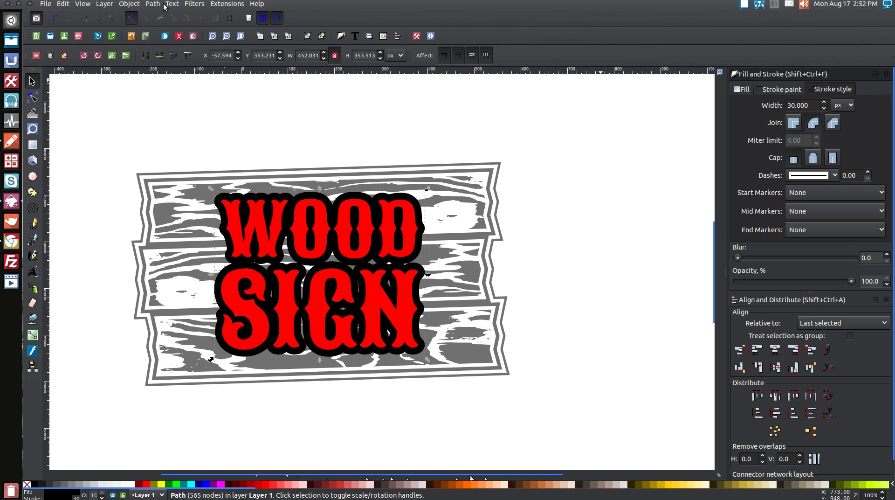
Convert the black lettering's stroke to a path and merge it with the wooden sign using Union
{"action": "left_click", "coordinate": [153, 4]}
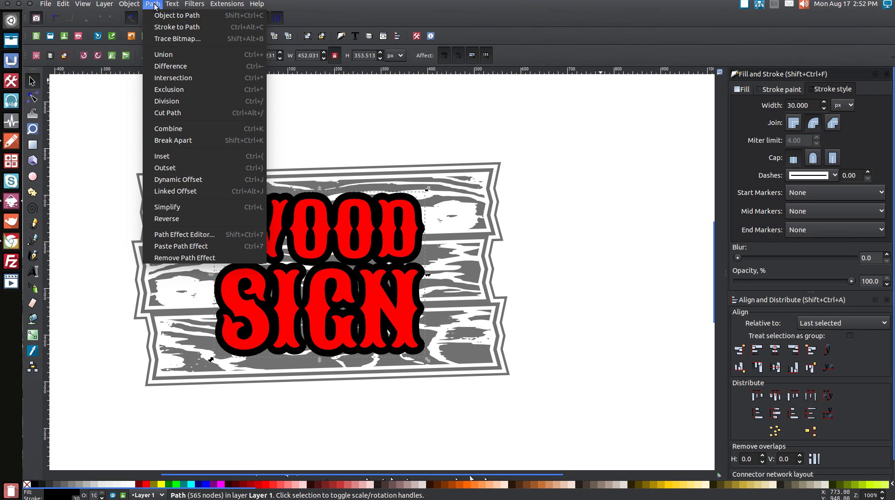
{"action": "left_click", "coordinate": [177, 27]}
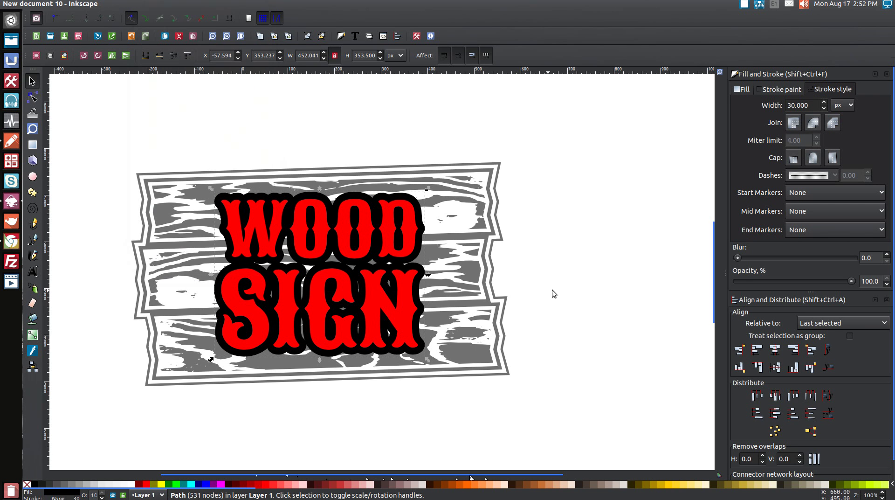
{"action": "left_click", "coordinate": [485, 197], "text": "shift"}
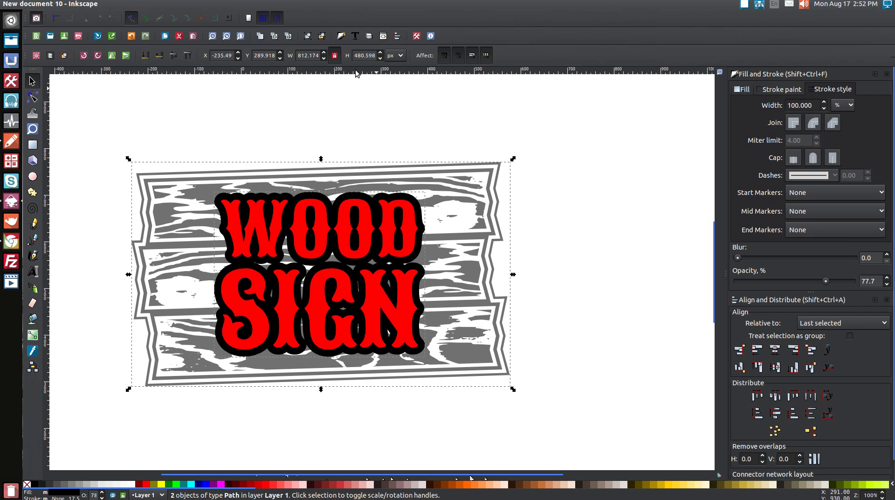
{"action": "left_click", "coordinate": [153, 4]}
{"action": "left_click", "coordinate": [185, 55]}
Cut the red lettering out of the merged sign with a Difference operation
{"action": "left_click", "coordinate": [365, 214]}
{"action": "left_click", "coordinate": [365, 213], "text": "alt"}
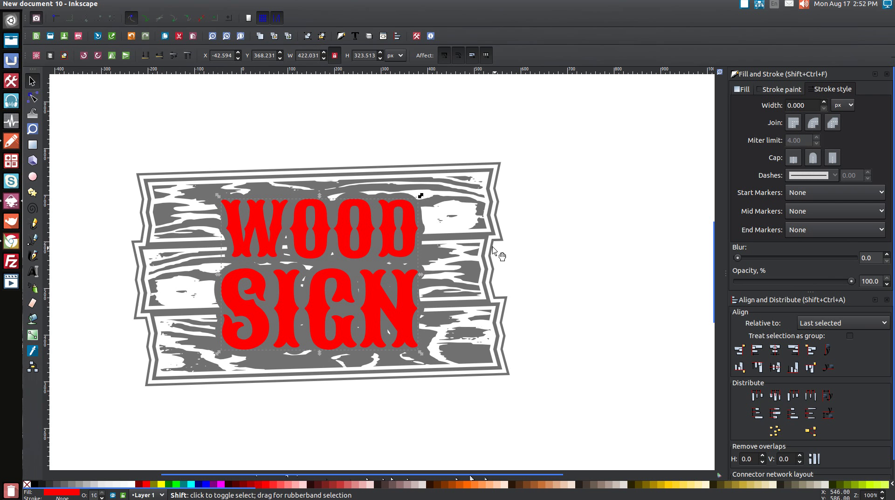
{"action": "left_click", "coordinate": [488, 225], "text": "shift"}
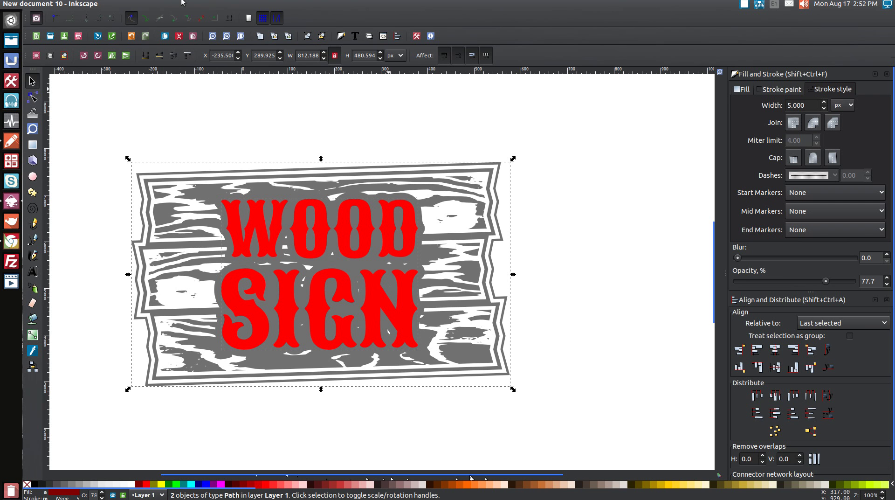
{"action": "left_click", "coordinate": [152, 3]}
{"action": "left_click", "coordinate": [177, 66]}
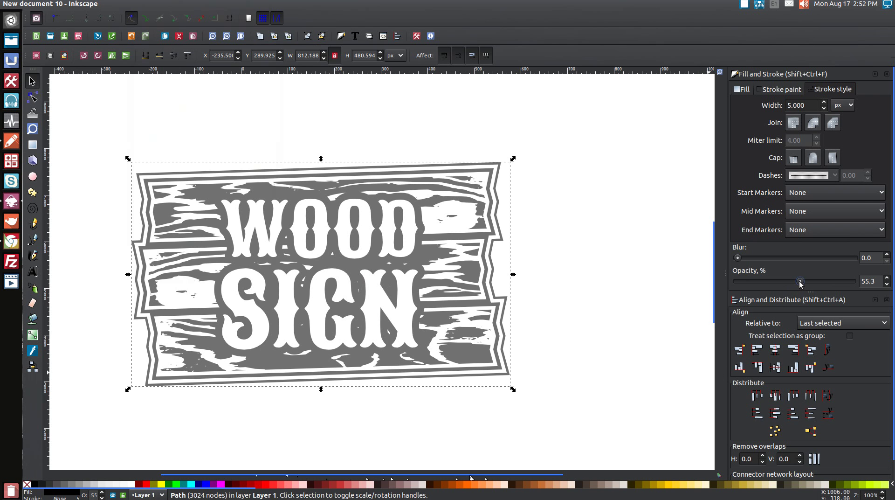
Raise the finished sign's opacity to 100% and fill it with dark brown
{"action": "left_click_drag", "start_coordinate": [799, 281], "coordinate": [853, 281]}
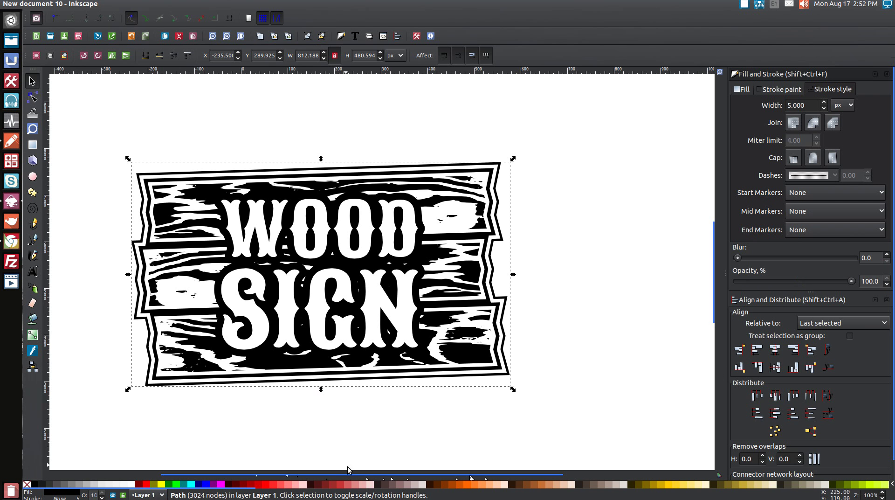
{"action": "left_click", "coordinate": [395, 485]}
{"action": "left_click", "coordinate": [394, 484]}
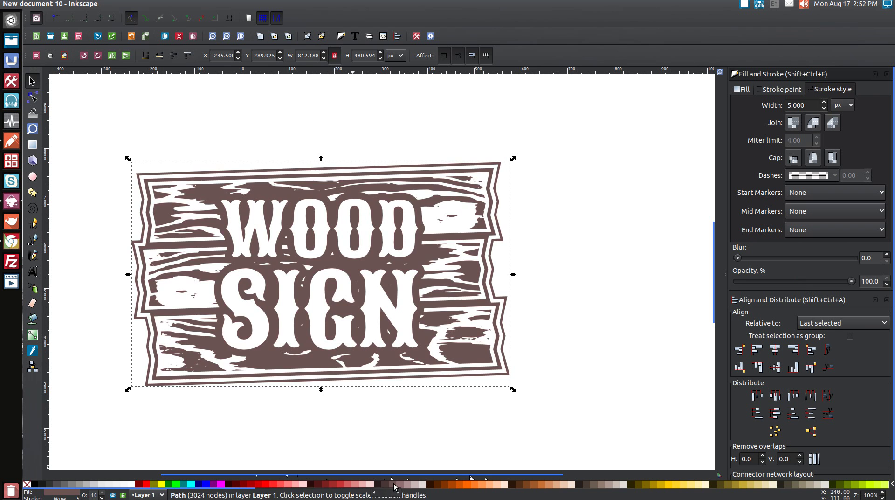
{"action": "left_click", "coordinate": [383, 485]}
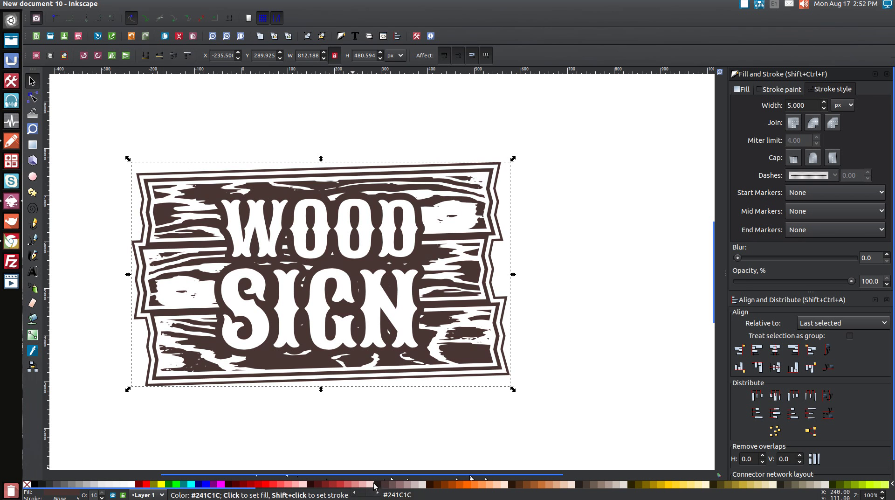
{"action": "left_click", "coordinate": [380, 485]}
{"action": "left_click", "coordinate": [384, 484]}
Scale the sign down proportionally to about 466 px wide, move it toward the middle of the canvas, and deselect it
{"action": "left_click_drag", "start_coordinate": [513, 389], "coordinate": [434, 392]}
{"action": "left_click_drag", "start_coordinate": [310, 299], "coordinate": [376, 277]}
{"action": "left_click", "coordinate": [400, 363]}
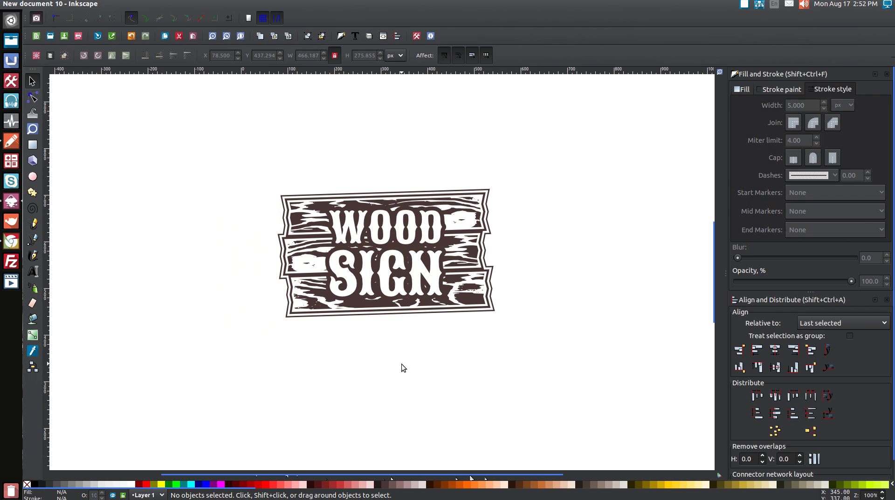